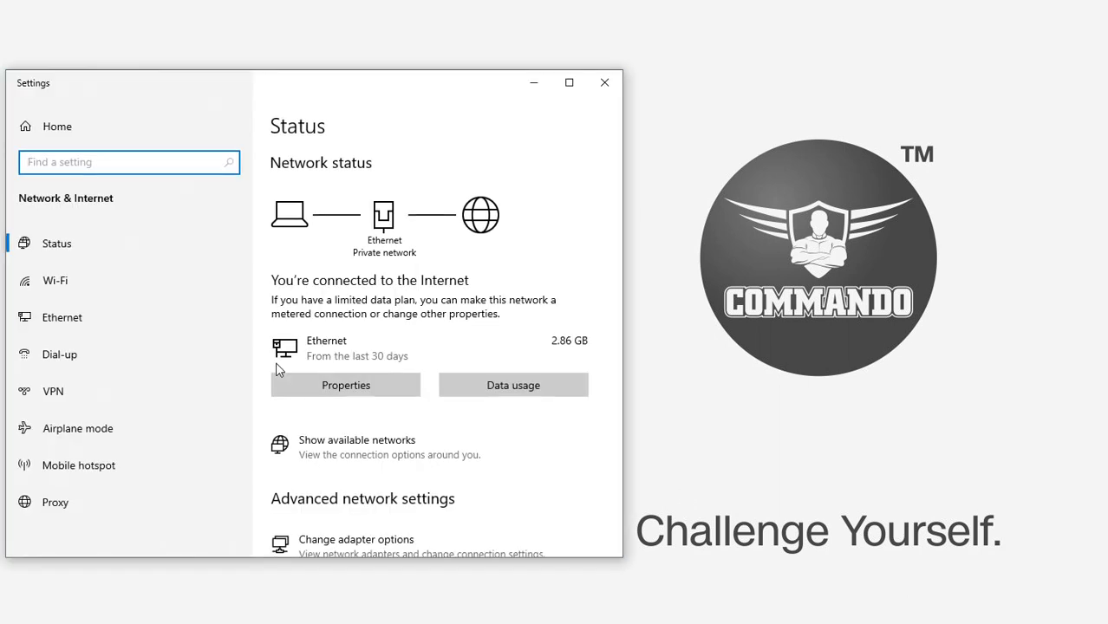
Set the Ethernet adapter's IPv4 to static 192.168.2.10, mask 255.255.255.0, gateway 192.168.2.1
click(87, 317)
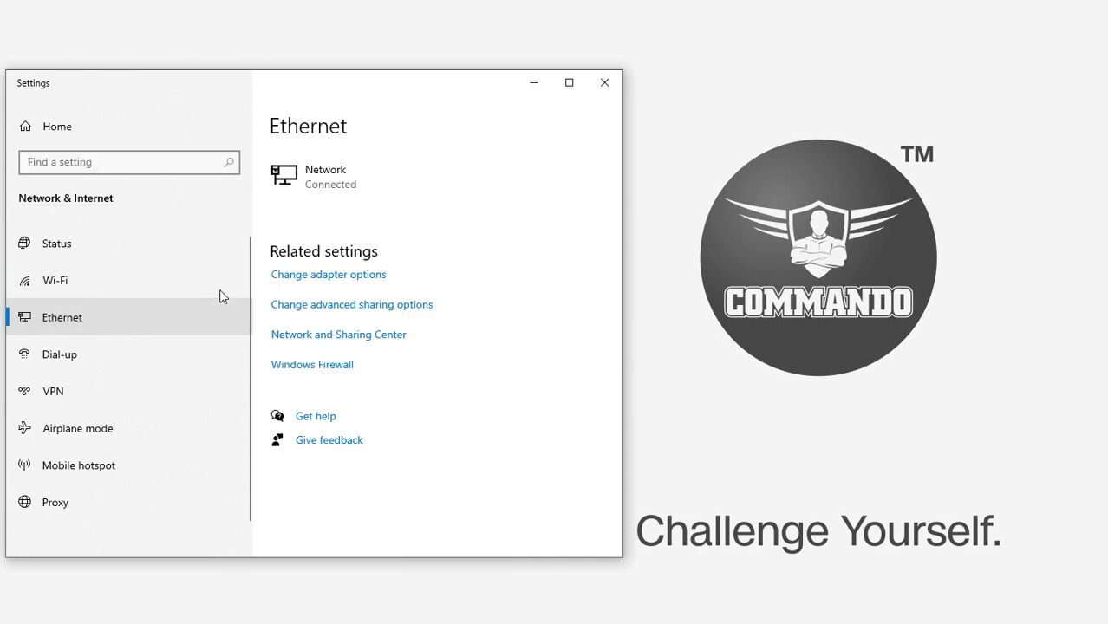
click(296, 277)
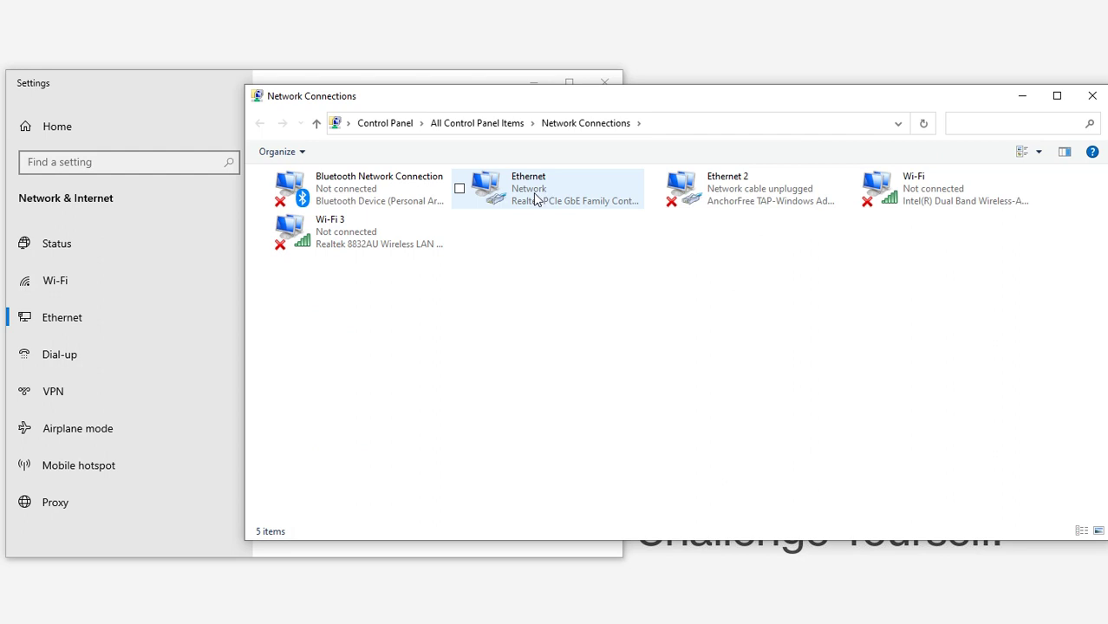
right_click(533, 196)
click(431, 341)
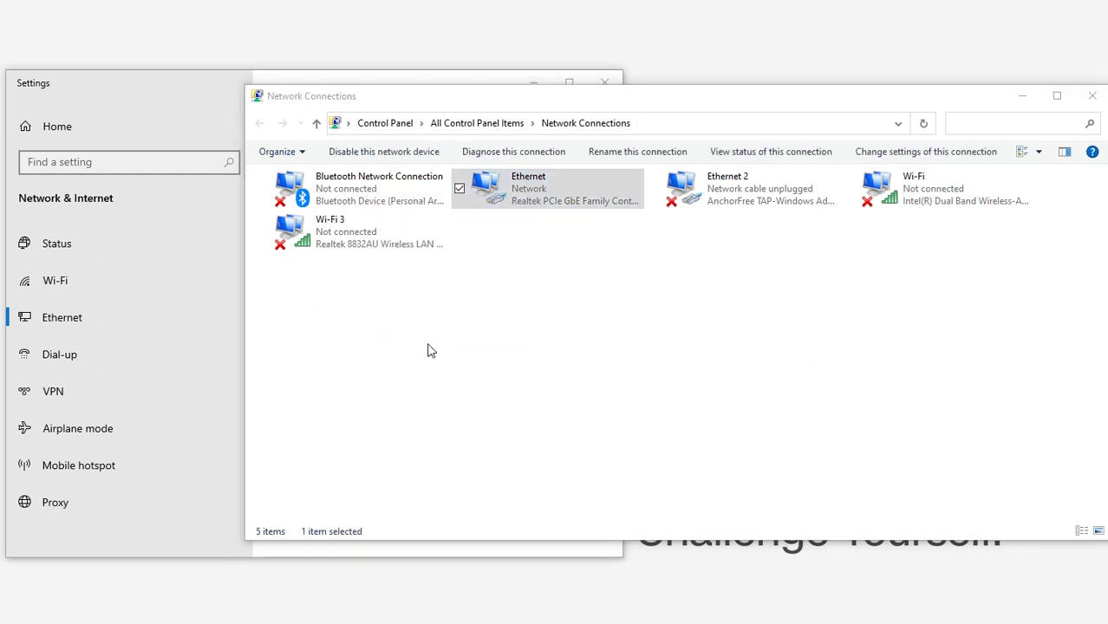
click(412, 331)
click(484, 407)
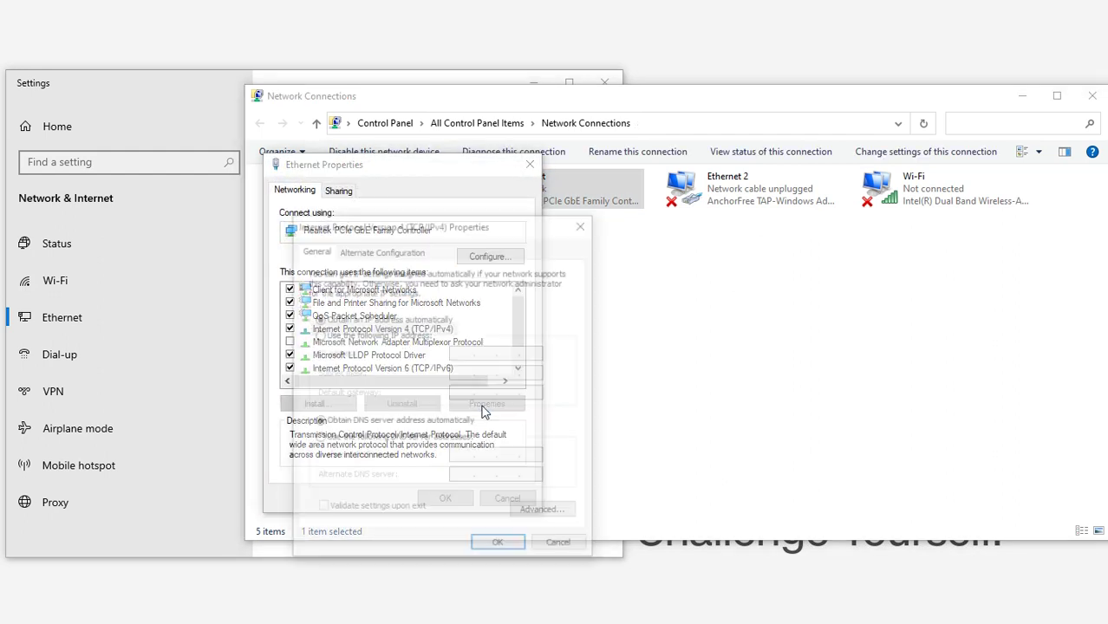
click(357, 337)
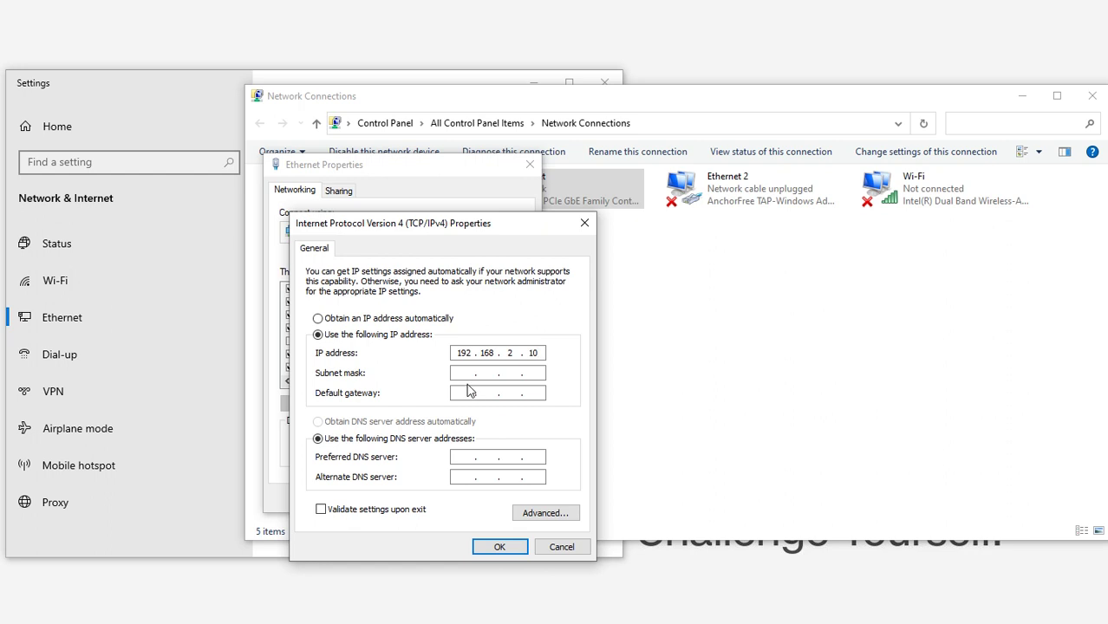
click(467, 374)
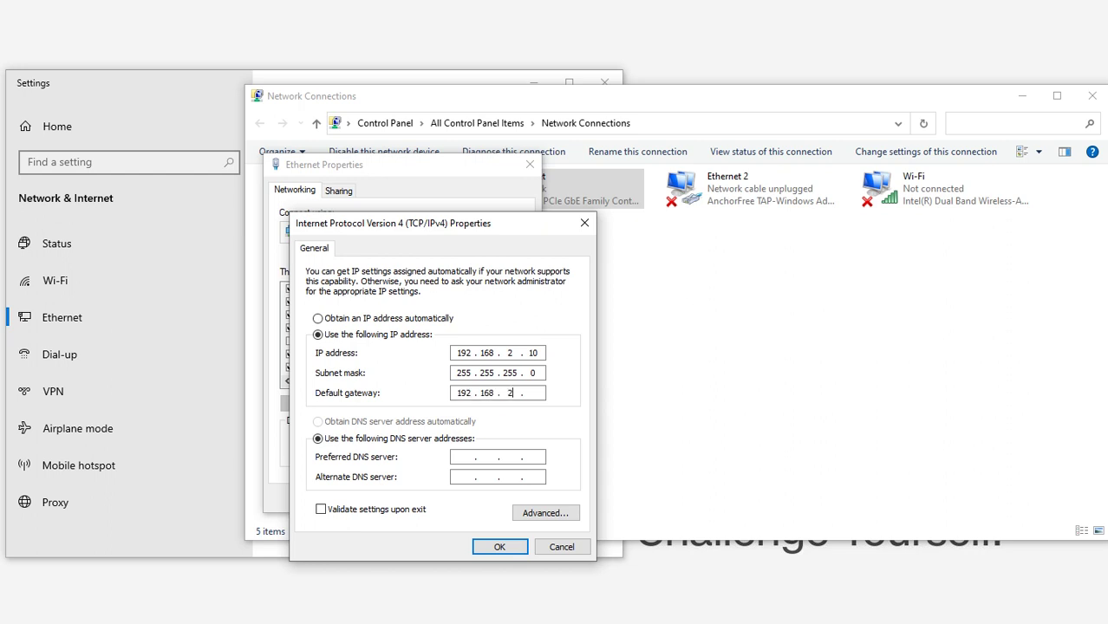
text(1)
click(510, 546)
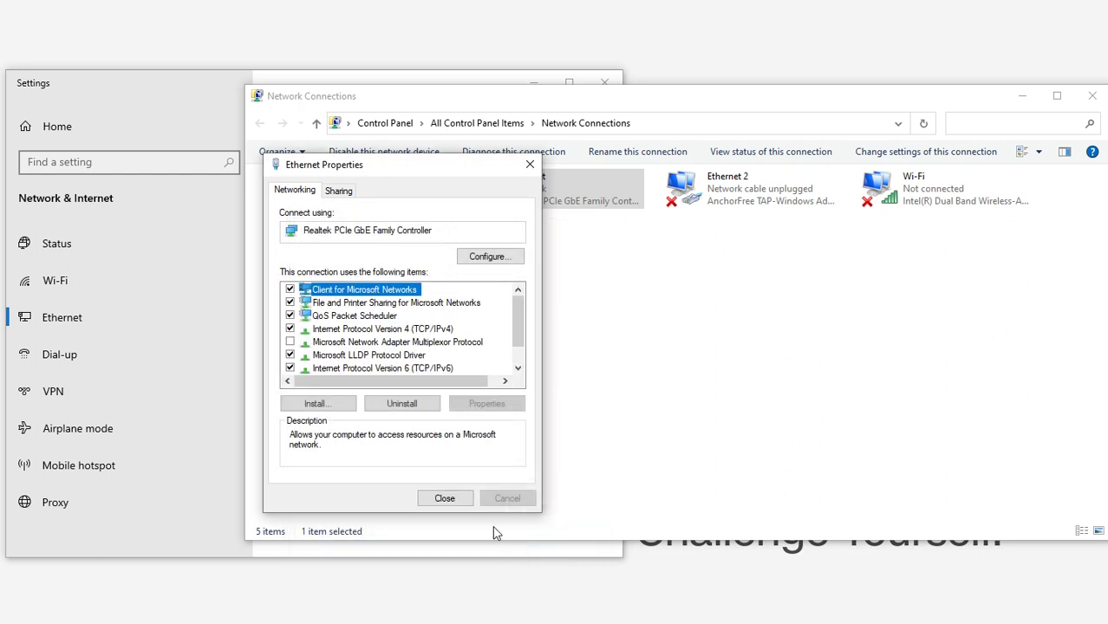
click(455, 503)
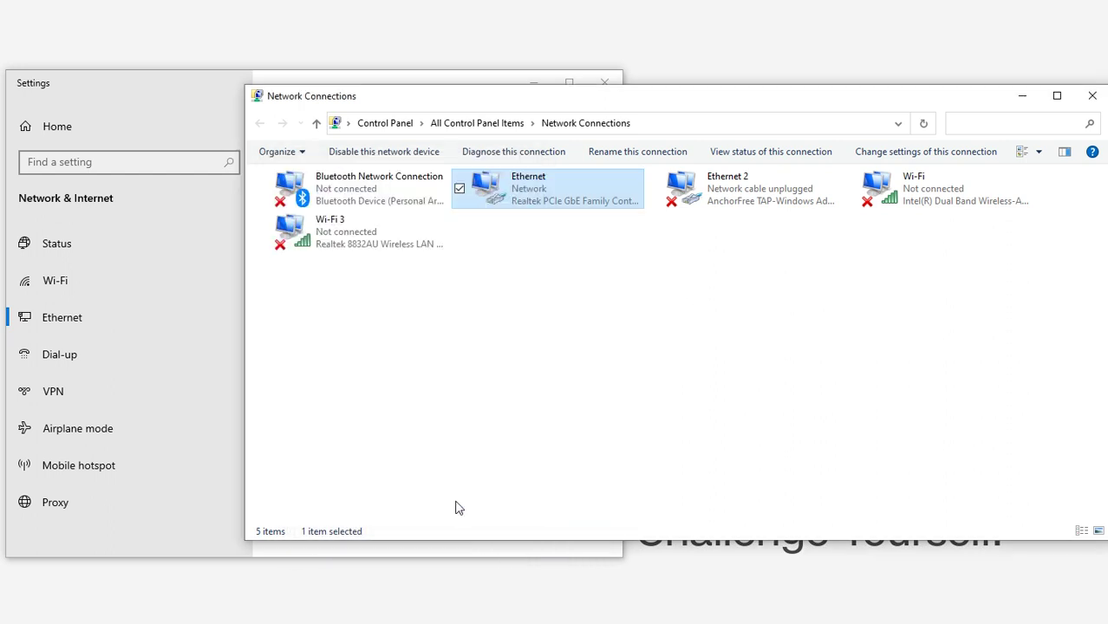
Browse to 192.168.2.1 in Chrome, correcting the mistyped 192.168.0.1 address
click(1023, 103)
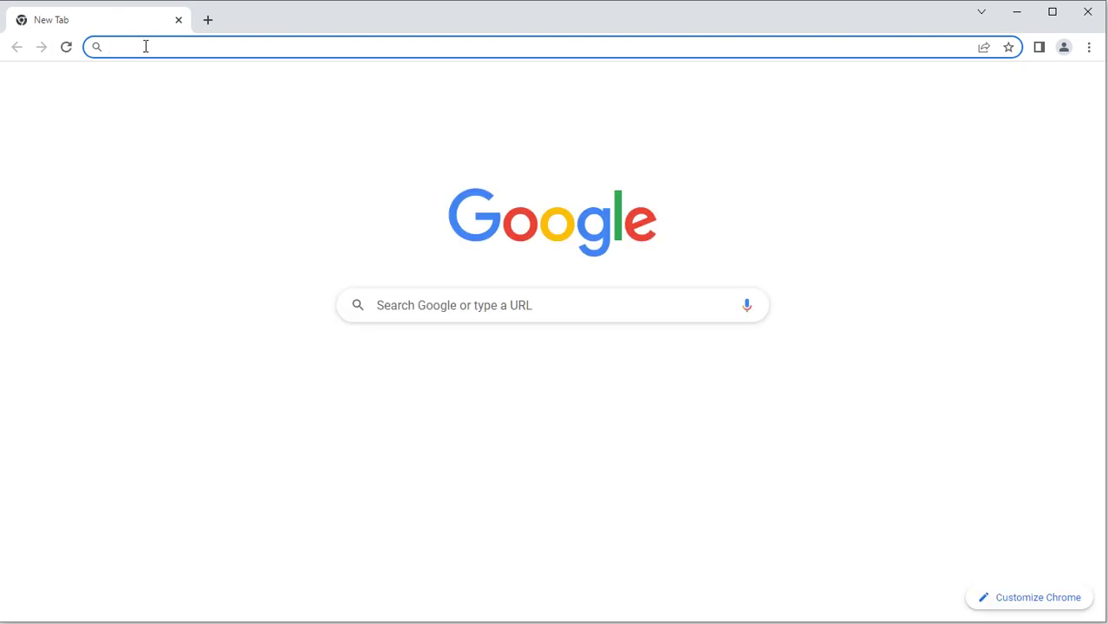
text(1)
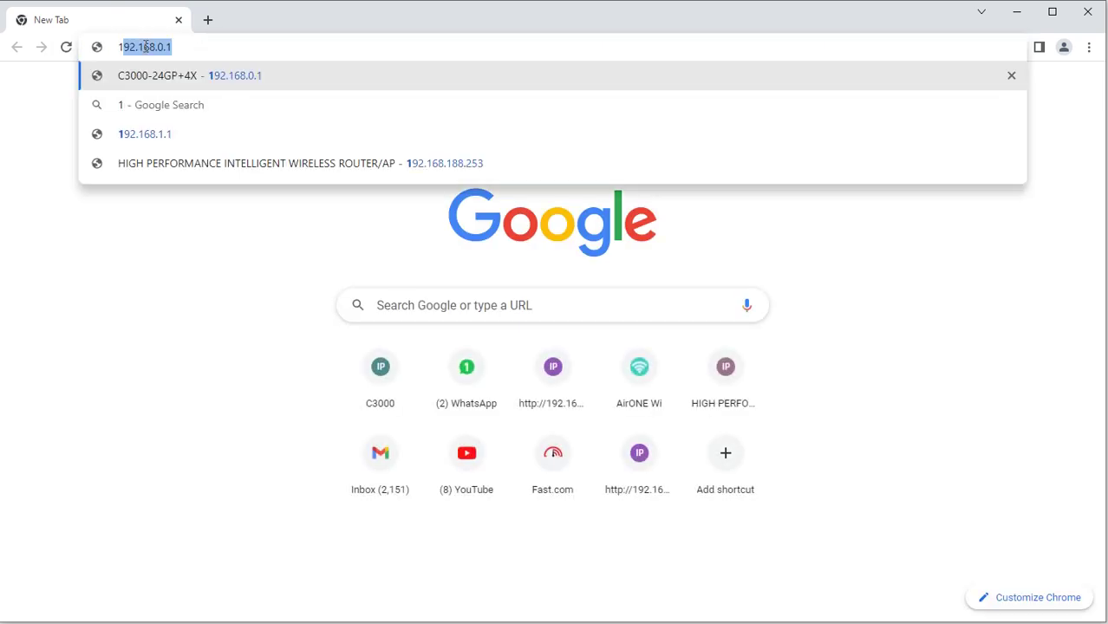
text(92.168.0.1)
drag(158, 47, 174, 47)
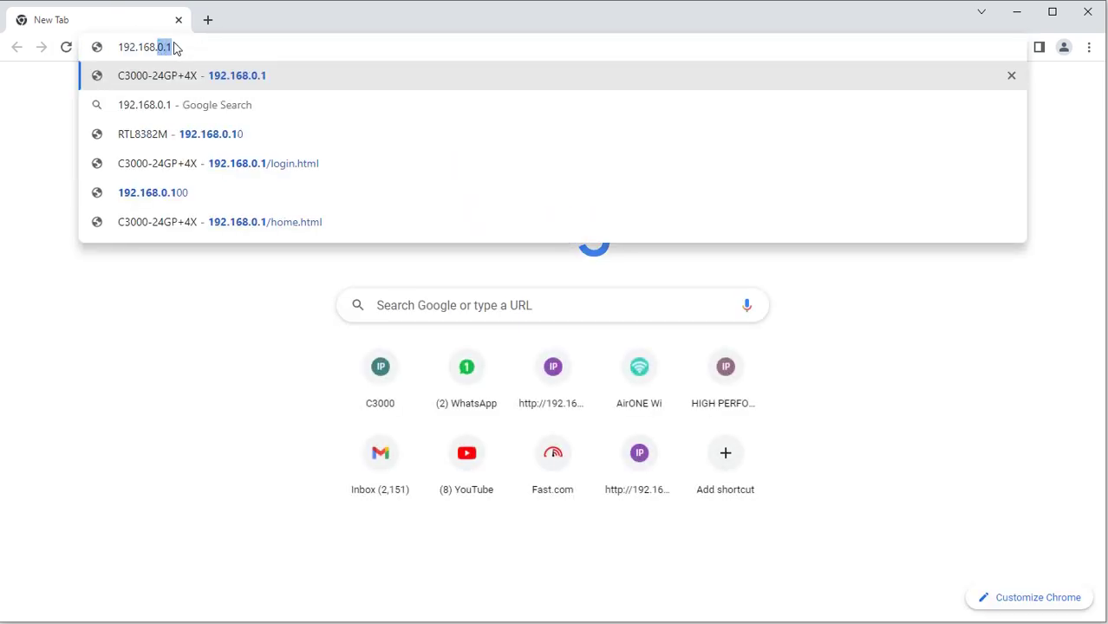
text(2.1)
key(Return)
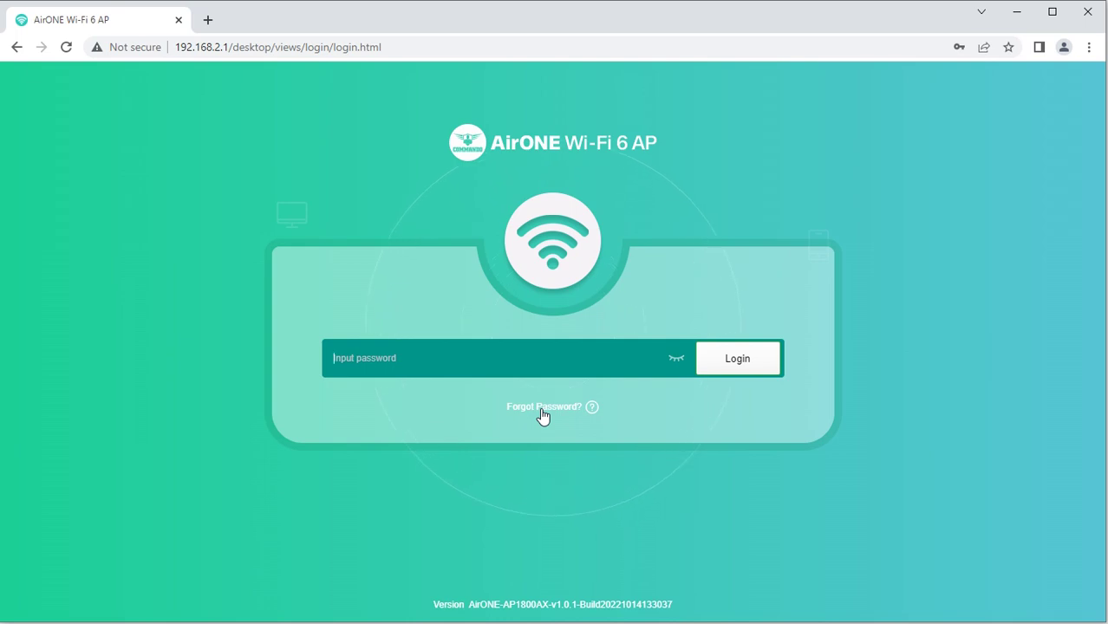
Log in to the access point with the admin password
click(442, 358)
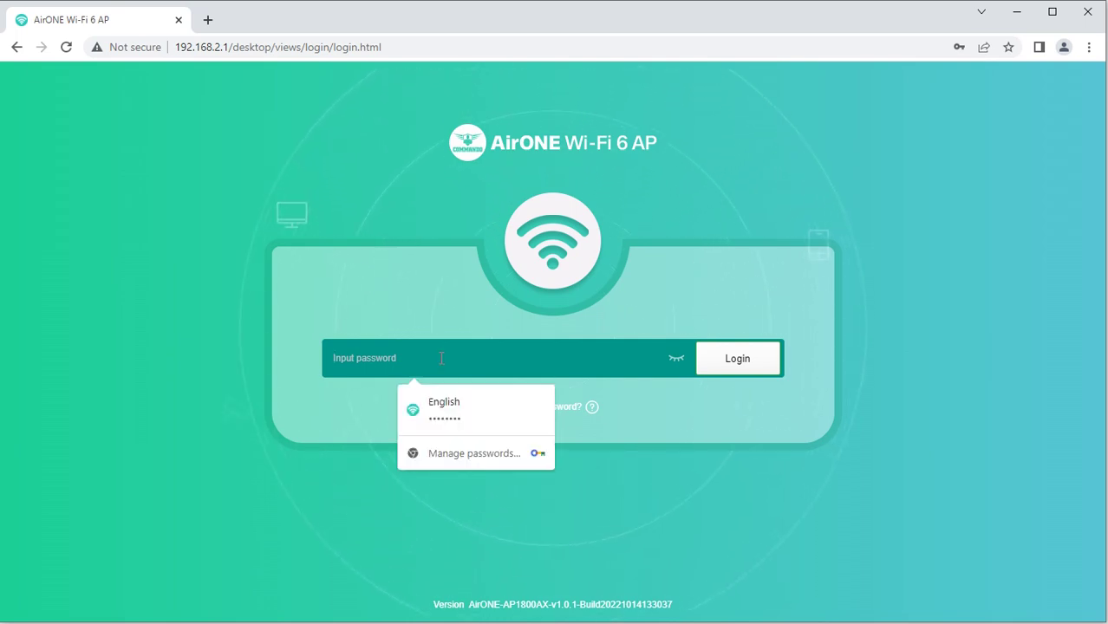
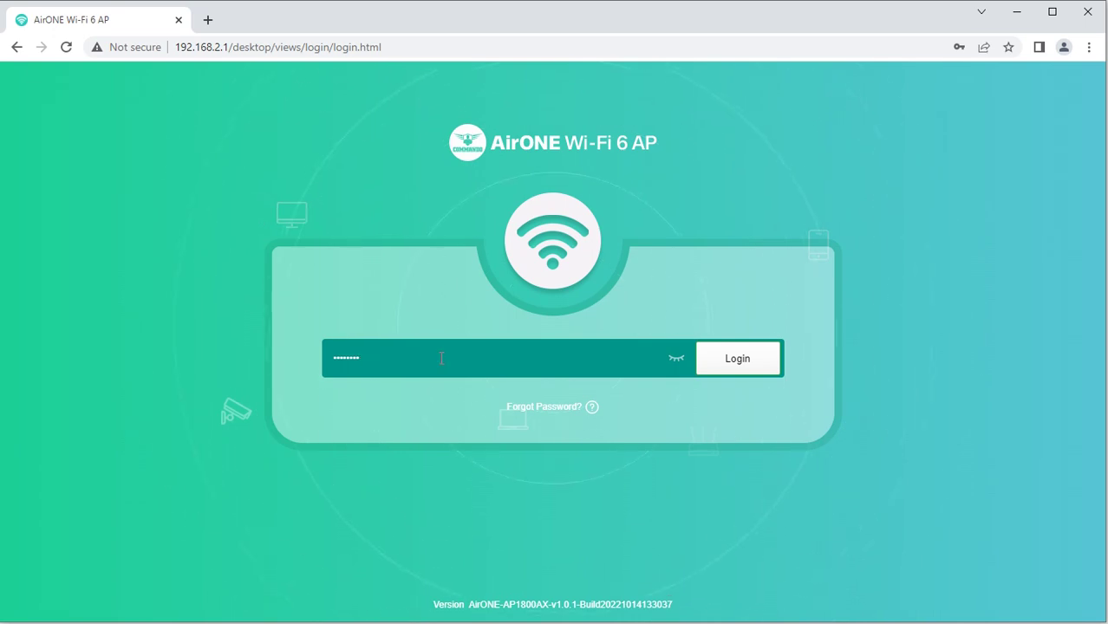
key(Return)
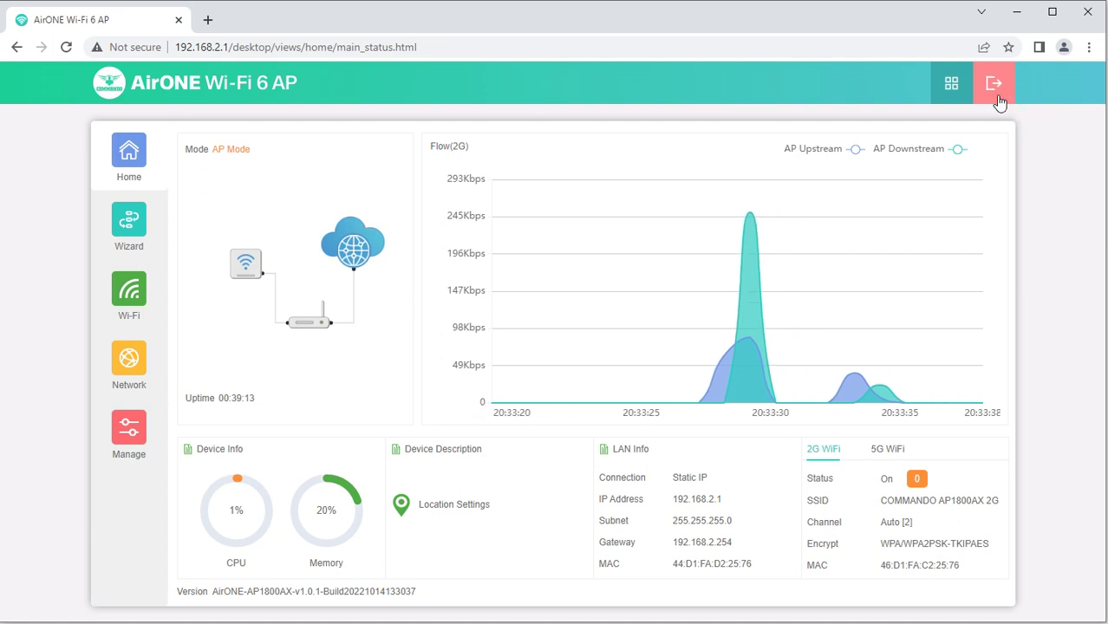
Look at the Modify Password form and close it without changing the password
mouse_move(948, 94)
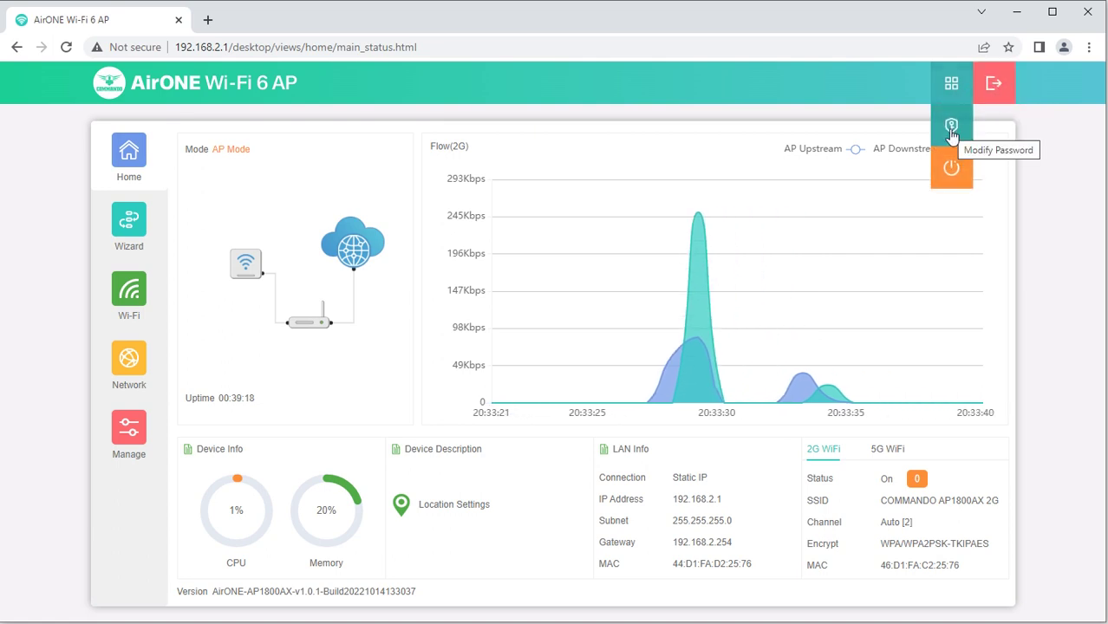
click(951, 130)
click(509, 196)
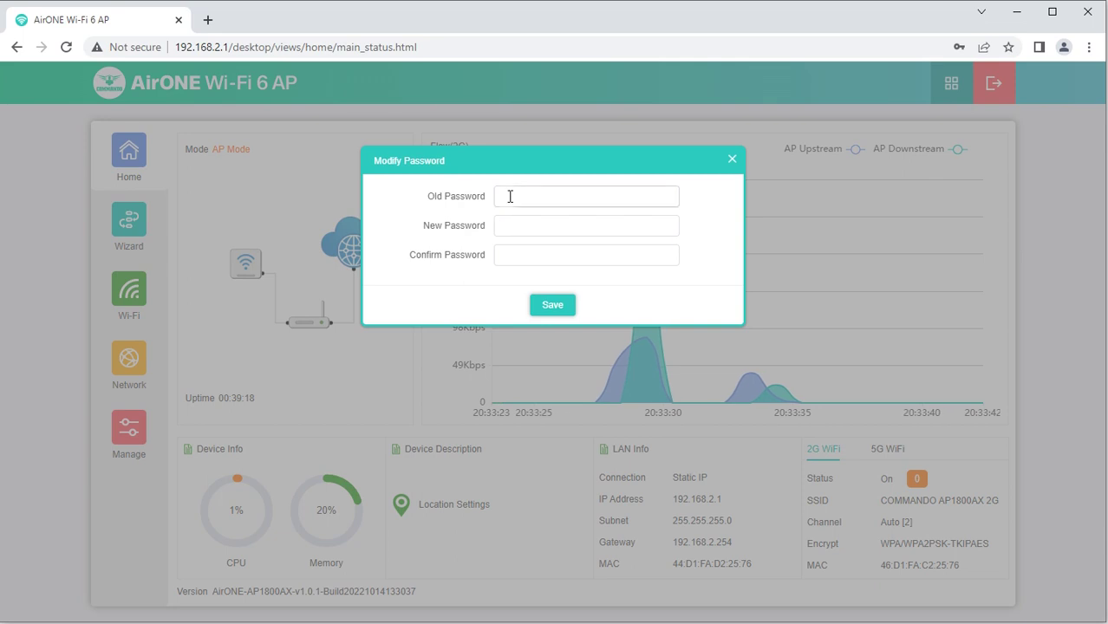
click(504, 227)
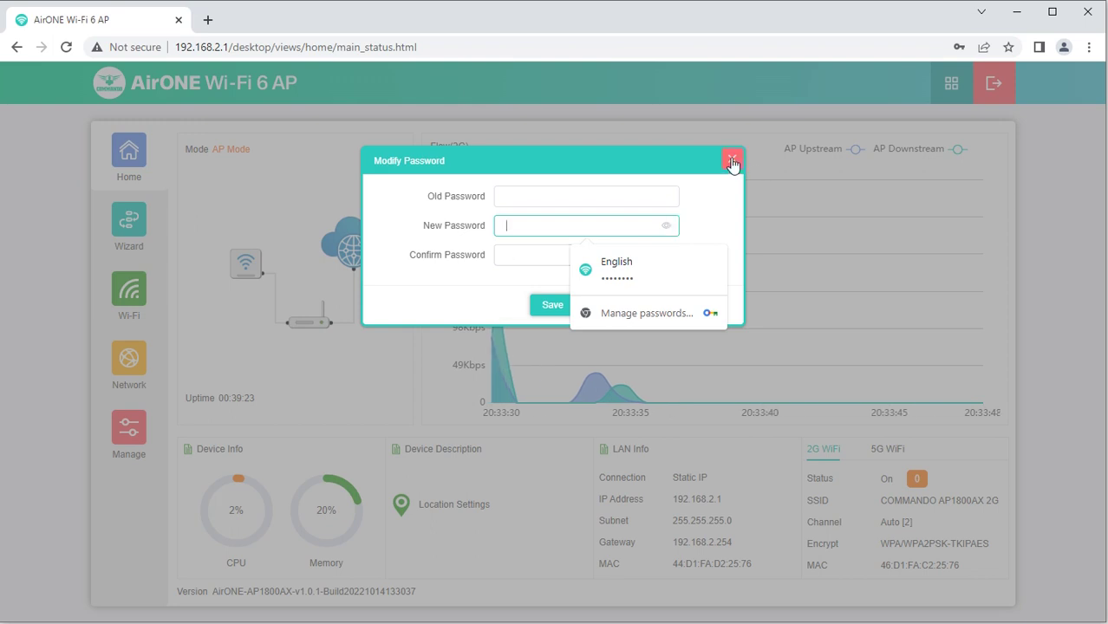
click(731, 158)
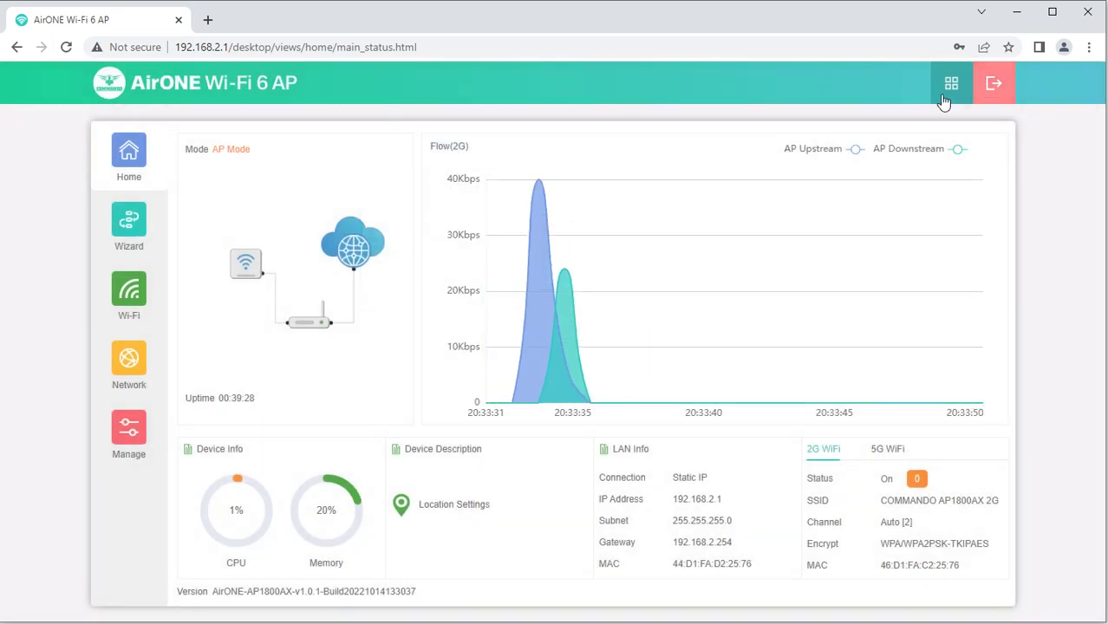
mouse_move(949, 86)
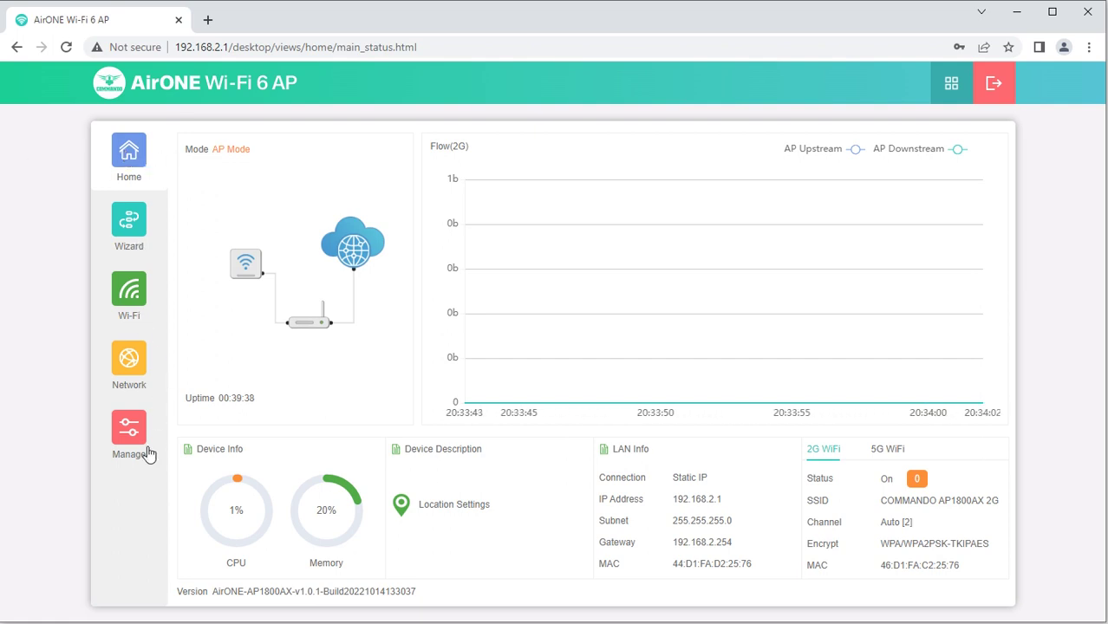
click(124, 169)
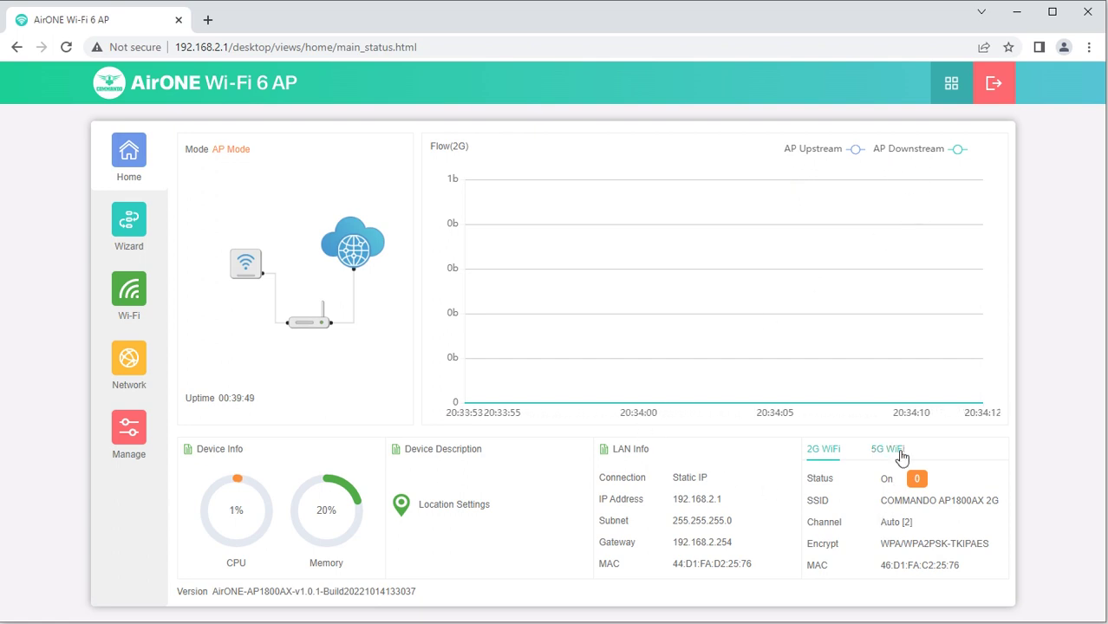
click(893, 450)
click(834, 450)
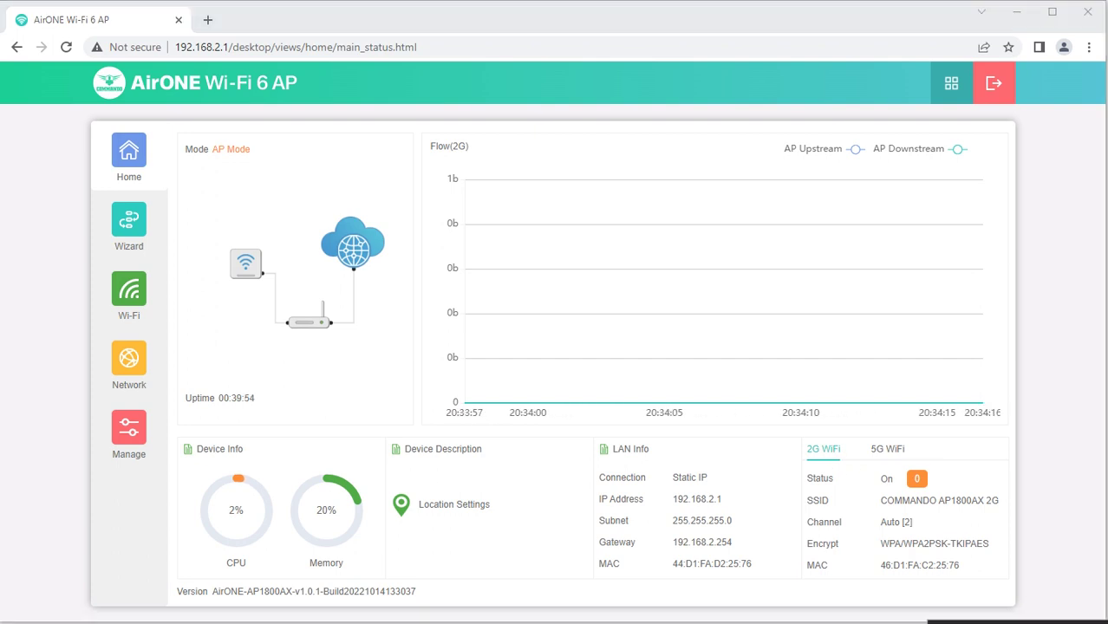
Connect Wi-Fi 3 to COMMANDO AP1800AX 2G, then return to the AP's Wi-Fi settings page
click(87, 287)
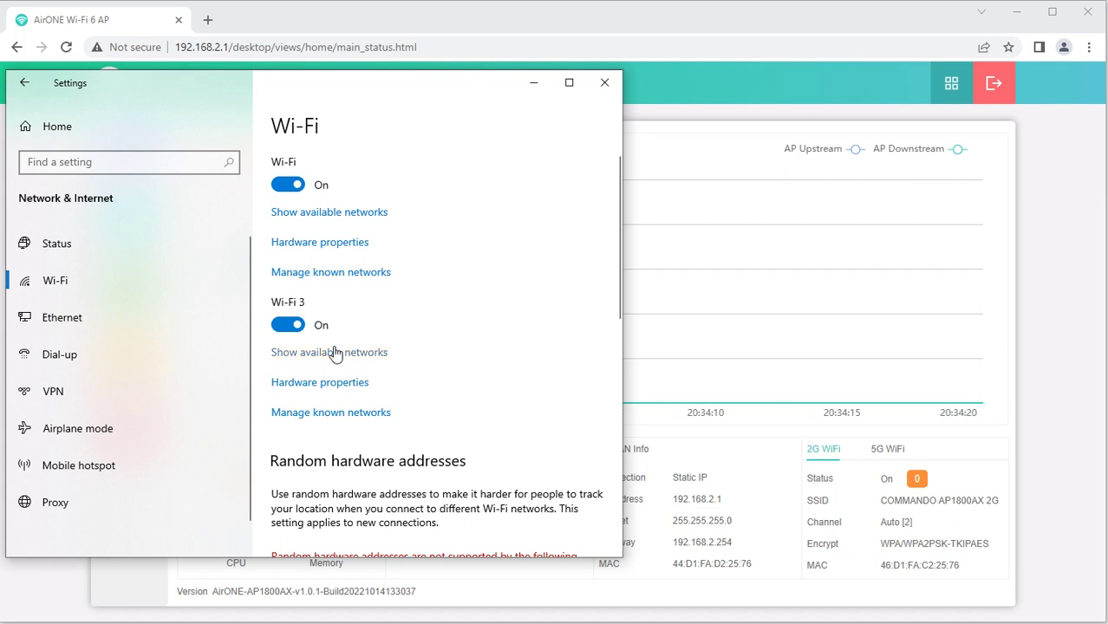
click(335, 353)
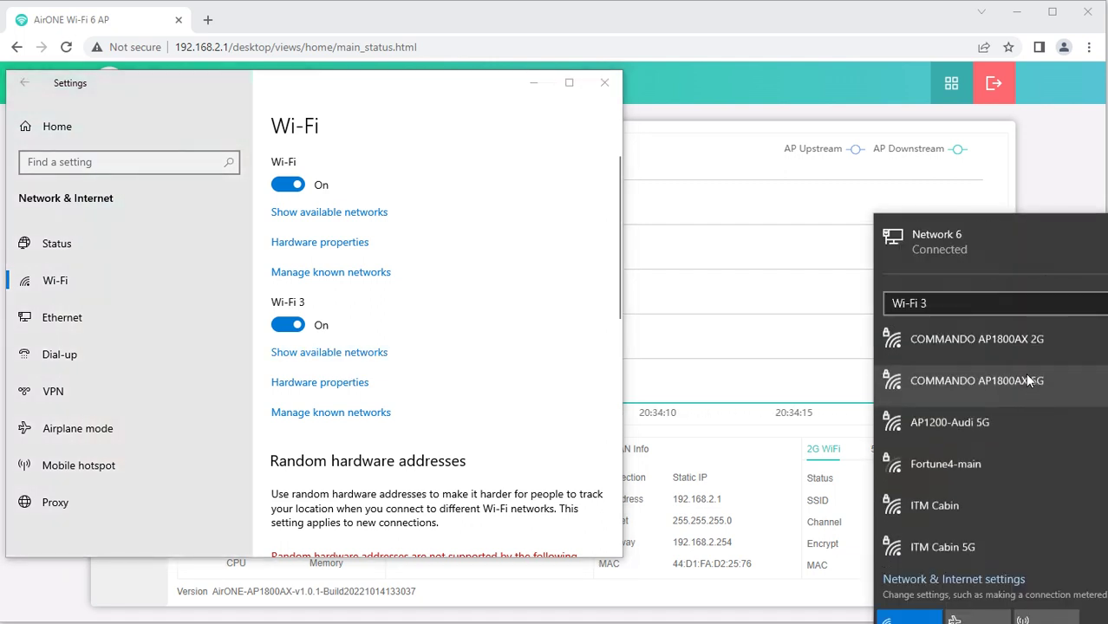
click(1018, 337)
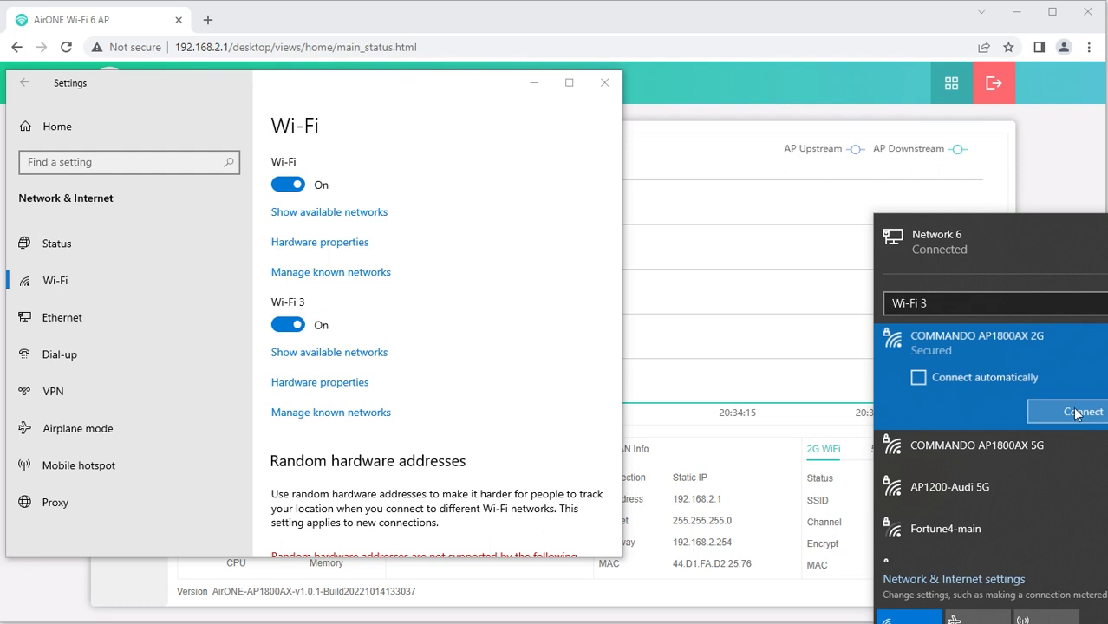
click(1065, 413)
click(545, 85)
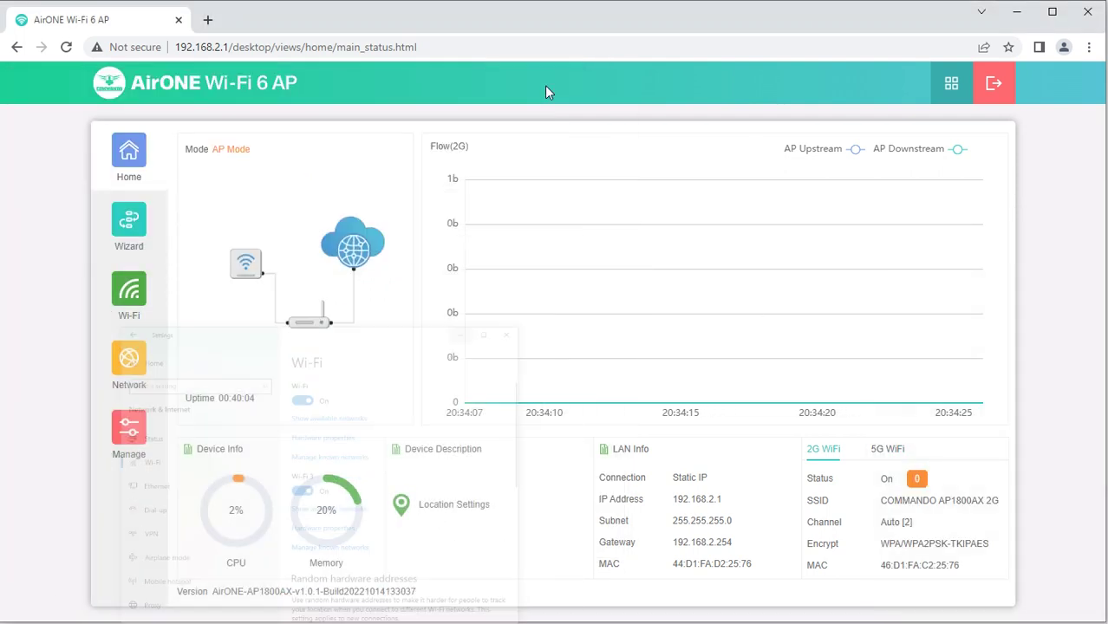
click(146, 305)
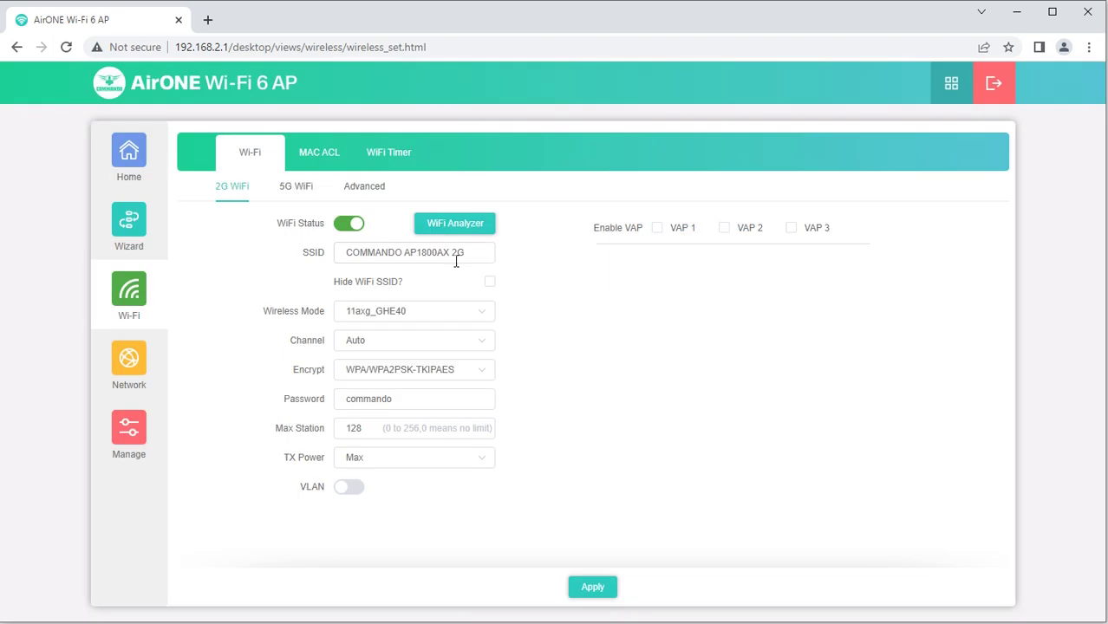
Show the Home dashboard's client list, with one 2G client at -27dBm
drag(477, 249, 337, 252)
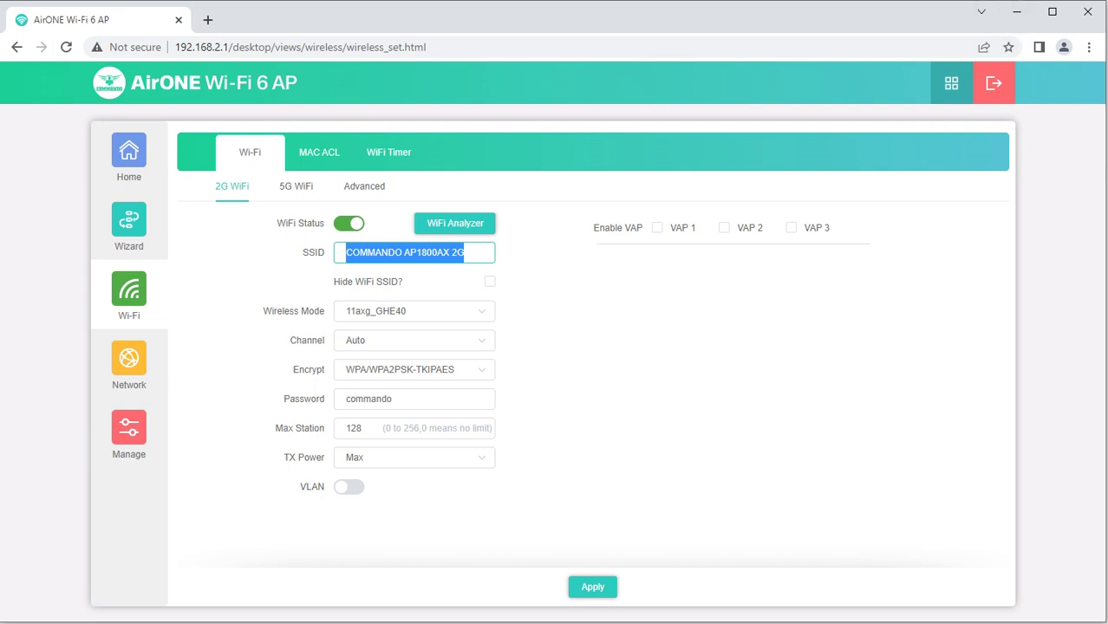
click(141, 174)
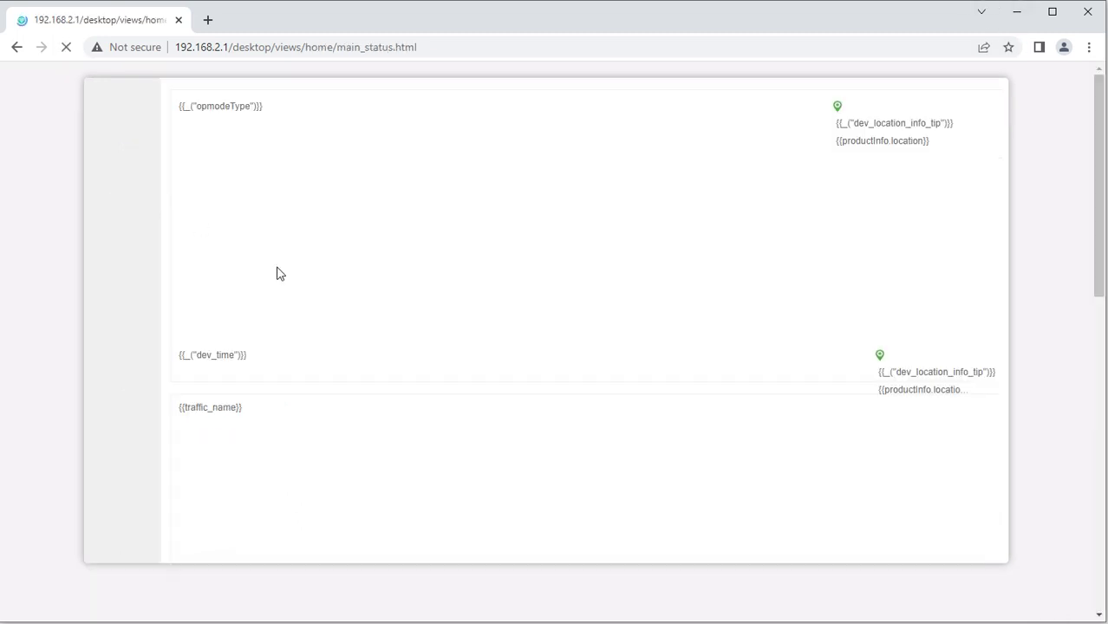
click(917, 479)
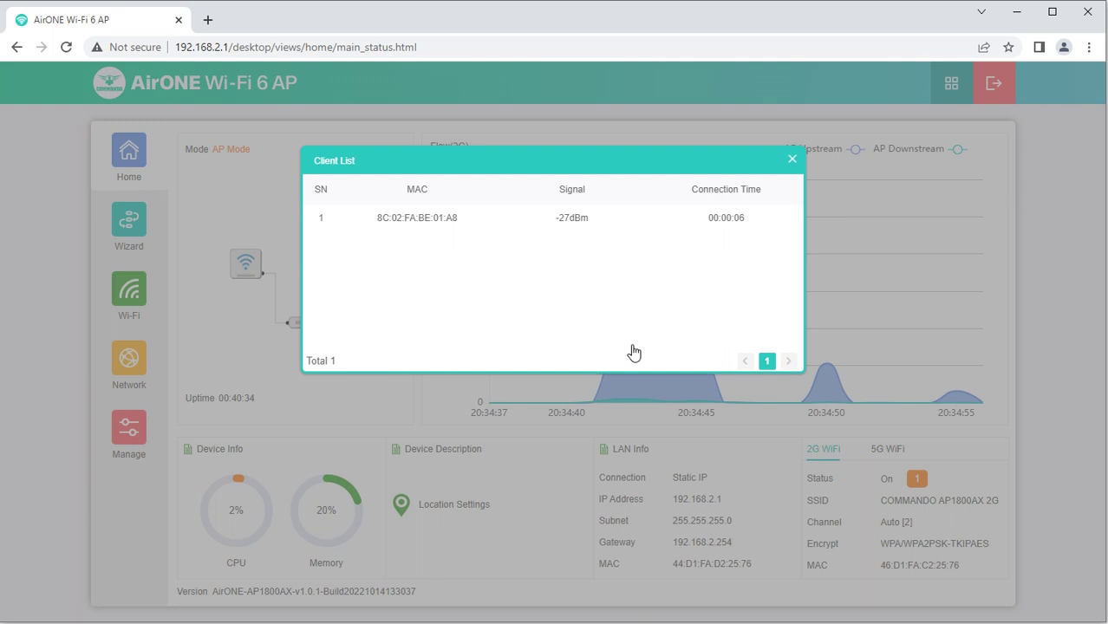
Check the 5G client list, leaving the 5G WiFi details showing on the dashboard
click(791, 159)
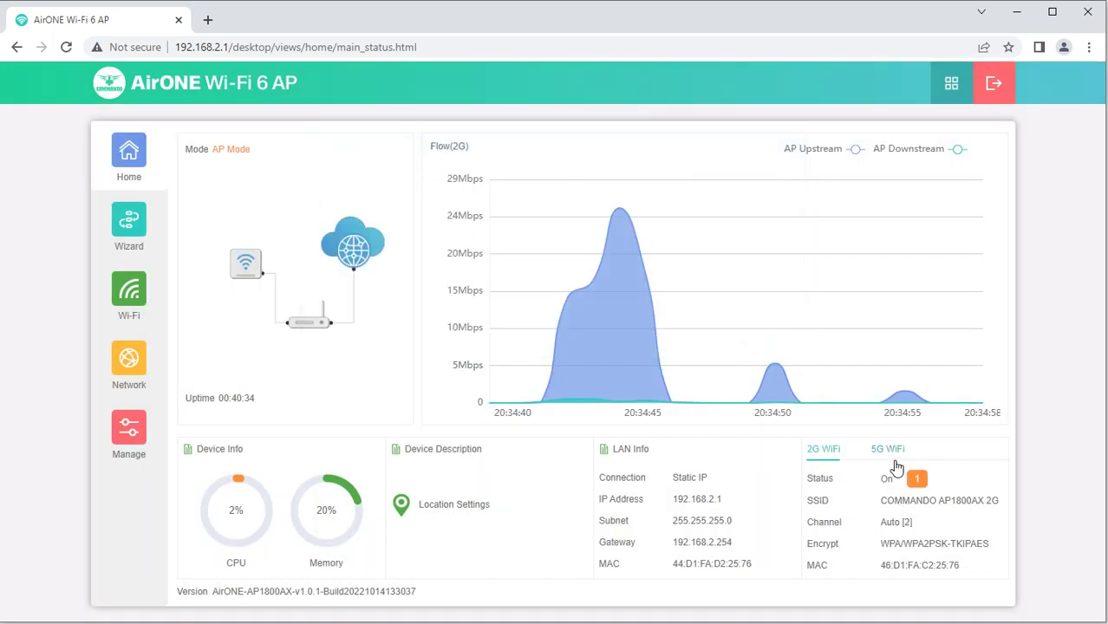
click(893, 451)
click(916, 479)
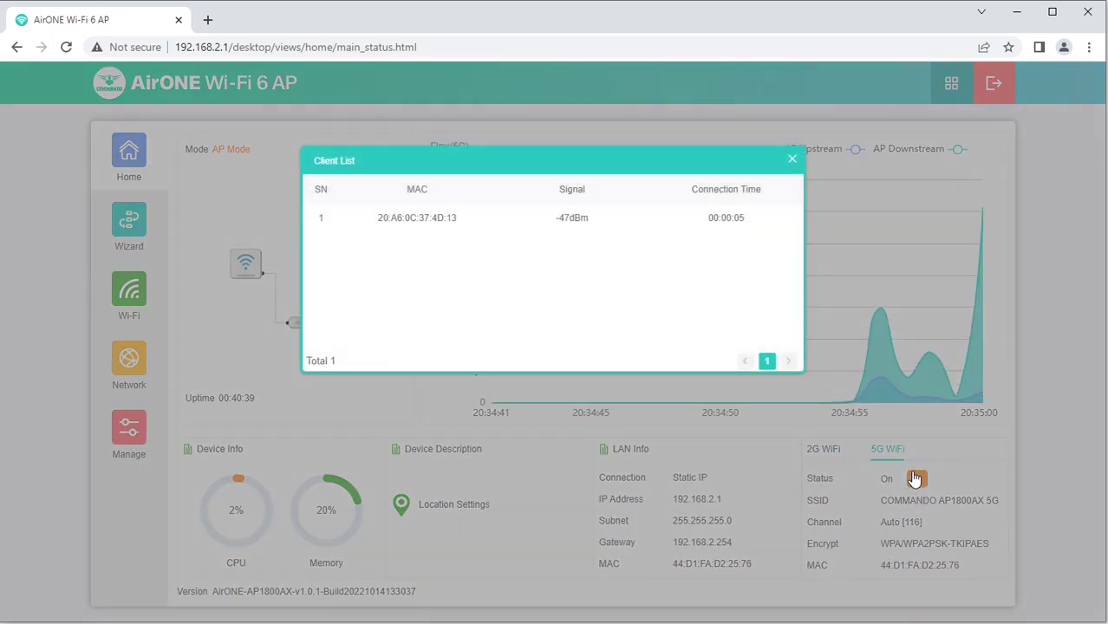
click(791, 160)
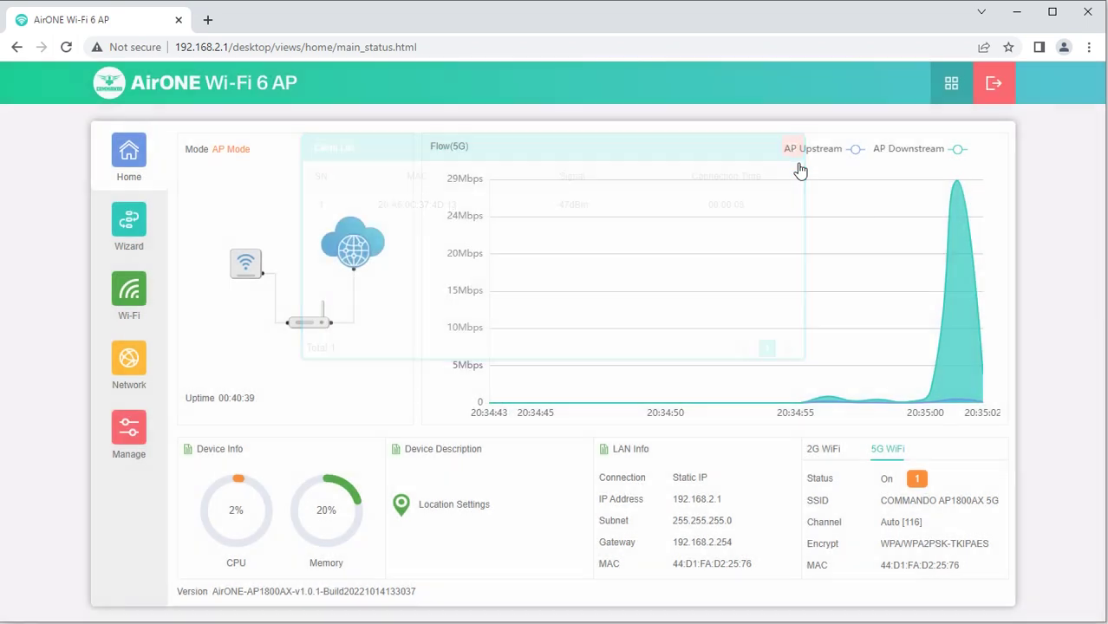
drag(250, 151, 188, 155)
click(188, 155)
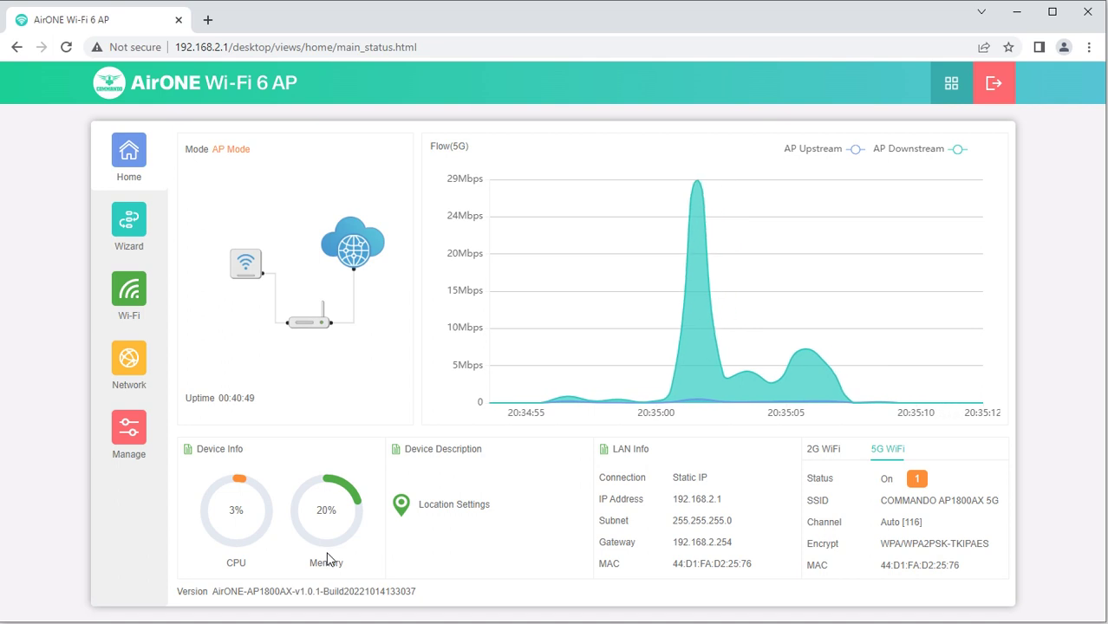
Set the device description to USA in Location Settings
click(419, 511)
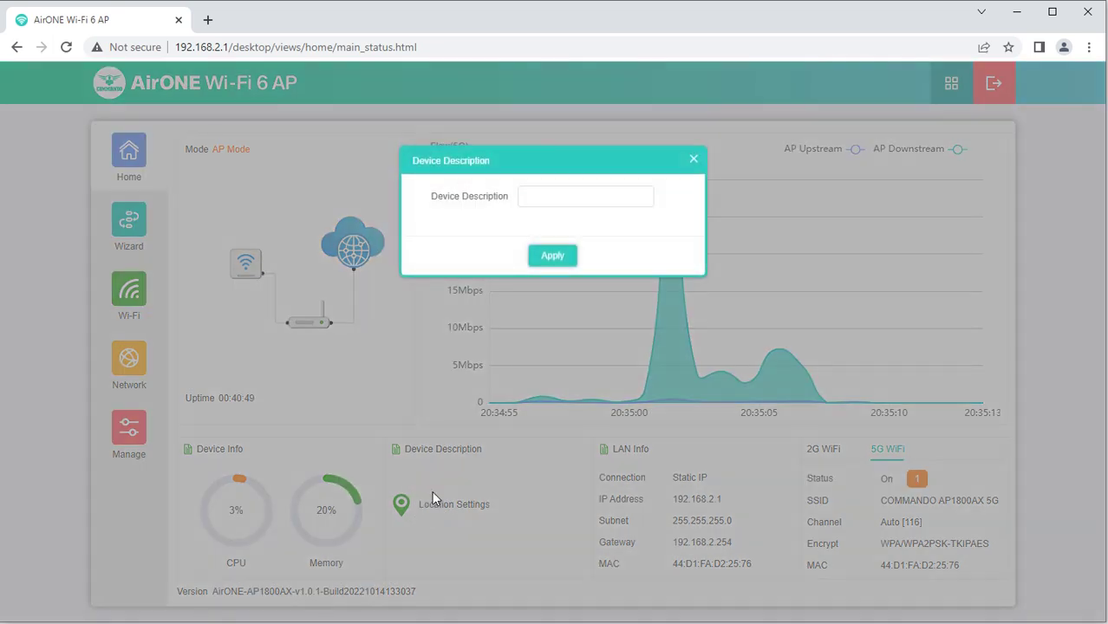
click(558, 195)
text(USA)
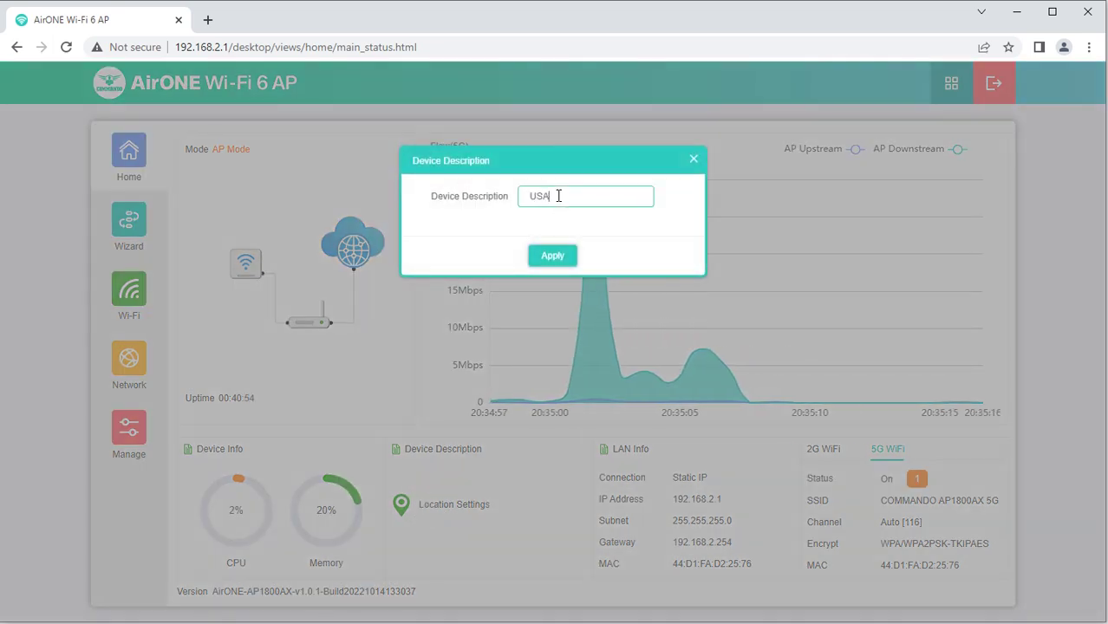
click(552, 258)
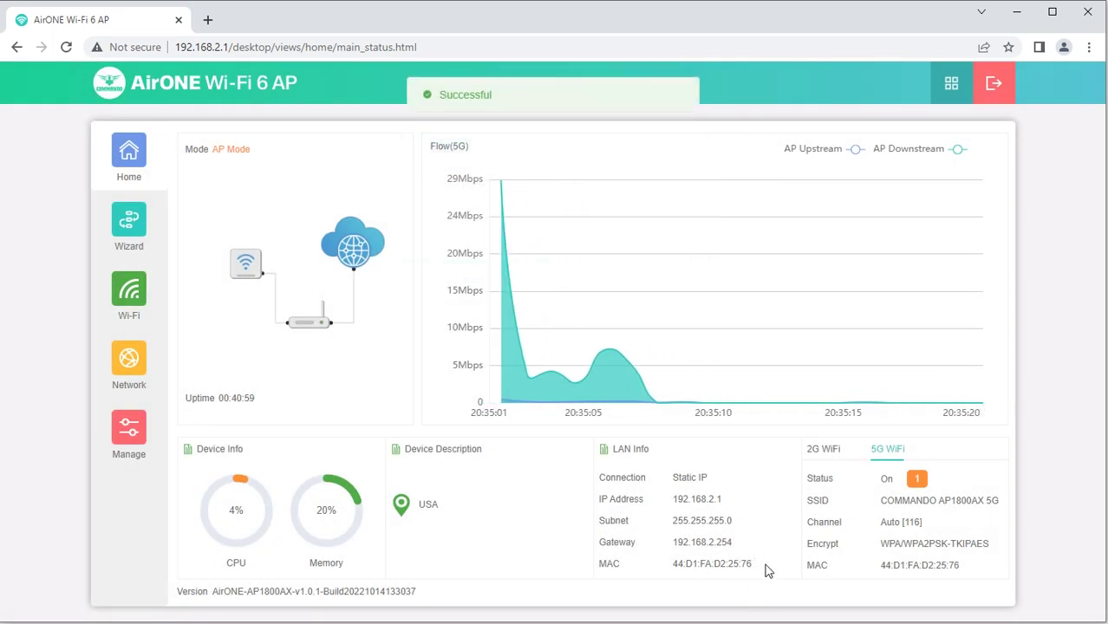
Review the LAN, 2G and 5G WiFi details, then start the wizard's AP Mode setup
drag(768, 569, 597, 475)
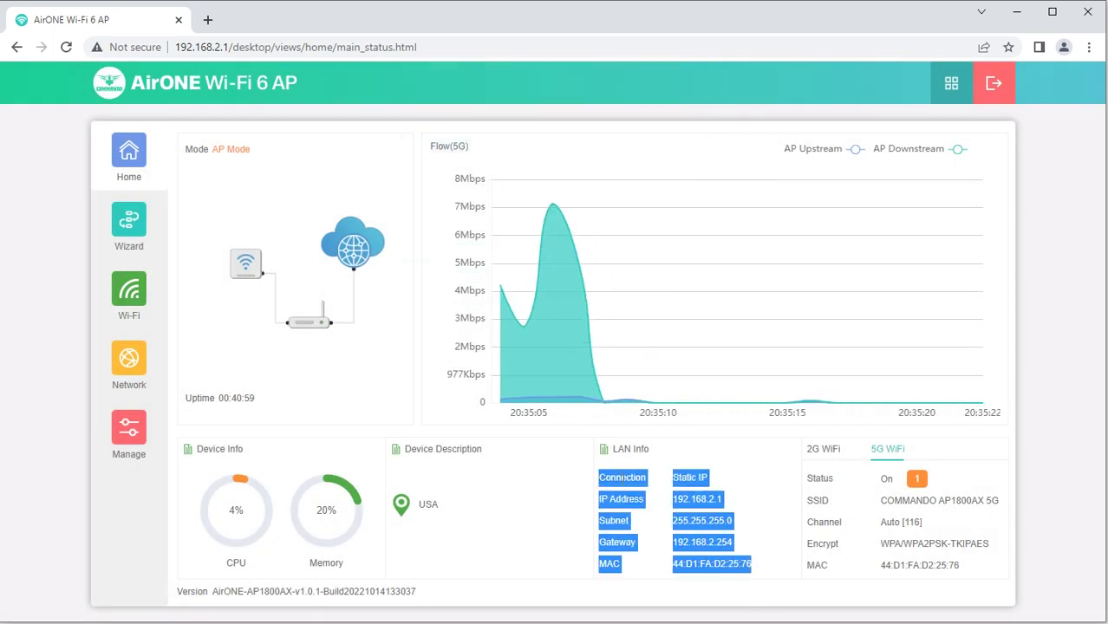
click(750, 496)
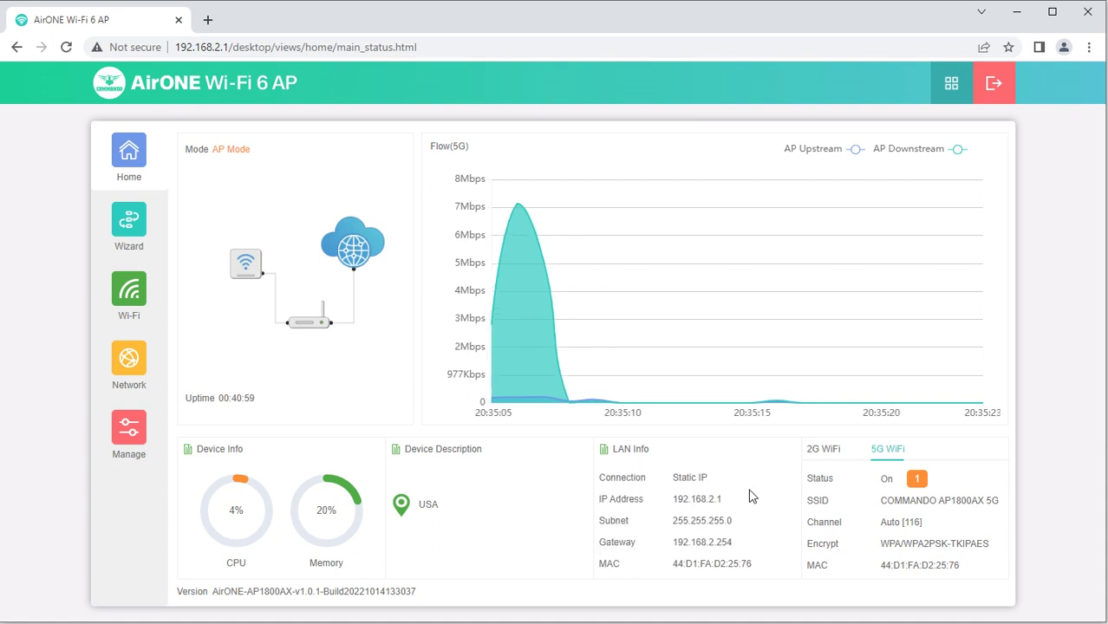
click(831, 461)
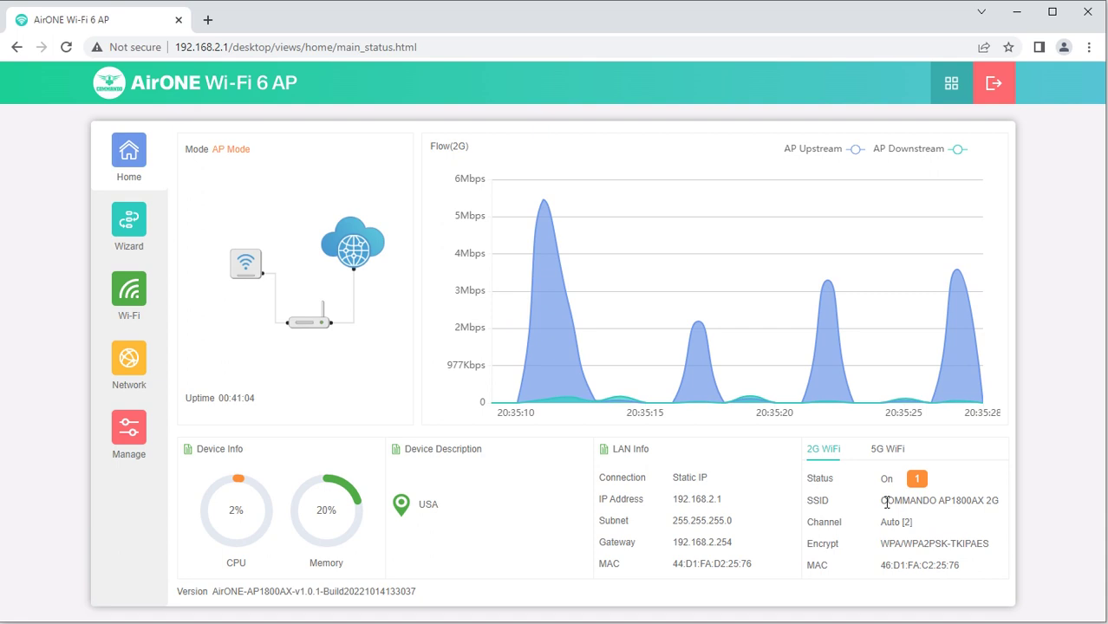
drag(881, 501, 1004, 506)
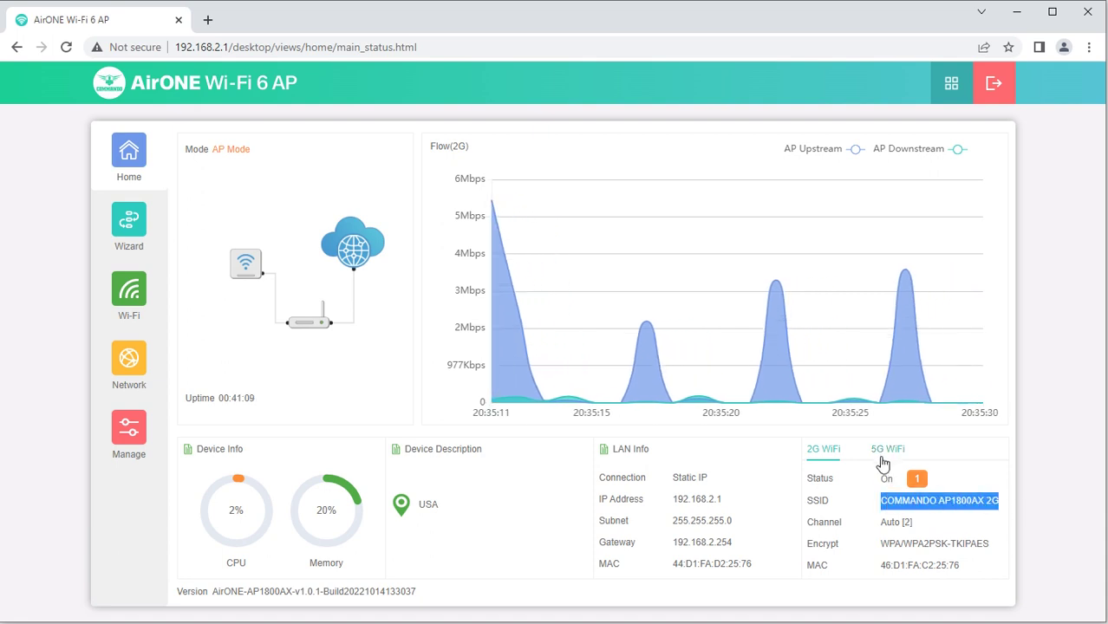
click(886, 451)
key(ctrl+a)
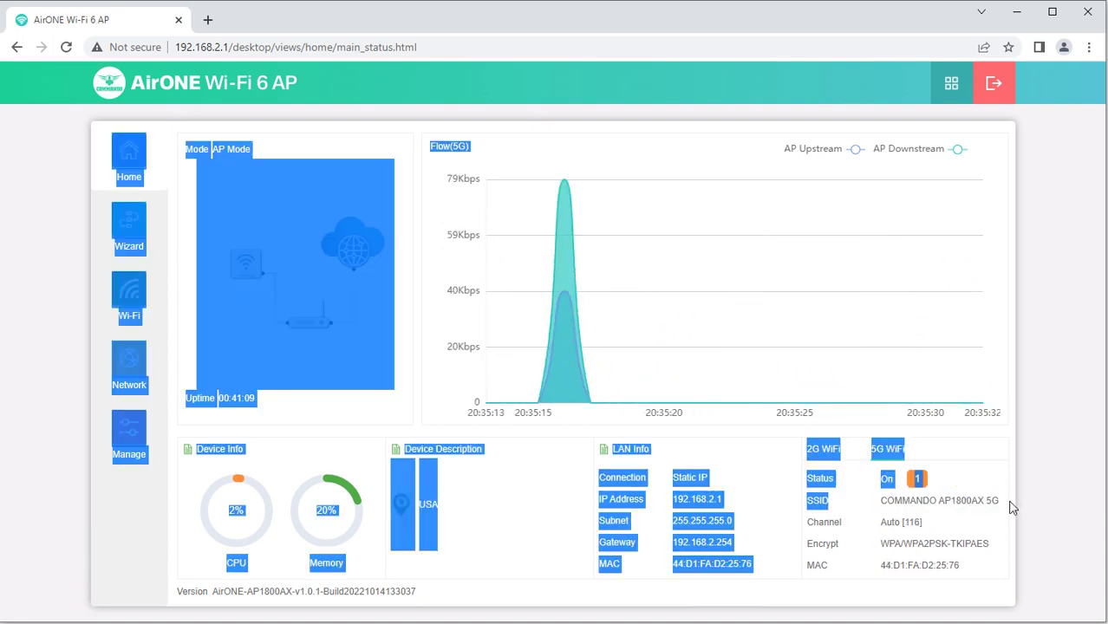
drag(924, 522, 881, 529)
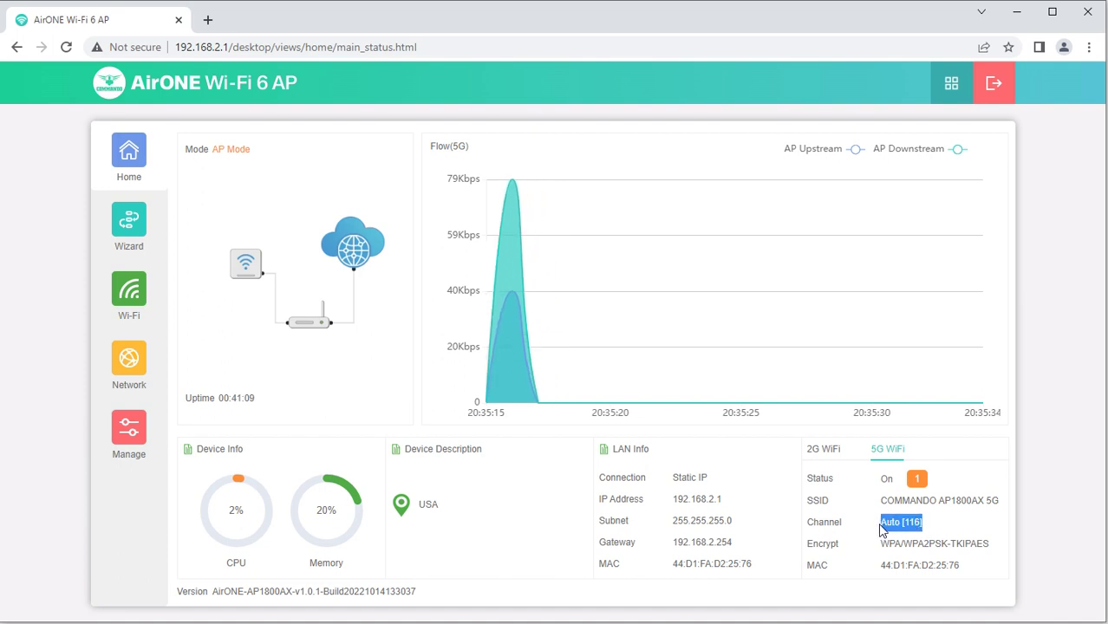
click(936, 542)
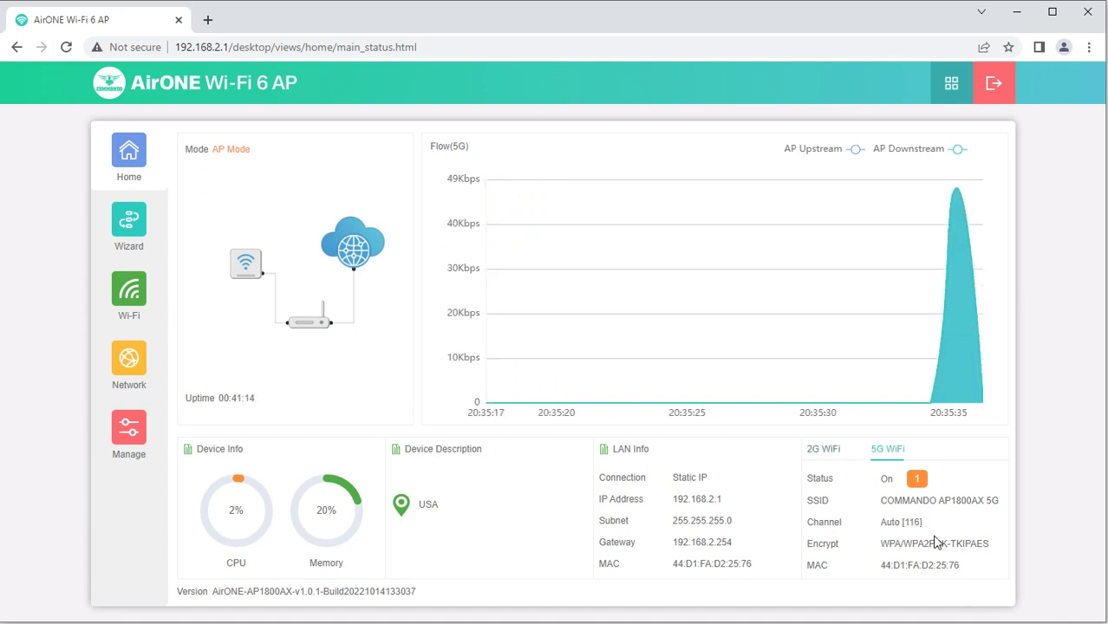
click(130, 247)
click(651, 286)
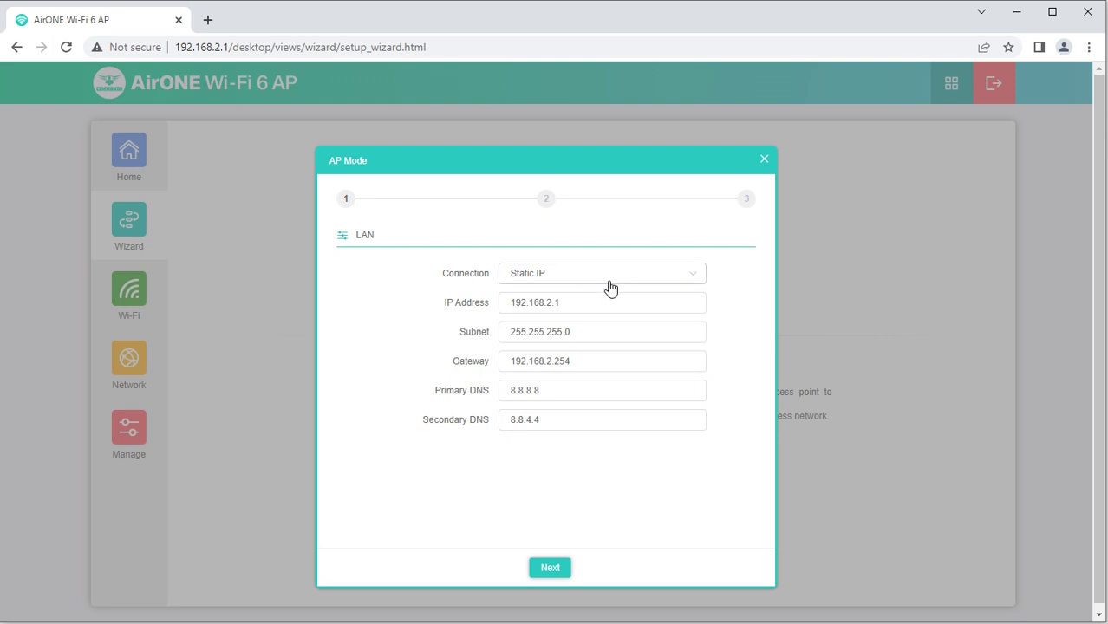
click(764, 159)
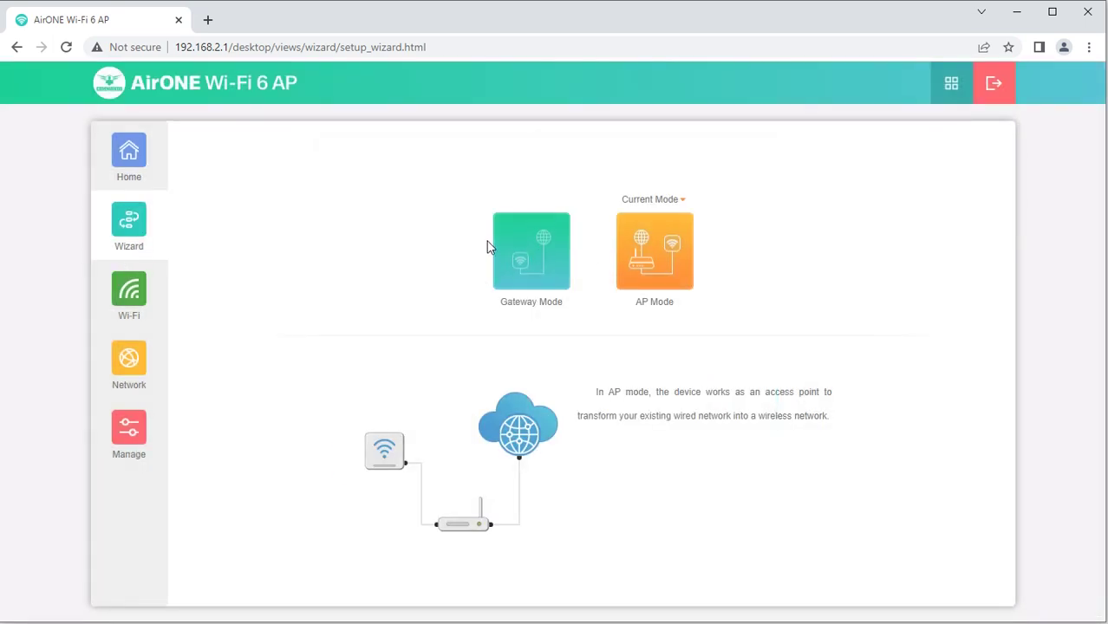
mouse_move(524, 285)
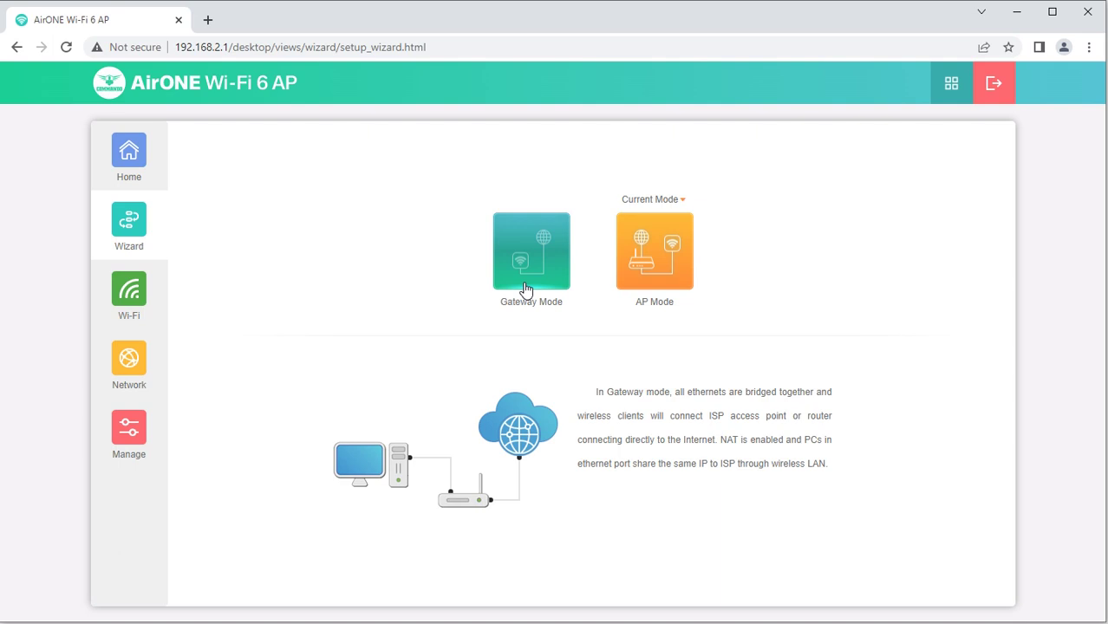
mouse_move(640, 271)
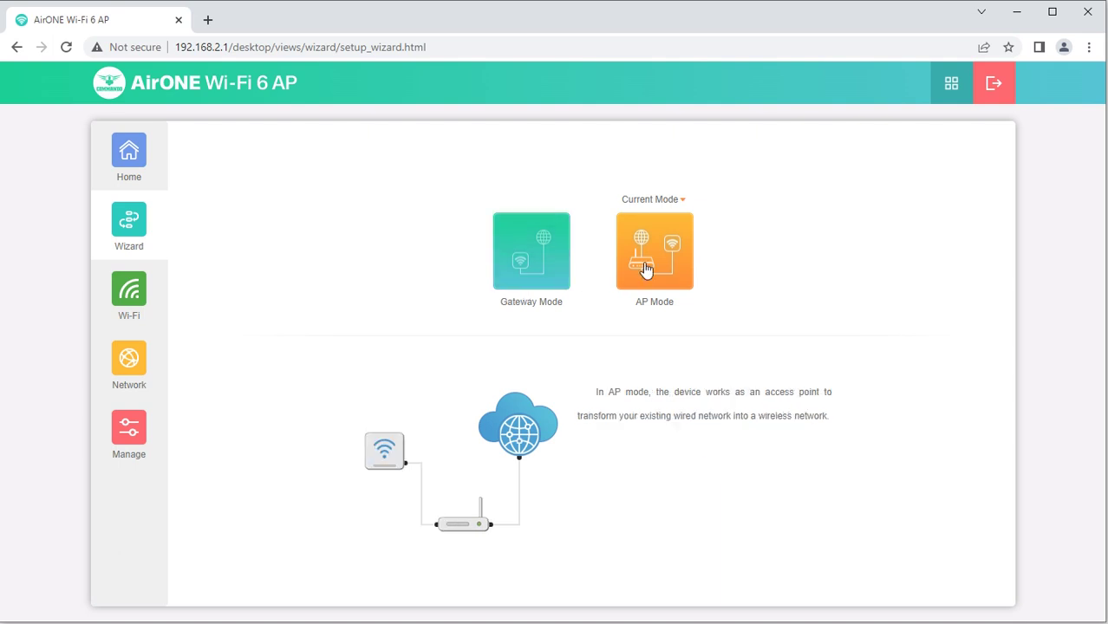
click(645, 270)
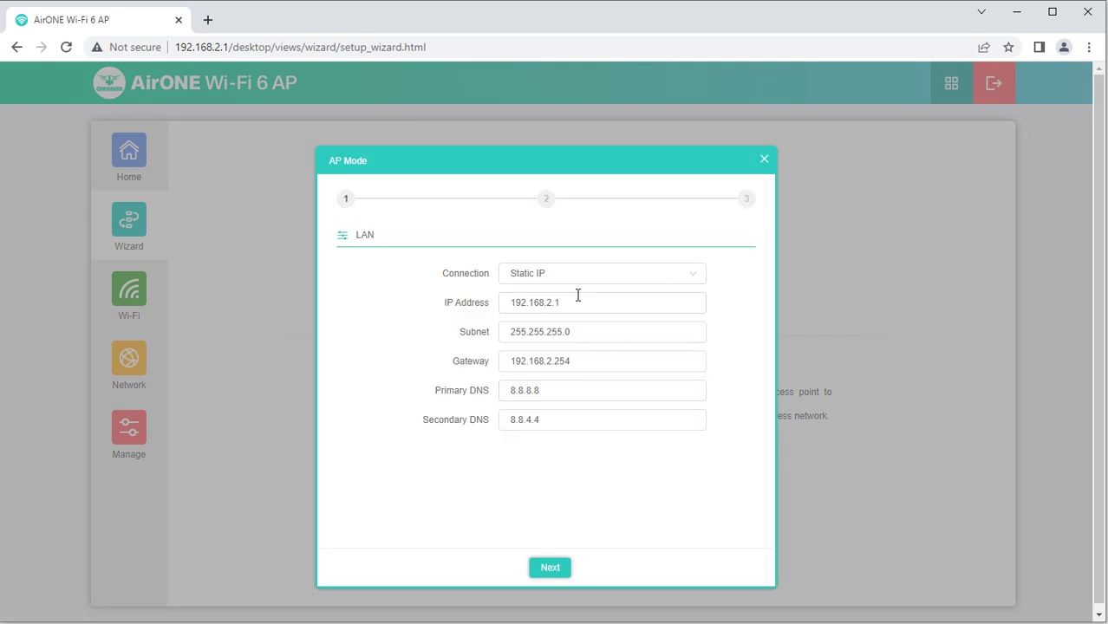
drag(578, 298, 505, 306)
click(558, 273)
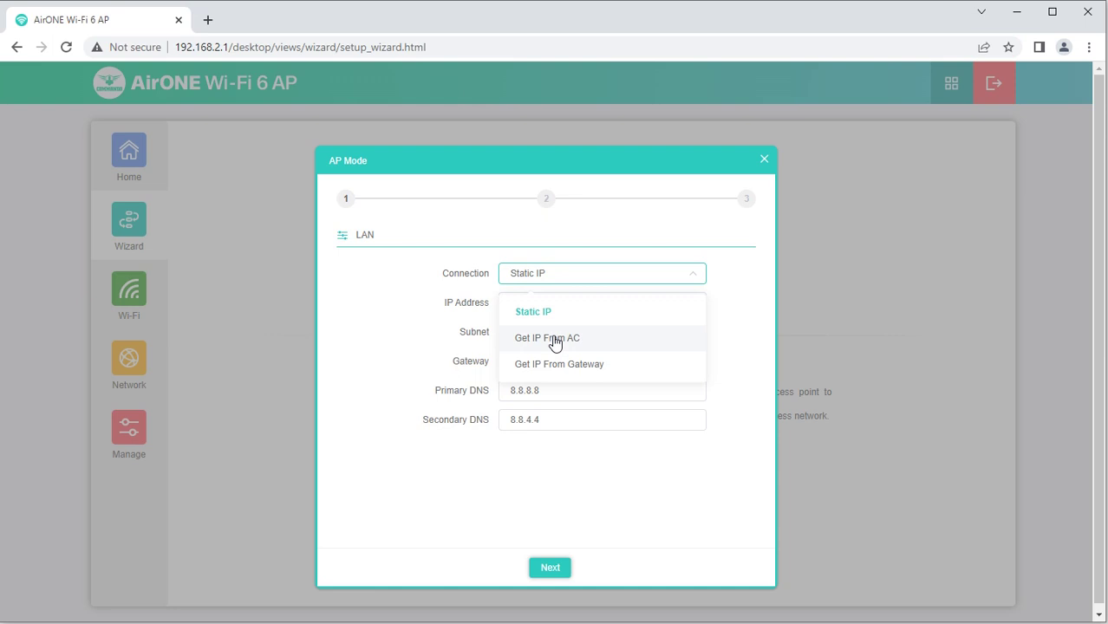
click(586, 312)
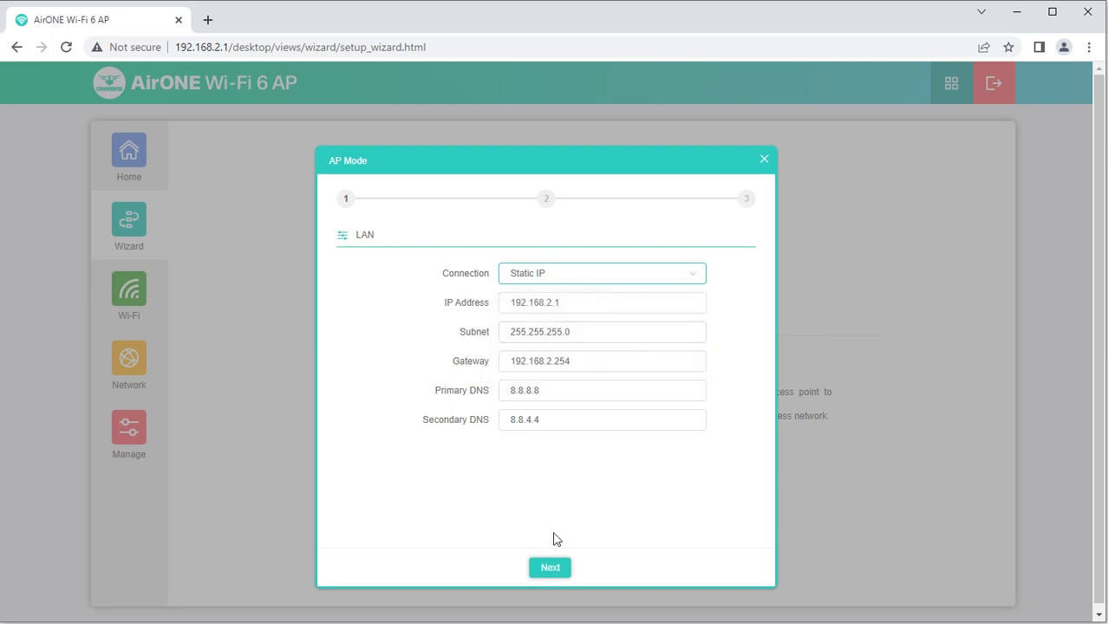
Advance to the wizard's 2G WiFi step and check which wireless network the PC uses
click(555, 570)
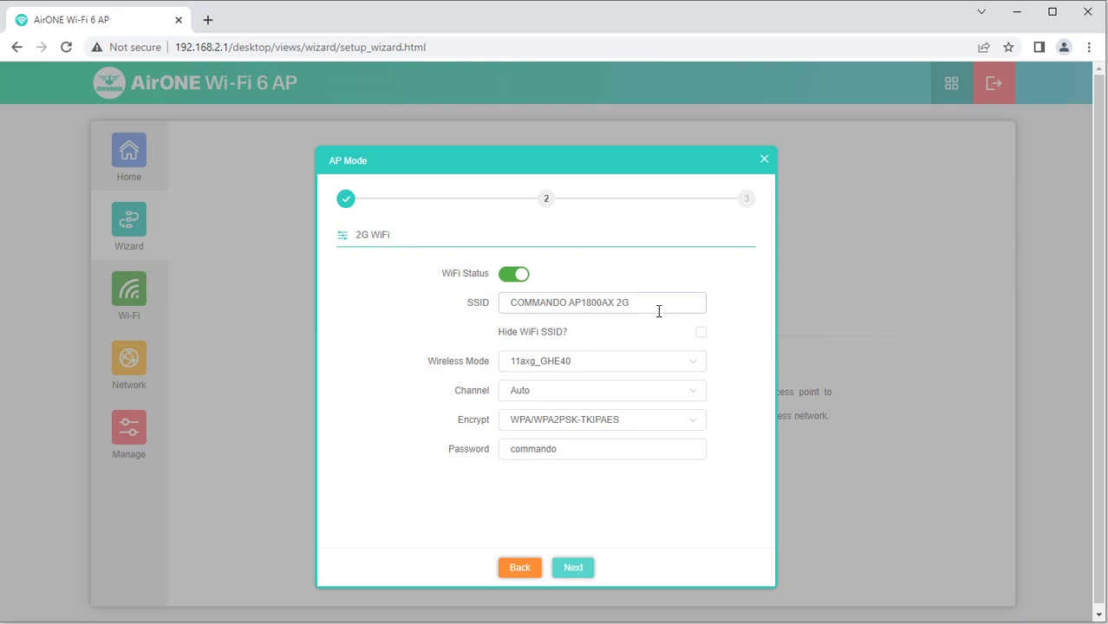
drag(659, 312, 500, 303)
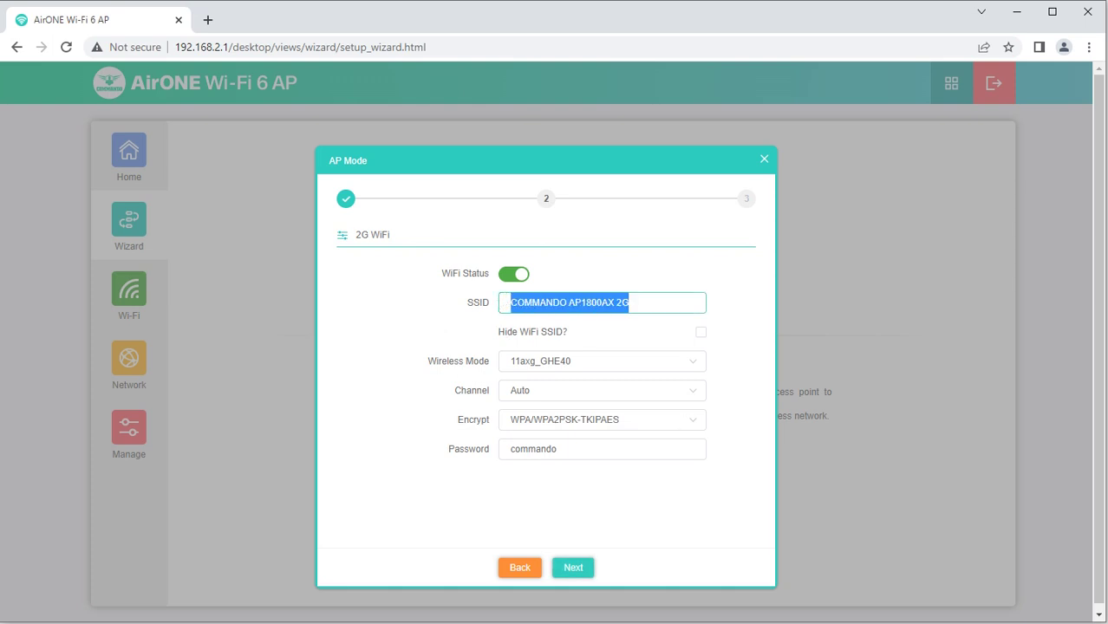
click(1023, 621)
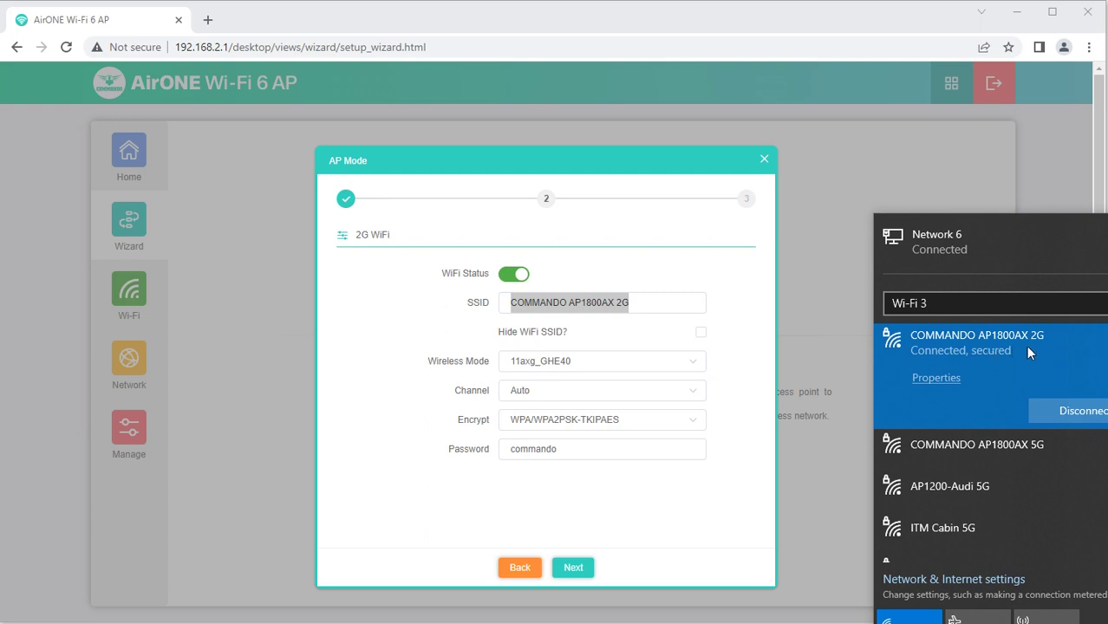
click(643, 303)
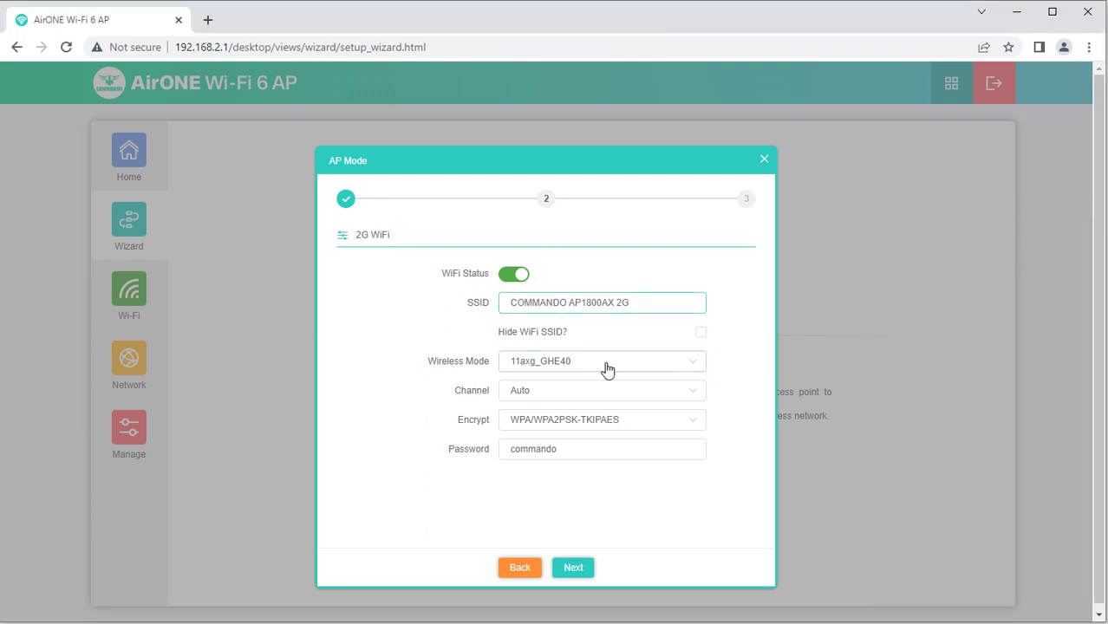
Keep 2G mode 11axg_GHE40 and set the 2G channel to 8
click(607, 370)
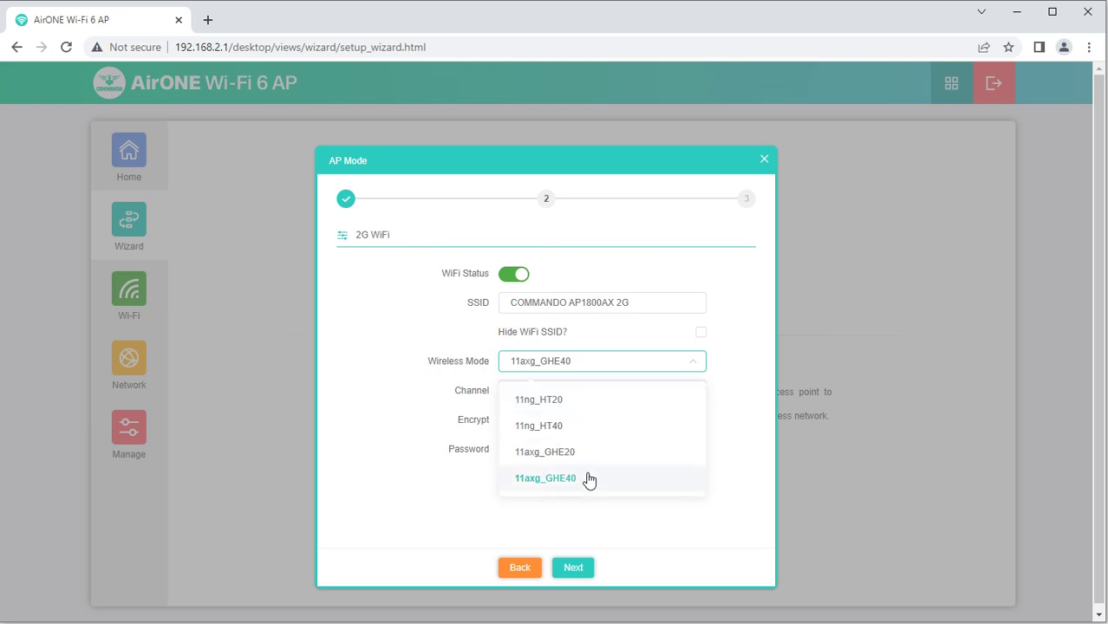
click(754, 358)
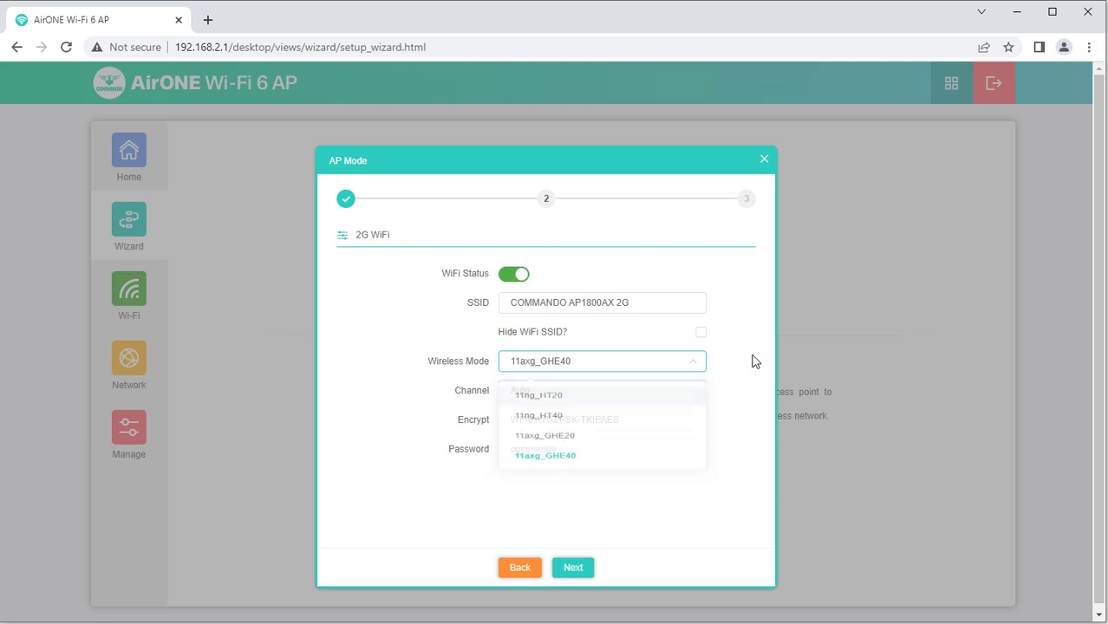
click(593, 395)
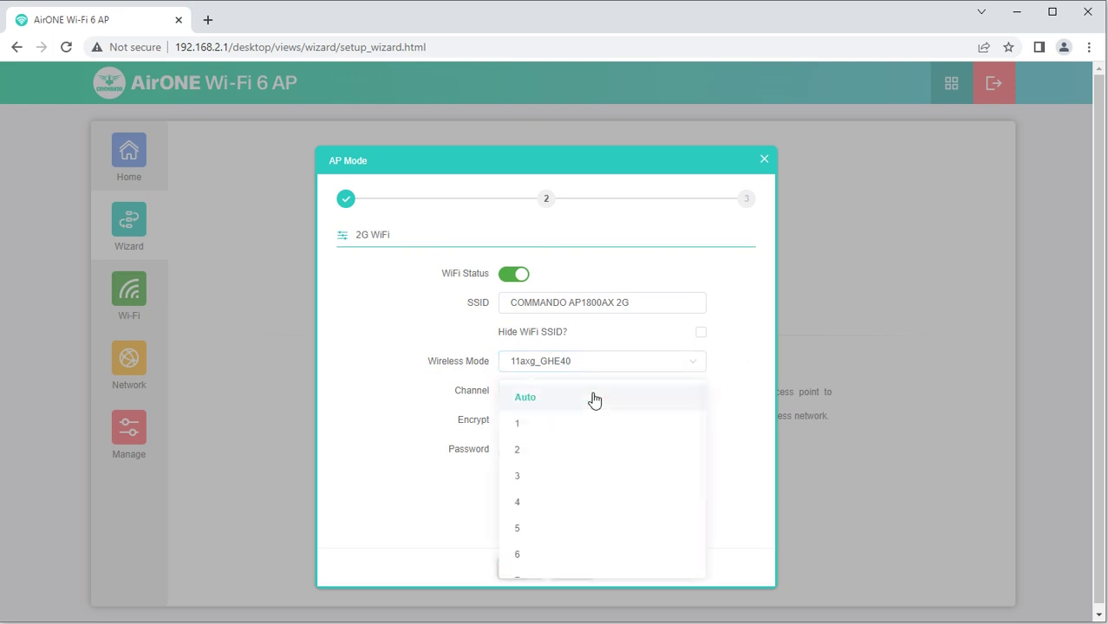
scroll(543, 543, down, 1)
click(538, 532)
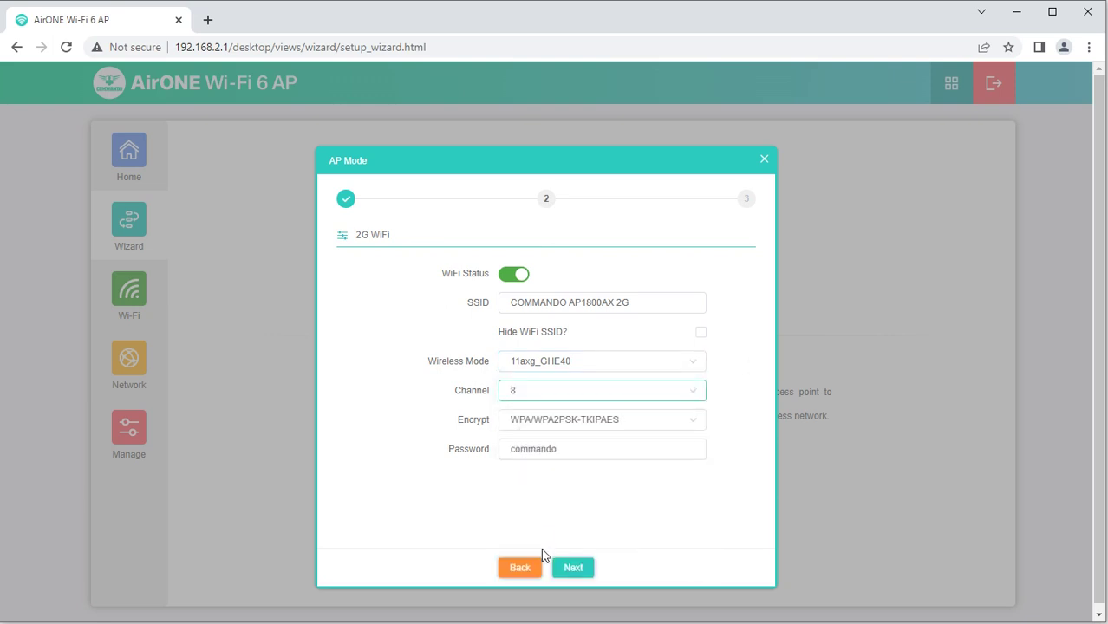
click(563, 449)
Leave 2G encryption at WPA/WPA2PSK-TKIPAES and move on to the 5G WiFi step
drag(554, 450, 470, 455)
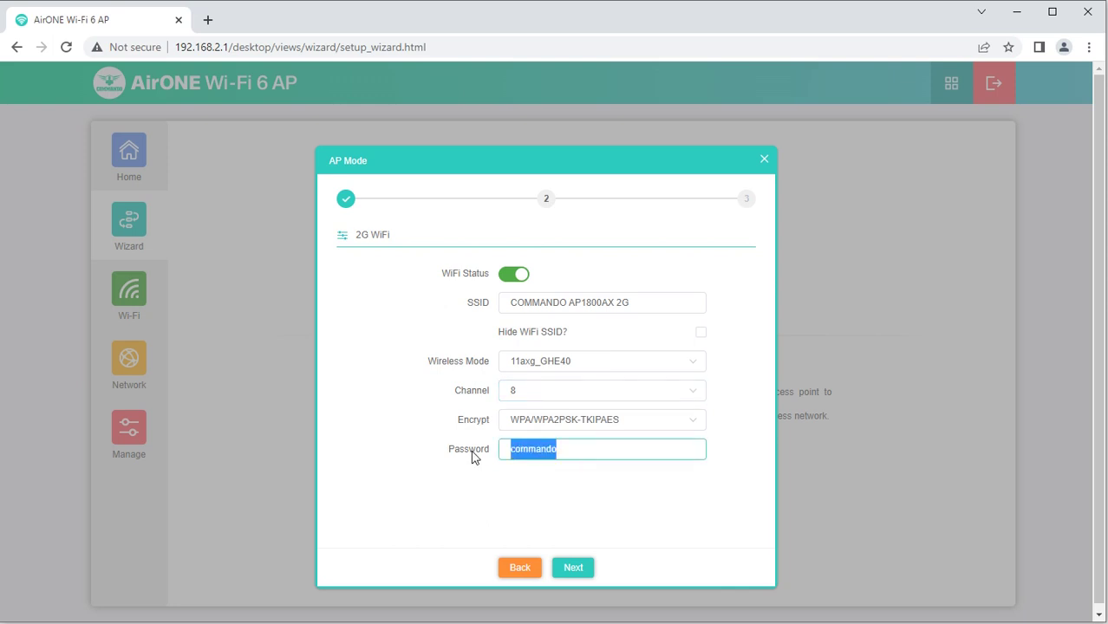
click(610, 420)
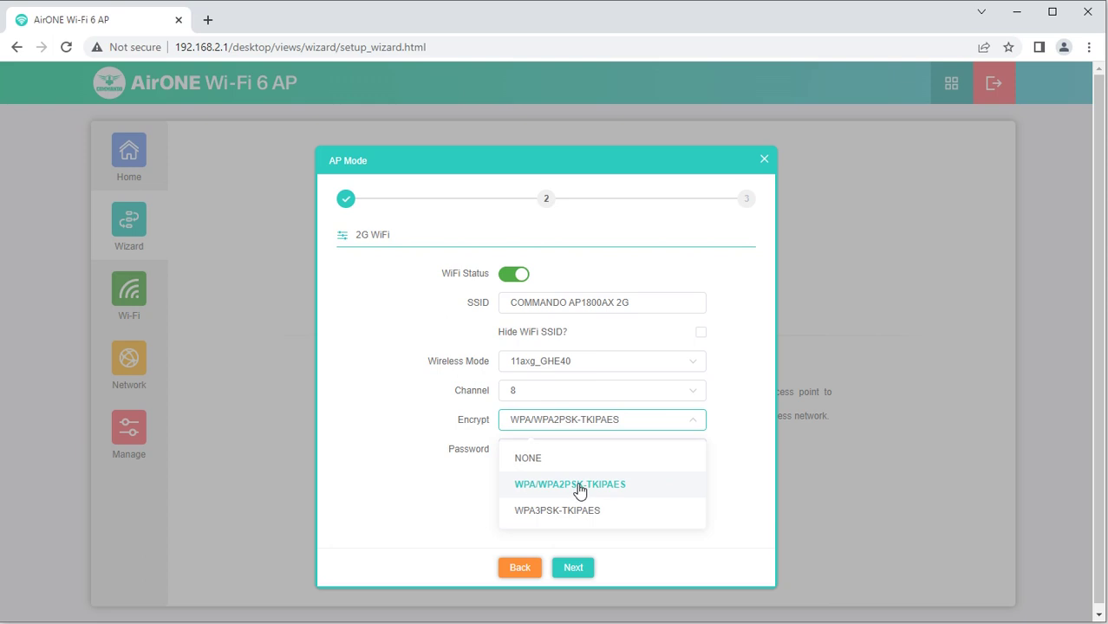
click(731, 448)
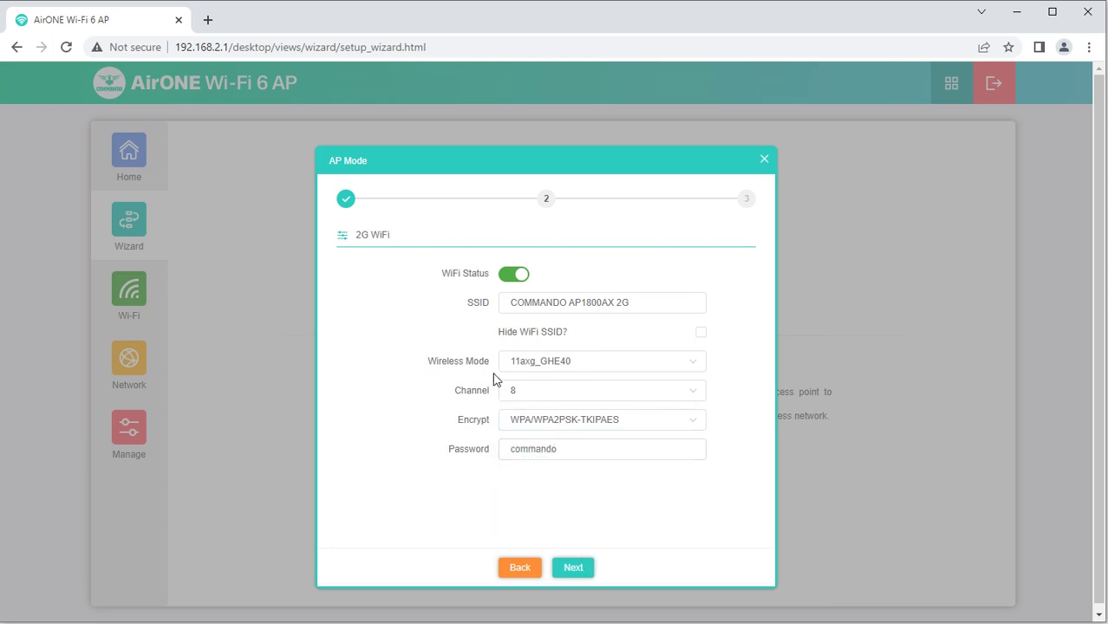
click(573, 572)
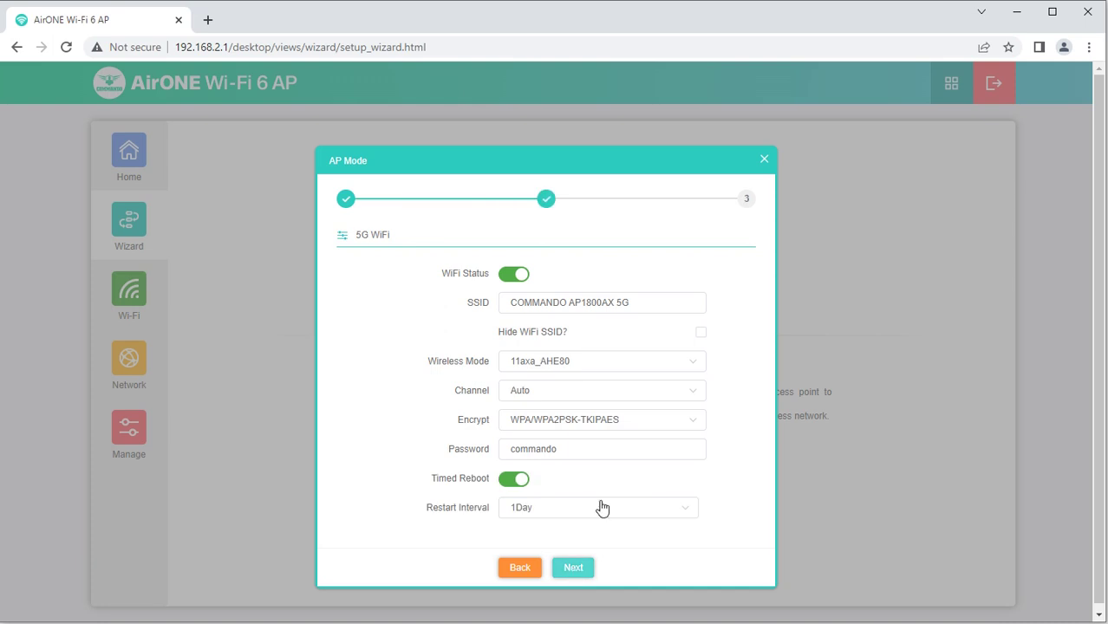
Rename the 5G network to COMMANDOIT and set its channel to 52
drag(638, 305, 475, 308)
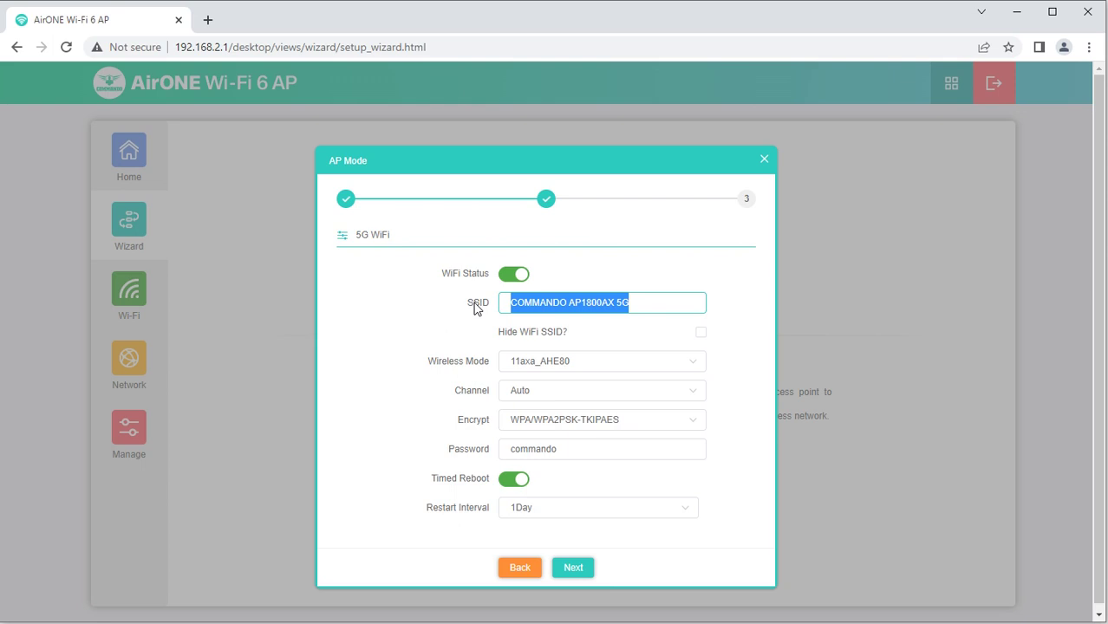
text(COMMANDO)
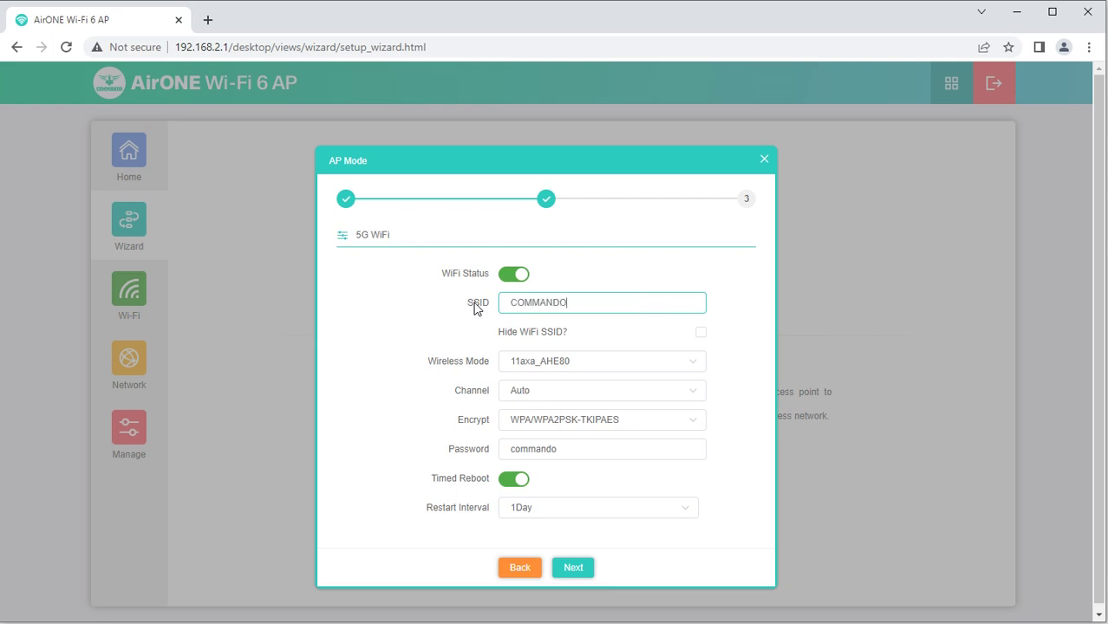
text(IT)
click(580, 363)
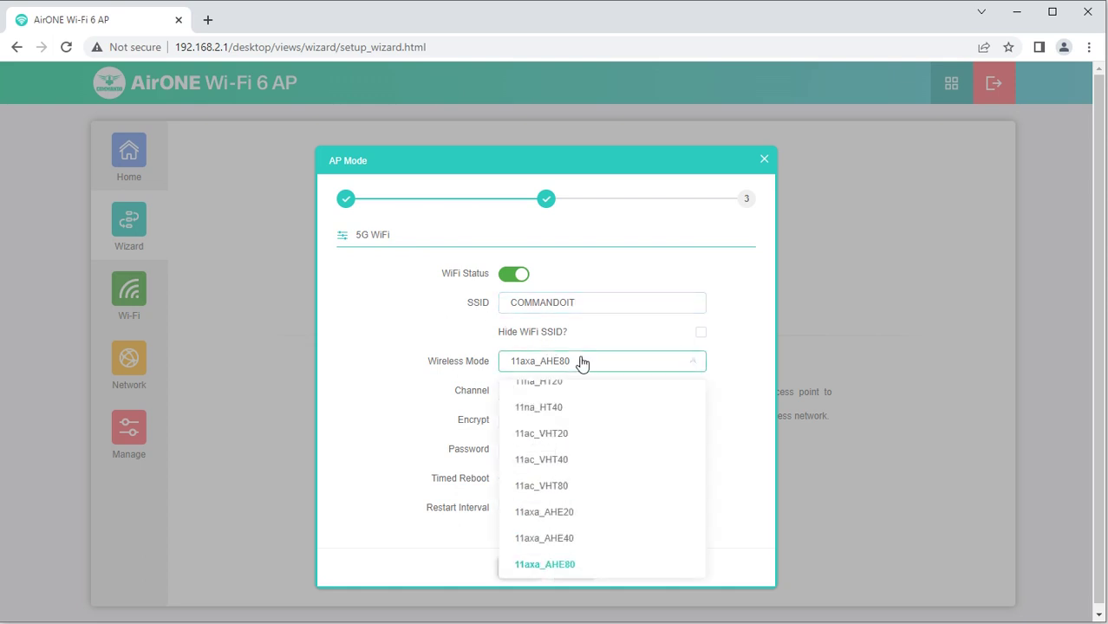
click(581, 363)
click(539, 400)
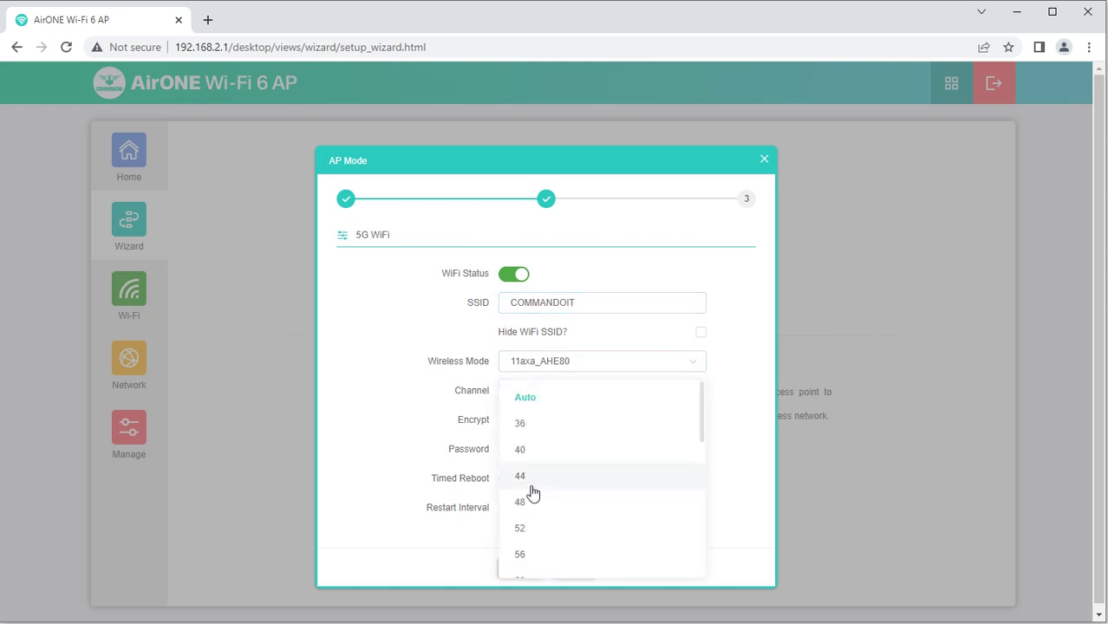
click(531, 528)
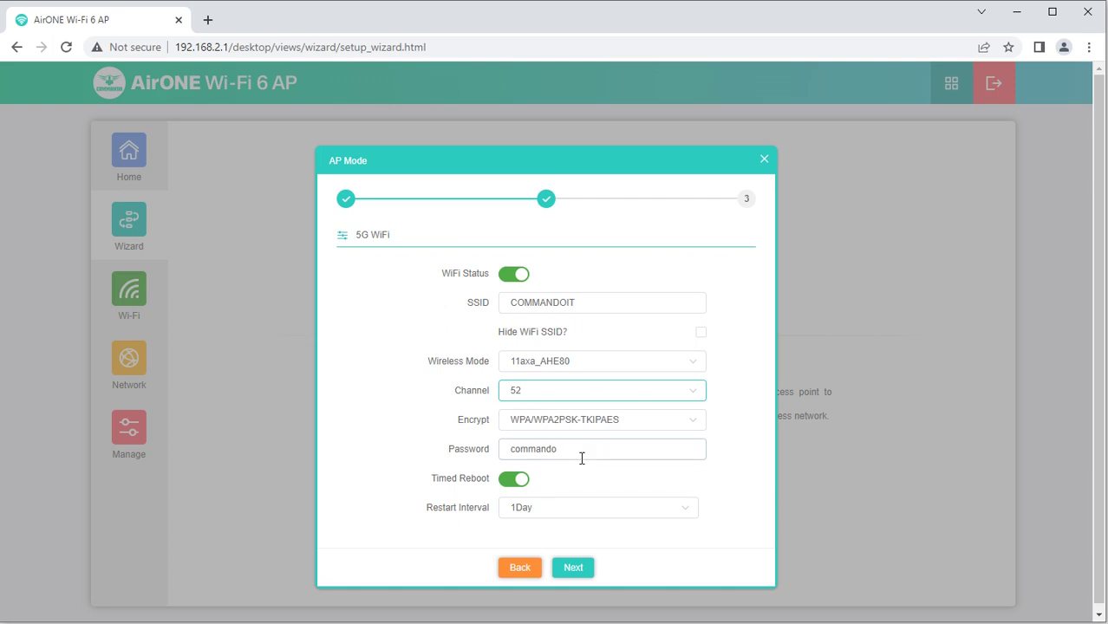
Enter a new 5G Wi-Fi password, disable timed reboot and finish the wizard
drag(582, 457, 483, 459)
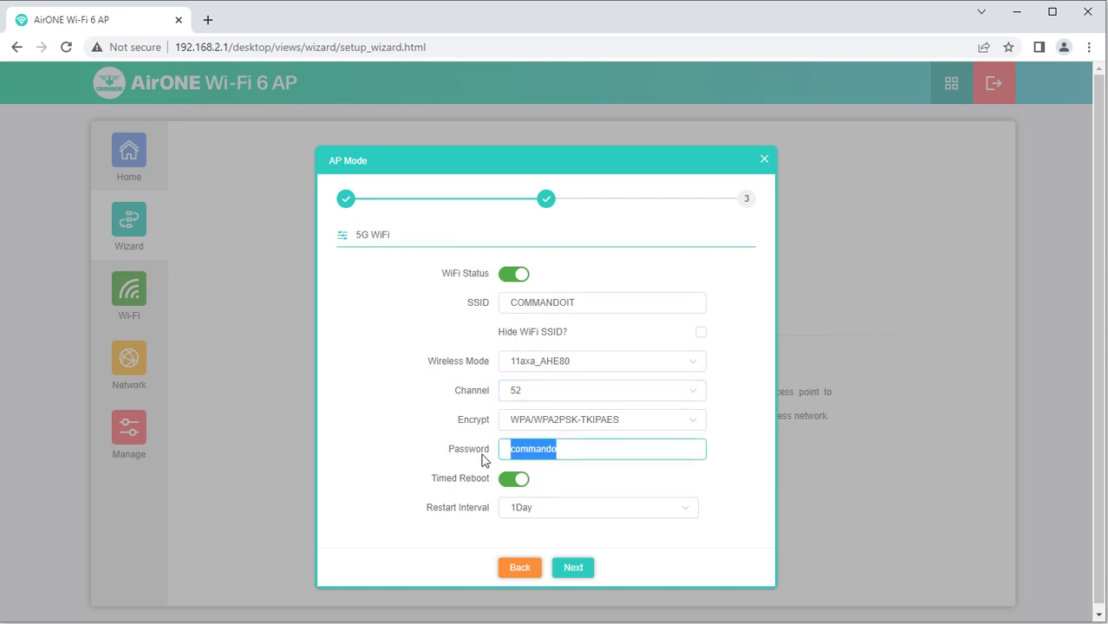
key(BackSpace)
key(BackSpace)
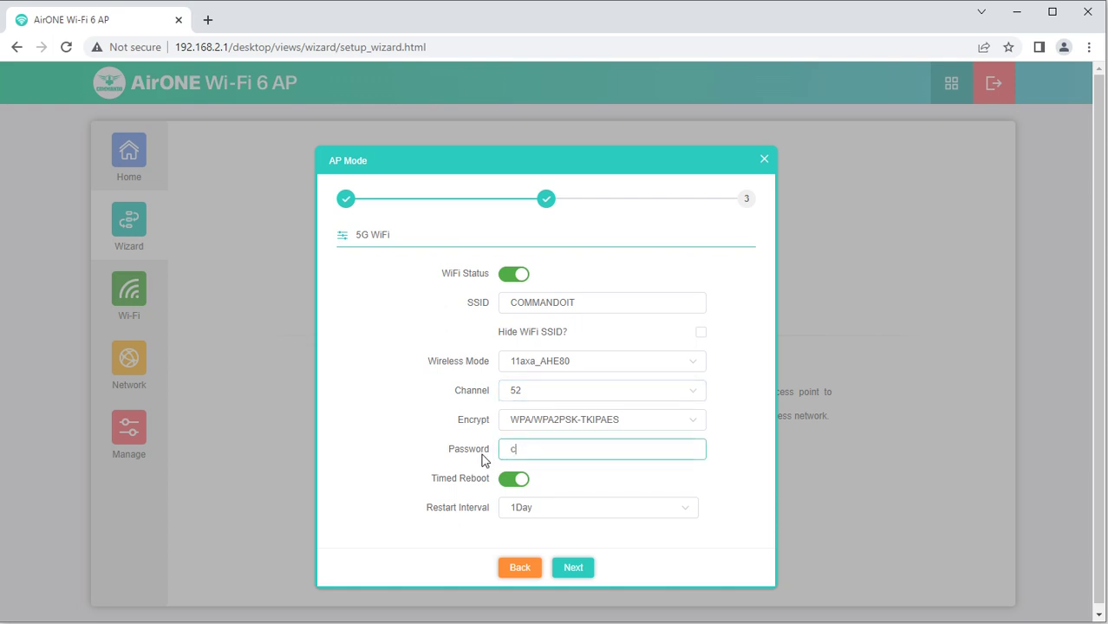
key(BackSpace)
click(515, 482)
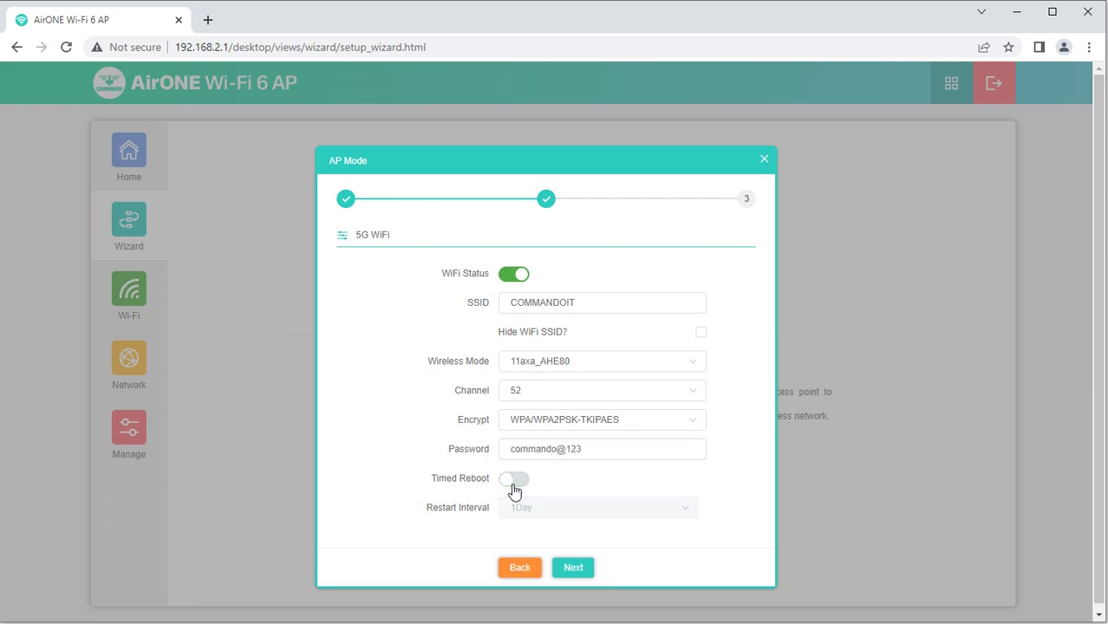
click(574, 569)
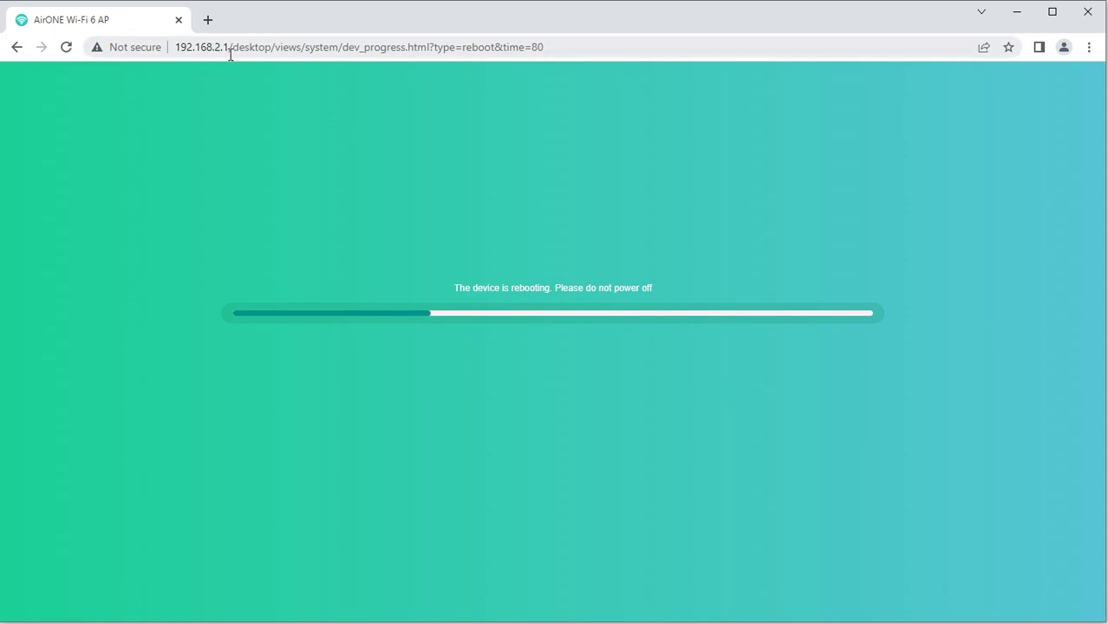
After the reboot, trim the browser URL to 192.168.2.1 to reach the login page
drag(230, 47, 633, 69)
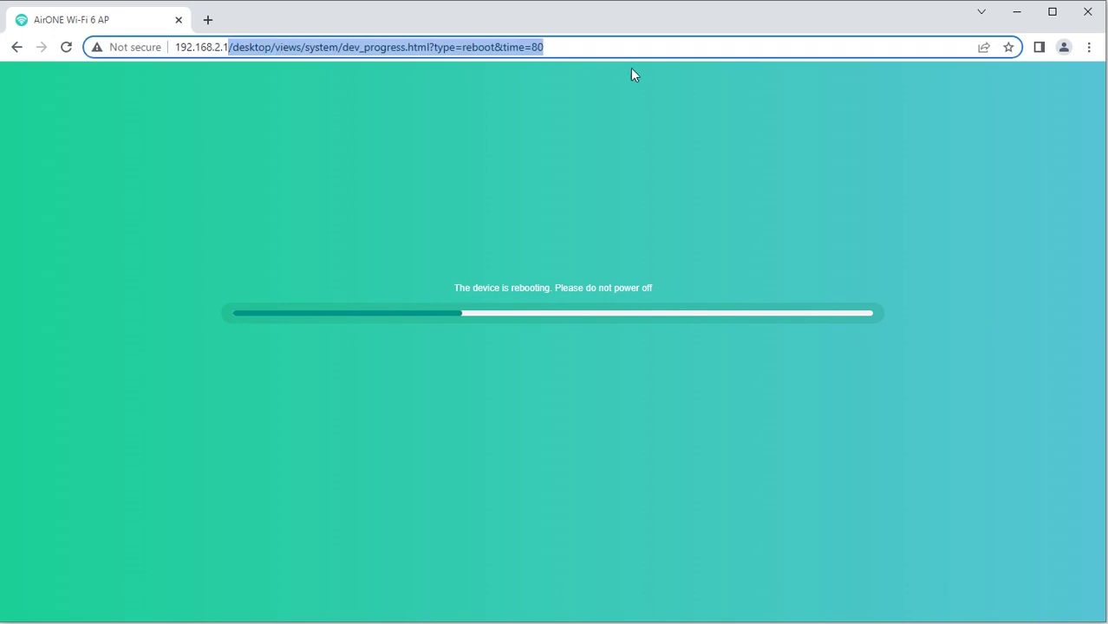
key(BackSpace)
key(Return)
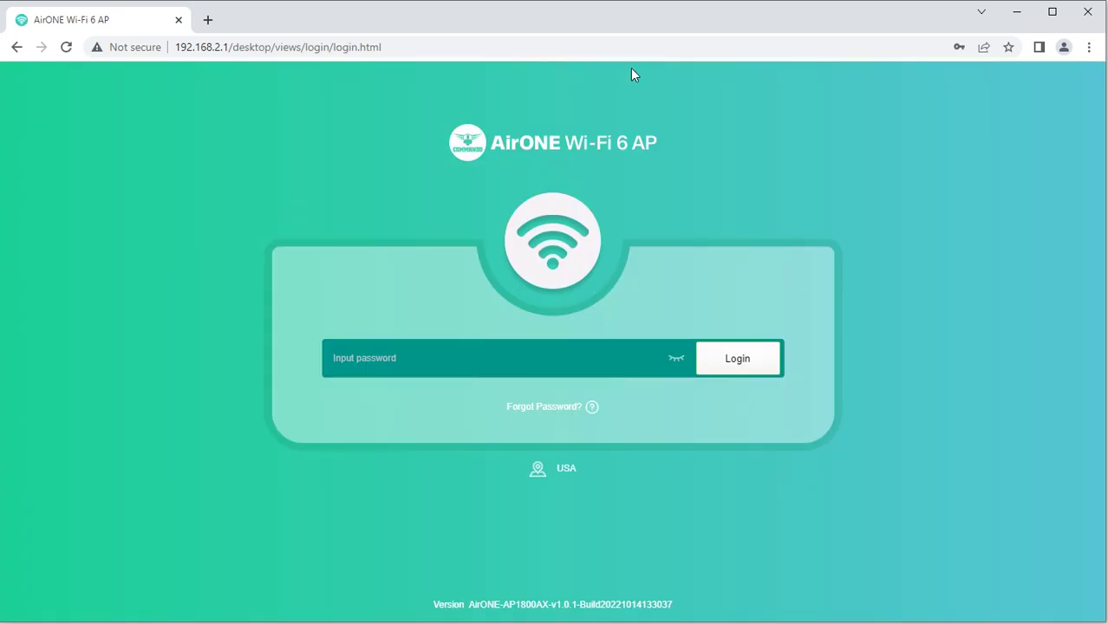
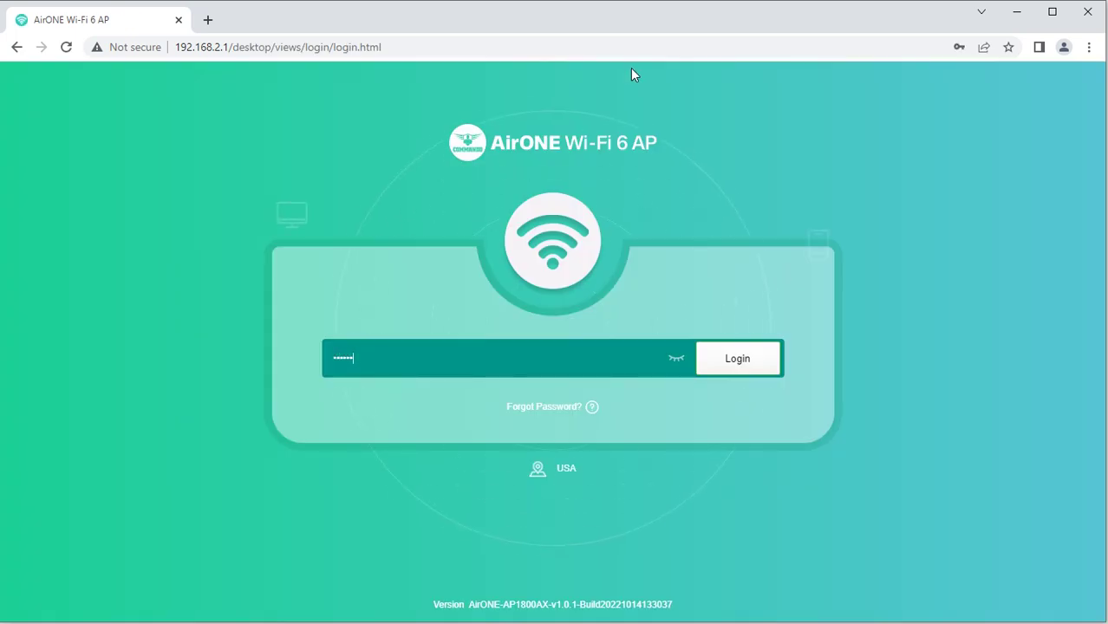
Log back in with the admin password, compare 2G and 5G status, and open the empty 2G client list
key(Return)
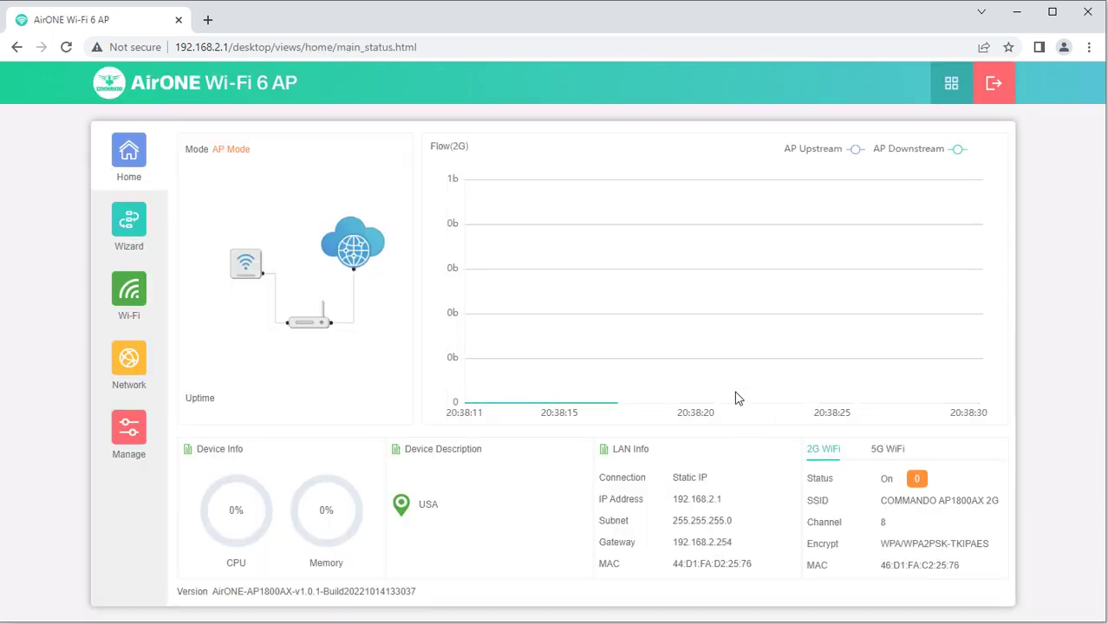
click(889, 451)
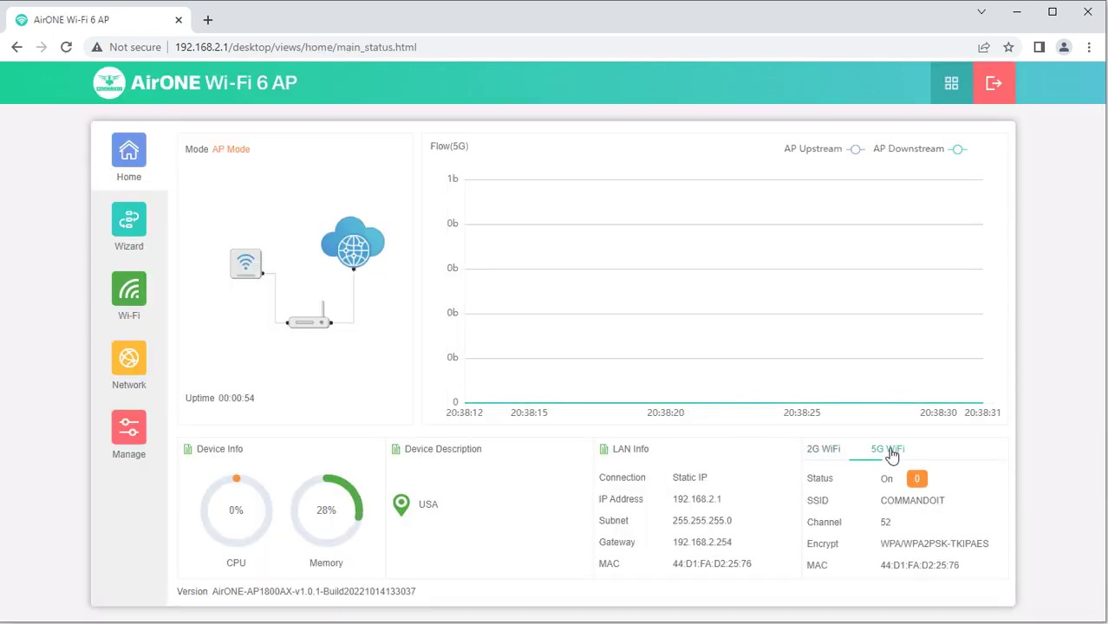
click(825, 451)
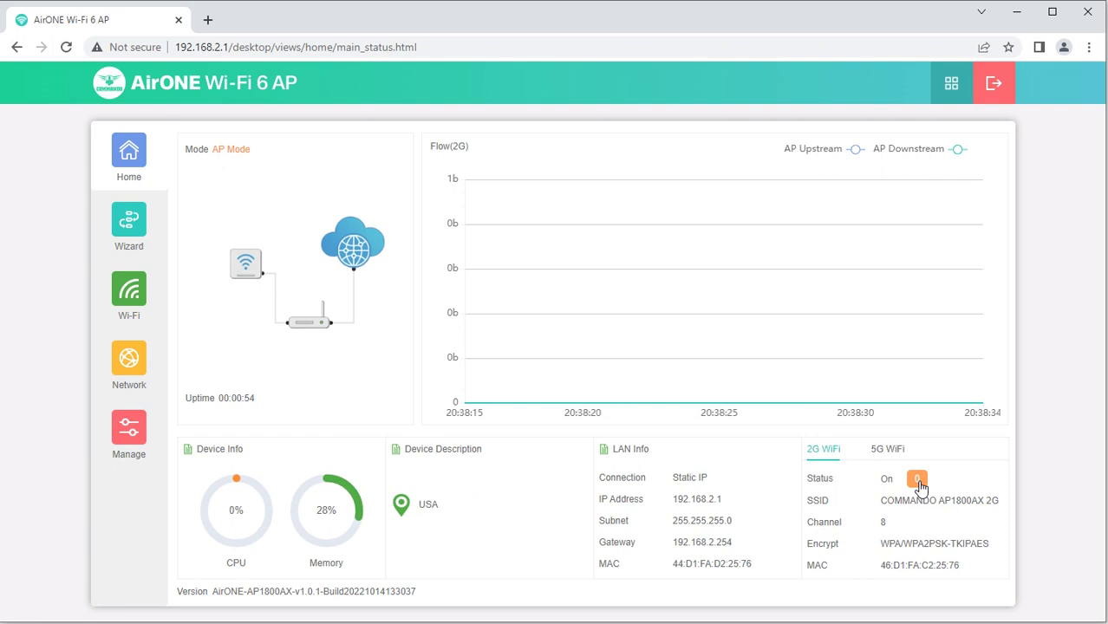
click(917, 480)
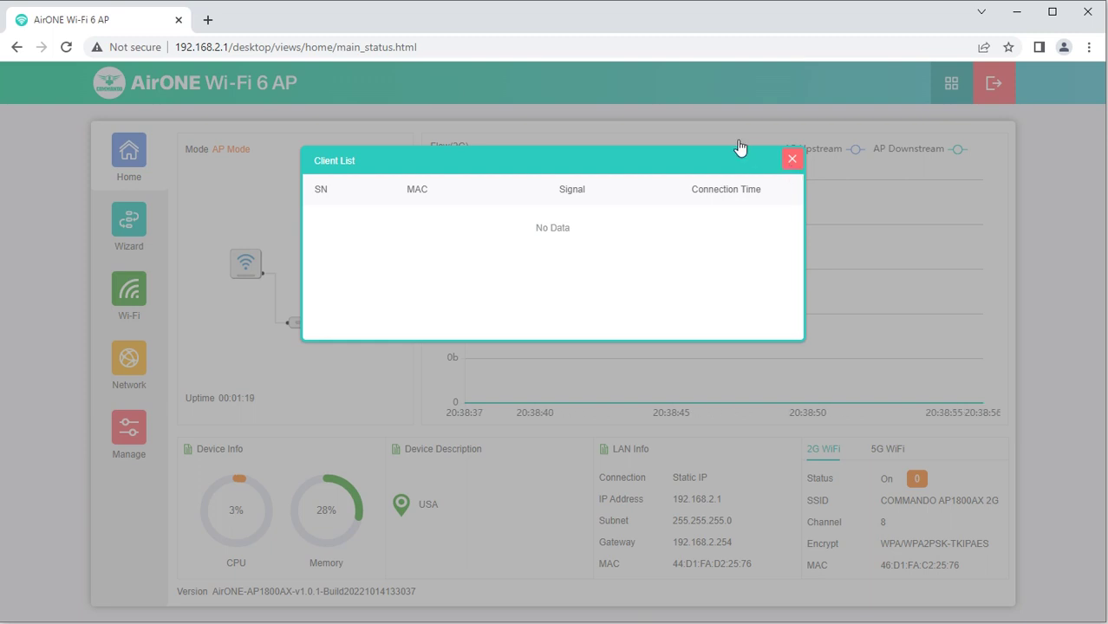
Confirm the 5G network COMMANDOIT is on channel 52 with one client, then open the Wizard mode page
click(792, 162)
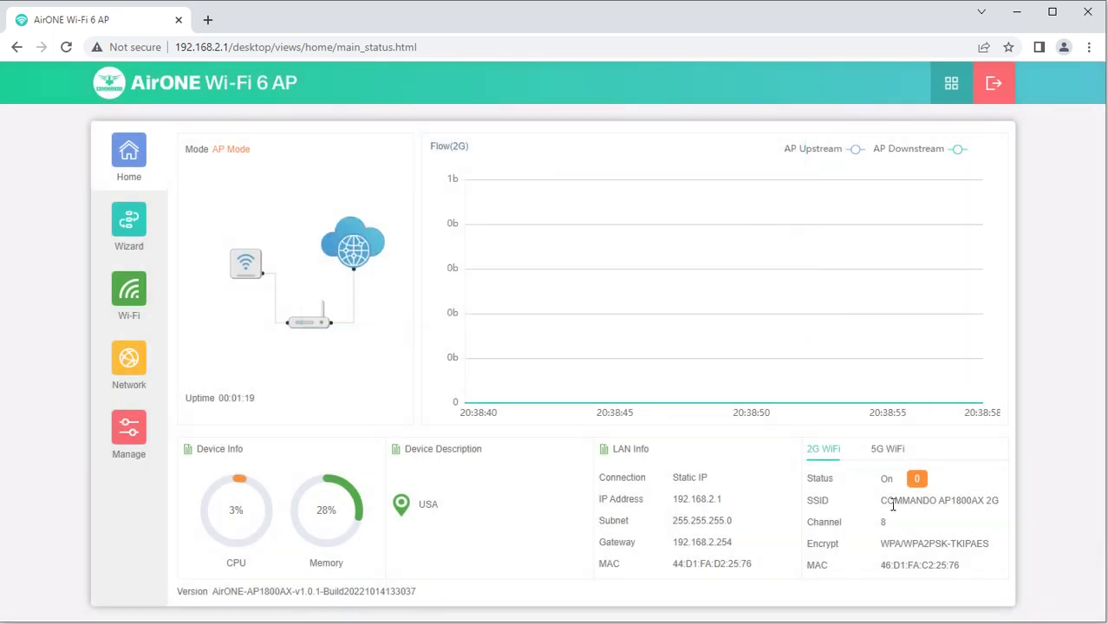
click(885, 449)
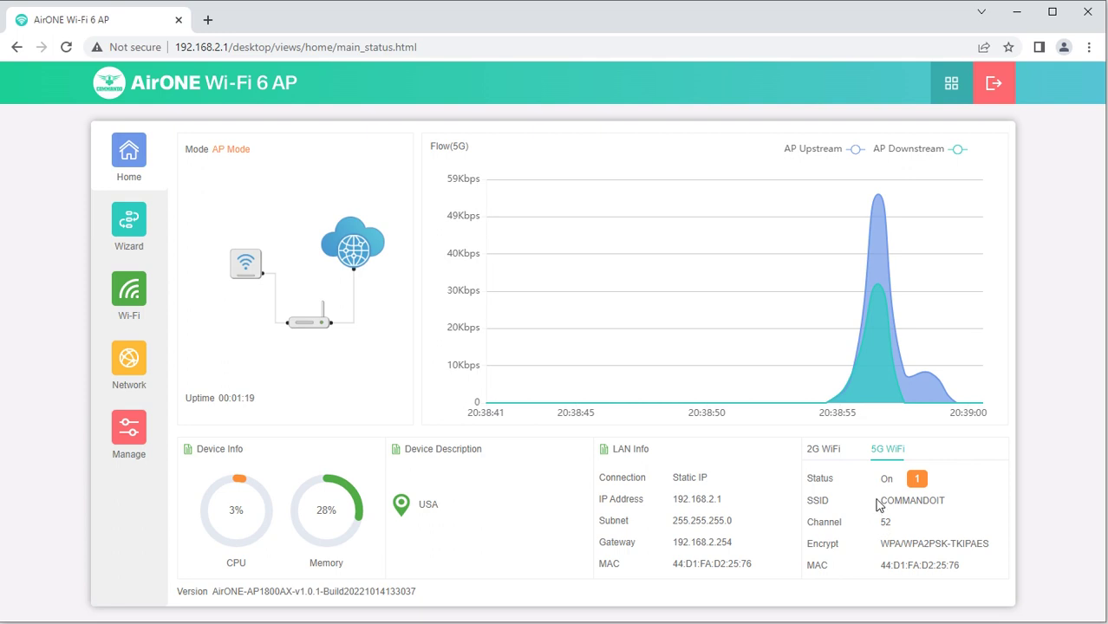
drag(877, 501, 946, 503)
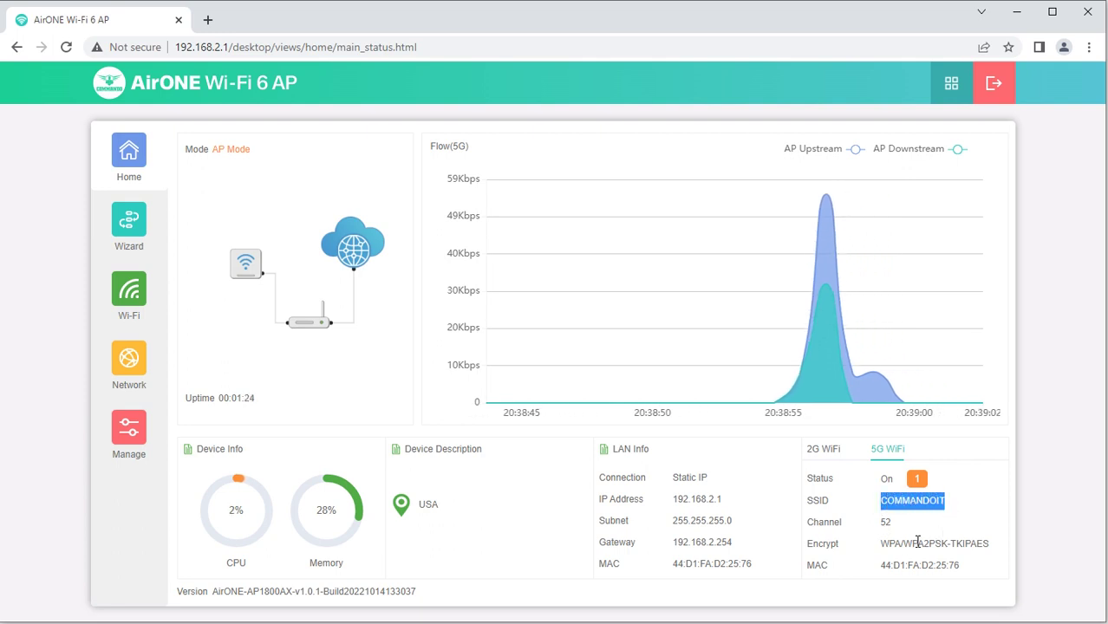
drag(874, 523, 893, 522)
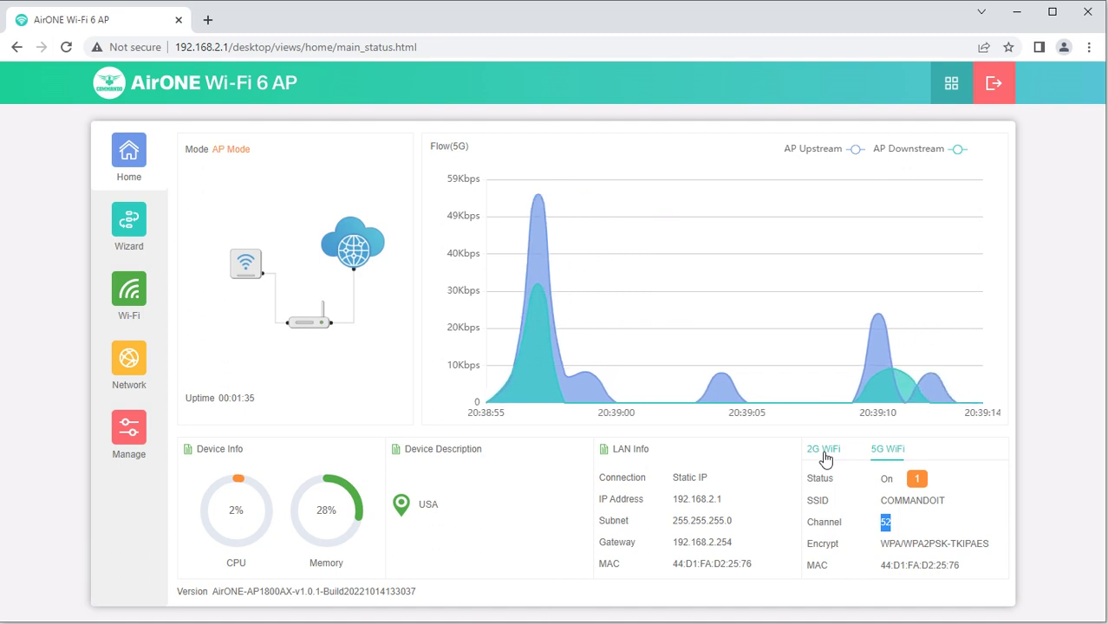
click(918, 482)
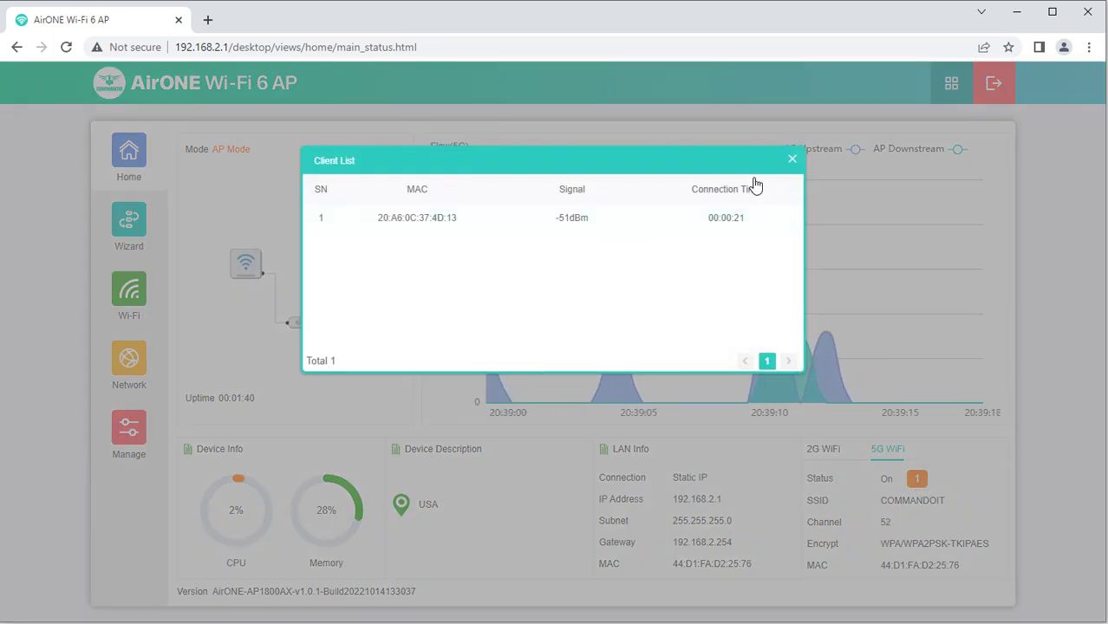
click(792, 160)
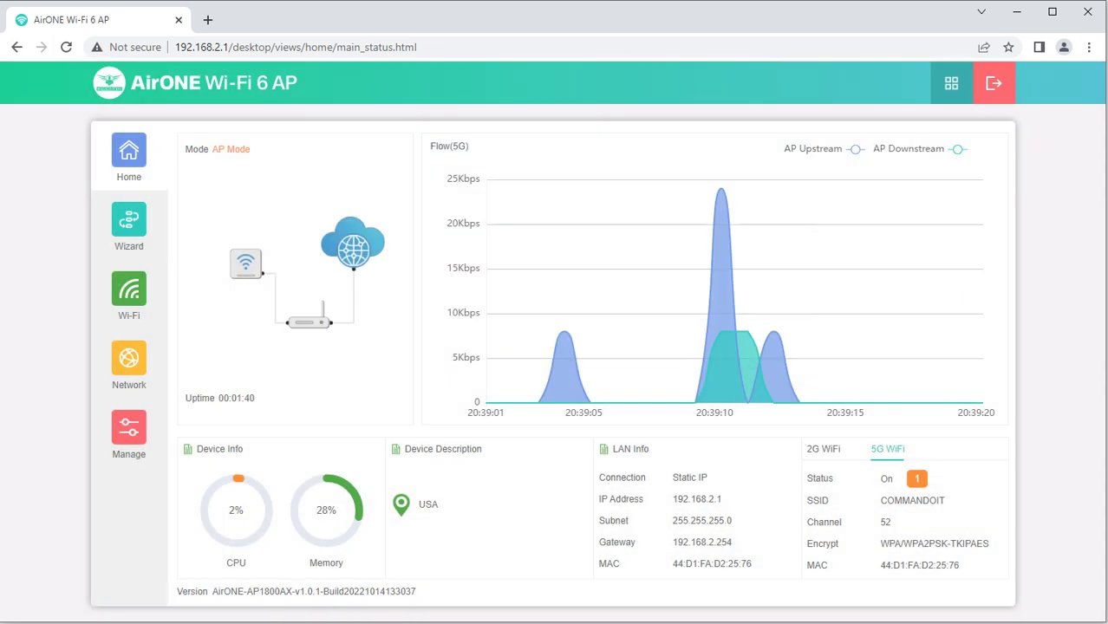
click(141, 238)
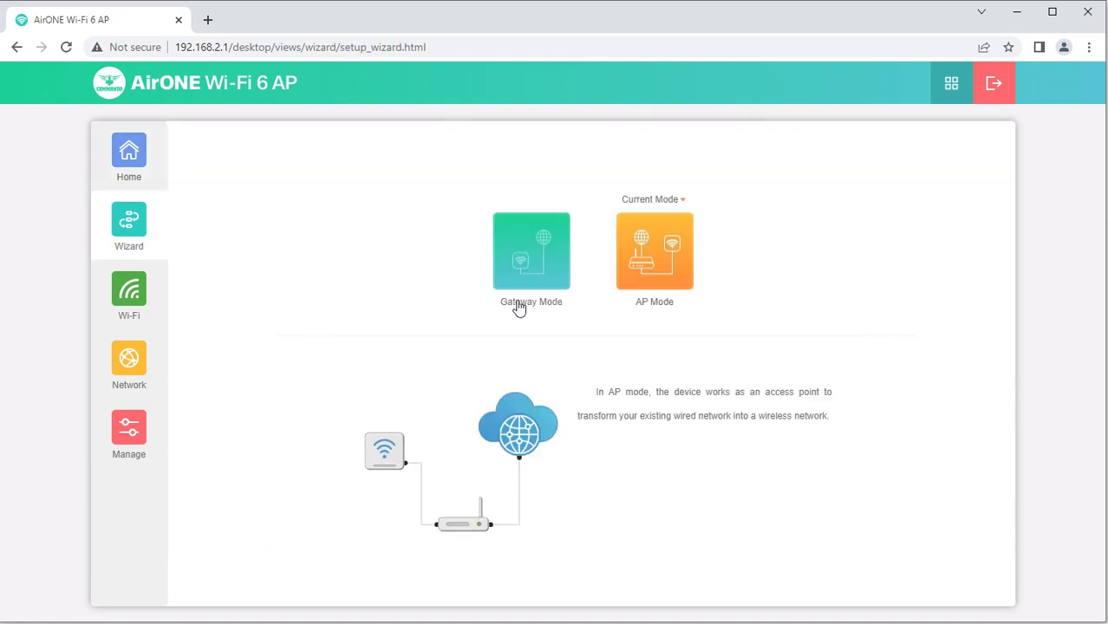
Start the Gateway Mode wizard and view the Internet Mode choices Static IP, DHCP and PPPoE
mouse_move(532, 295)
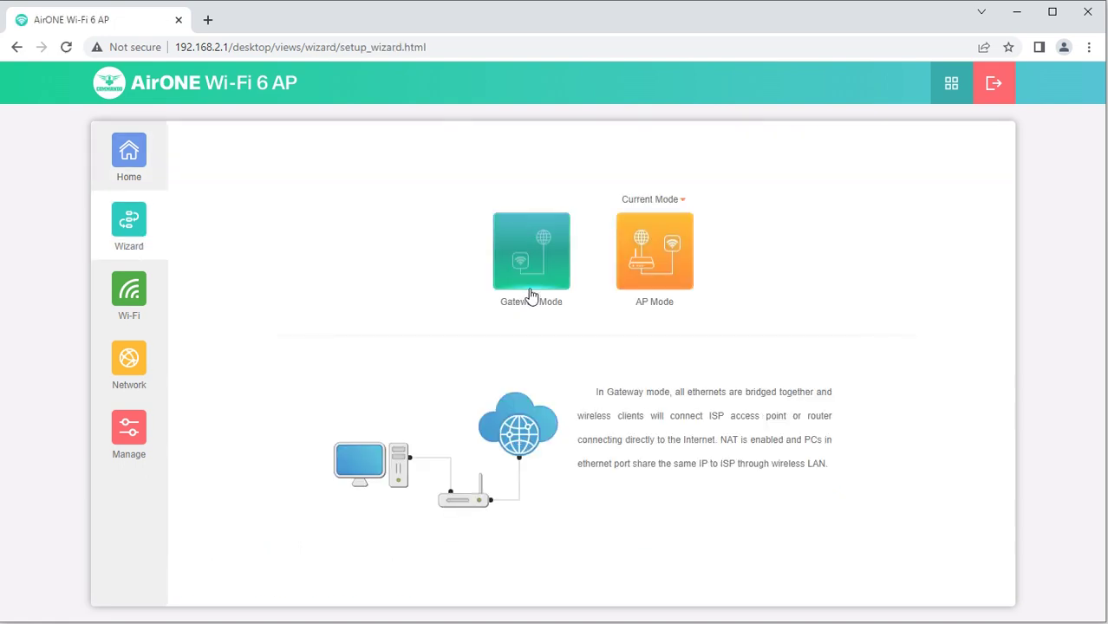
click(531, 295)
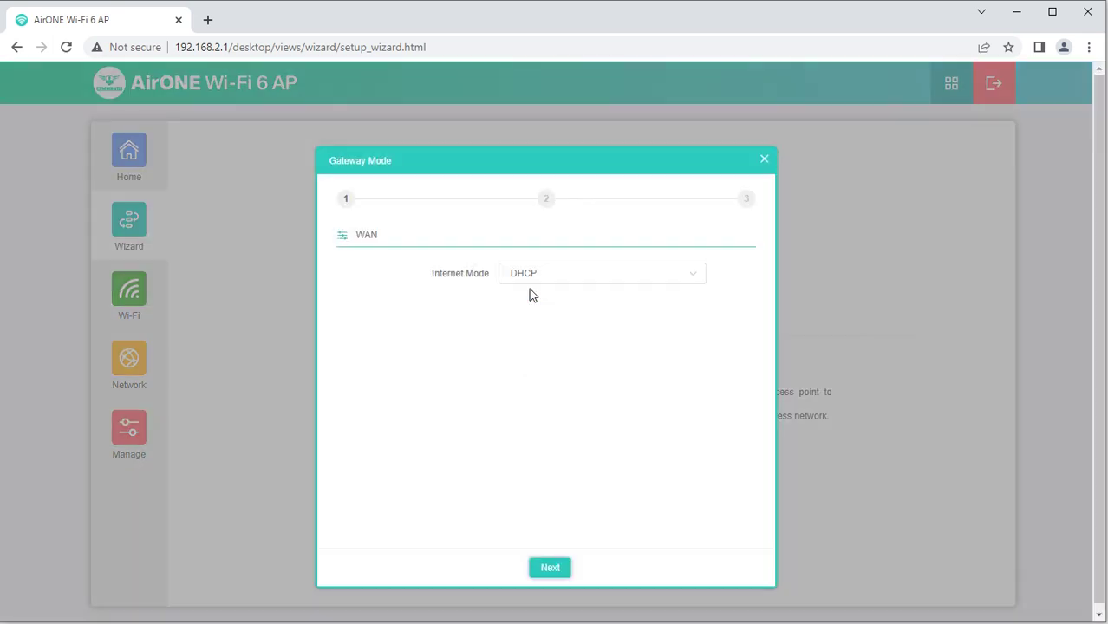
click(570, 282)
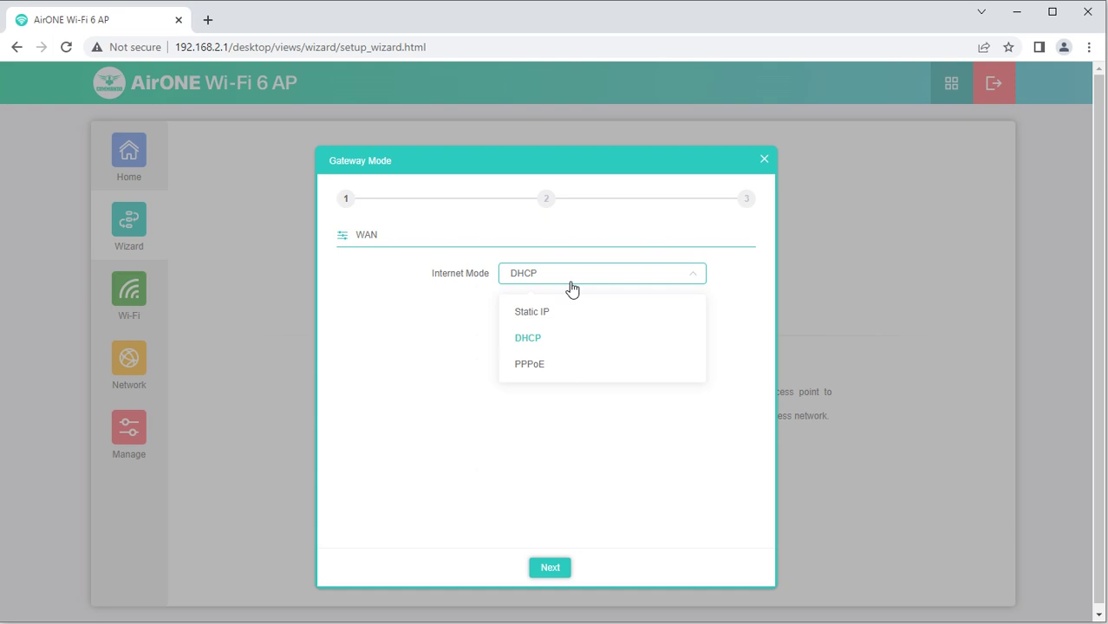
Keep DHCP on the WAN step, and set the 2G channel to 1 with WPA/WPA2PSK-TKIPAES encryption
click(571, 287)
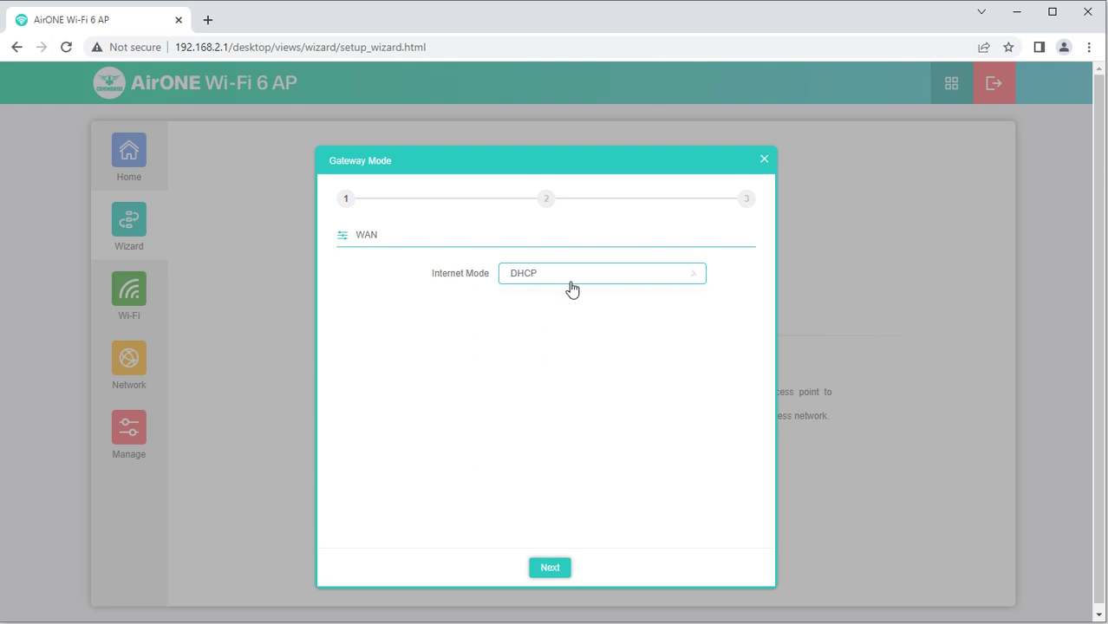
click(560, 569)
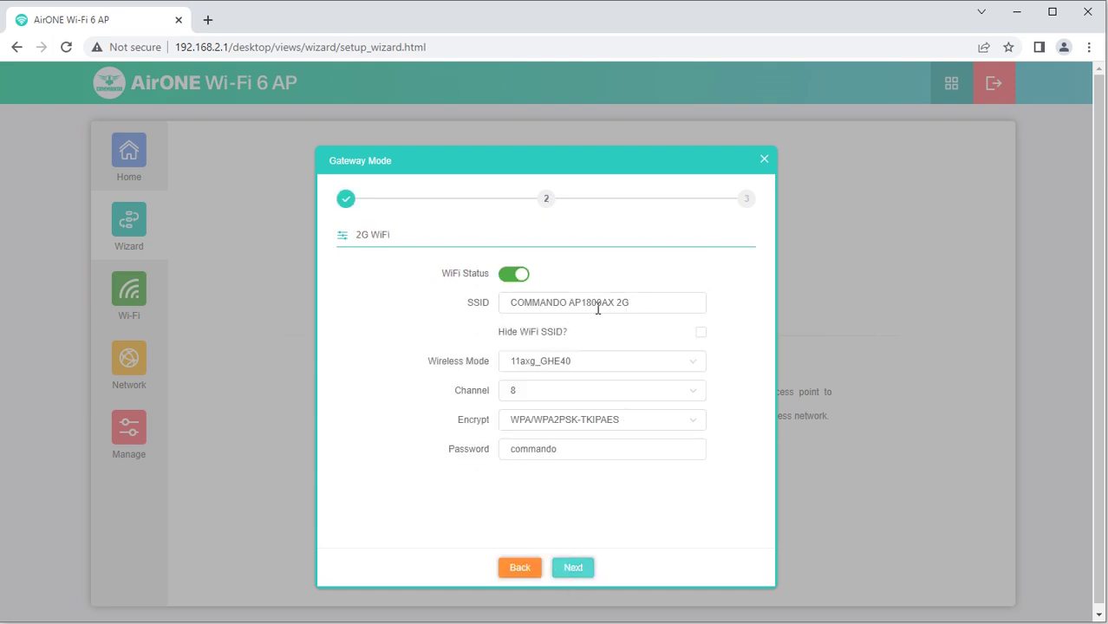
drag(598, 307, 475, 306)
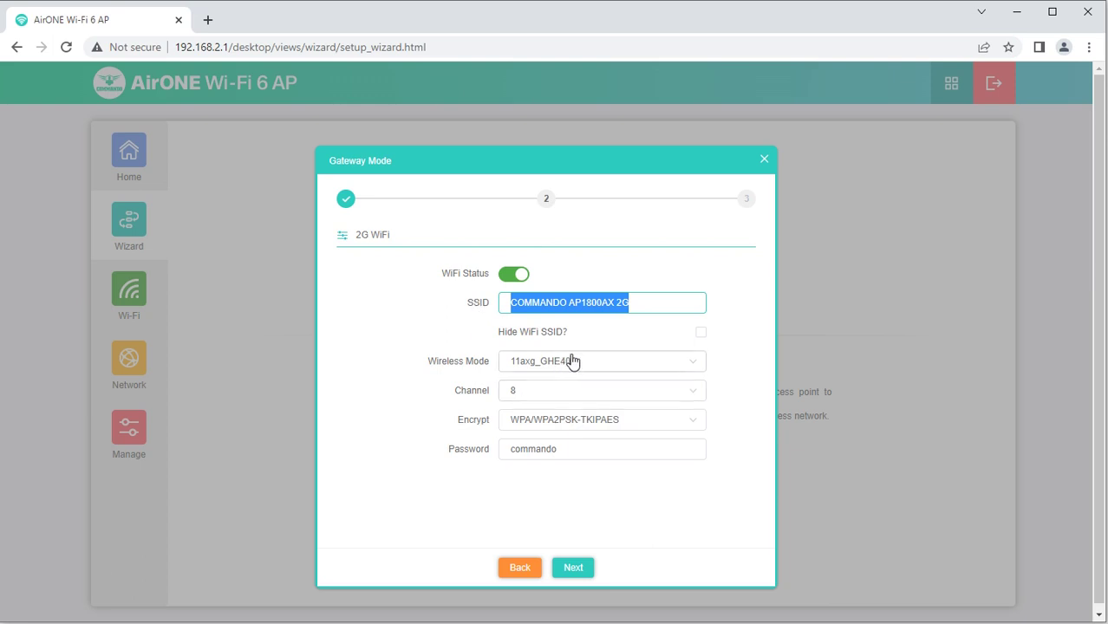
click(574, 396)
scroll(574, 399, up, 1)
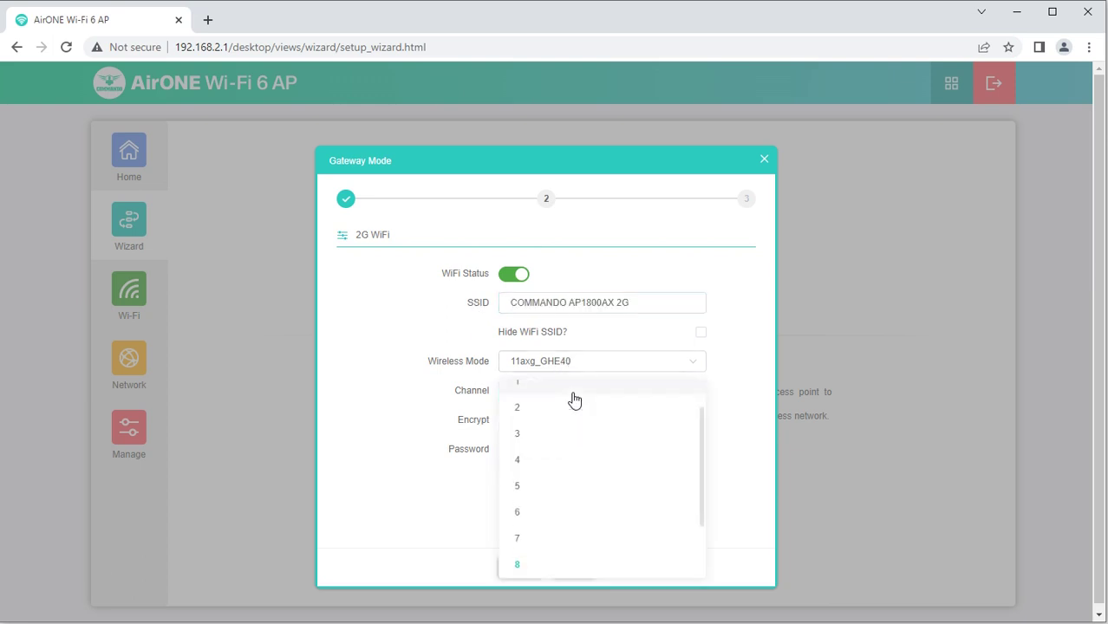
click(574, 396)
click(565, 422)
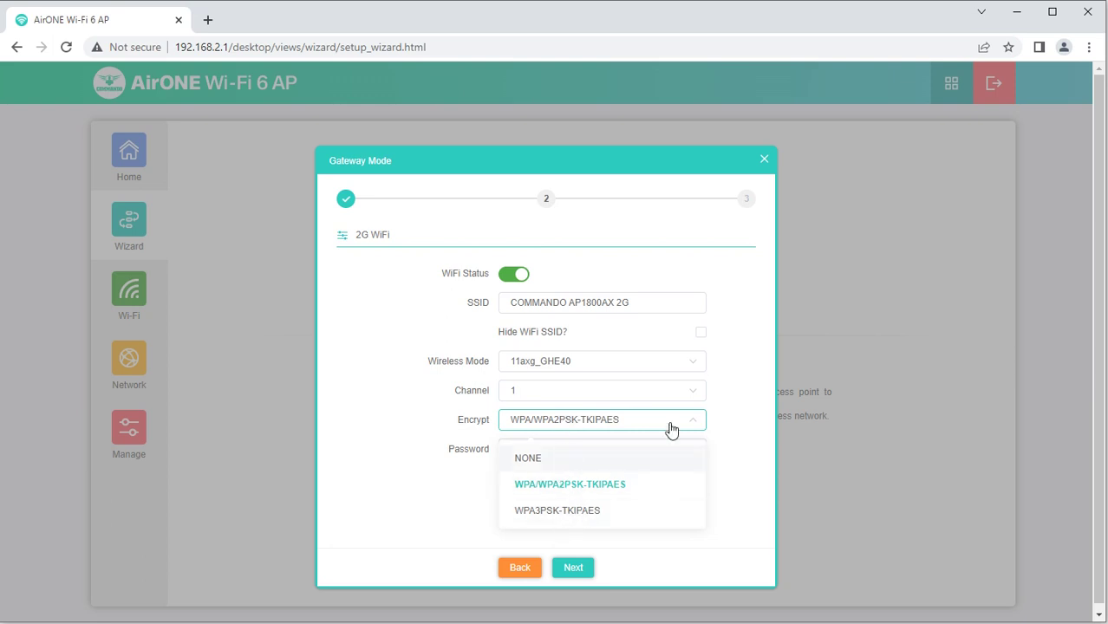
click(767, 351)
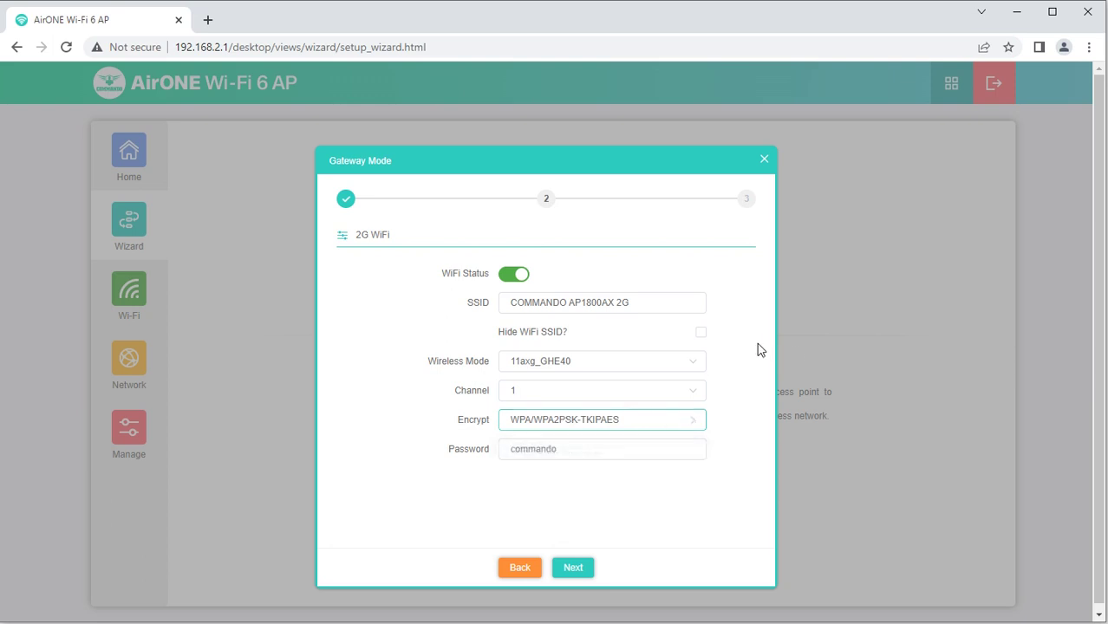
click(610, 449)
drag(610, 449, 419, 448)
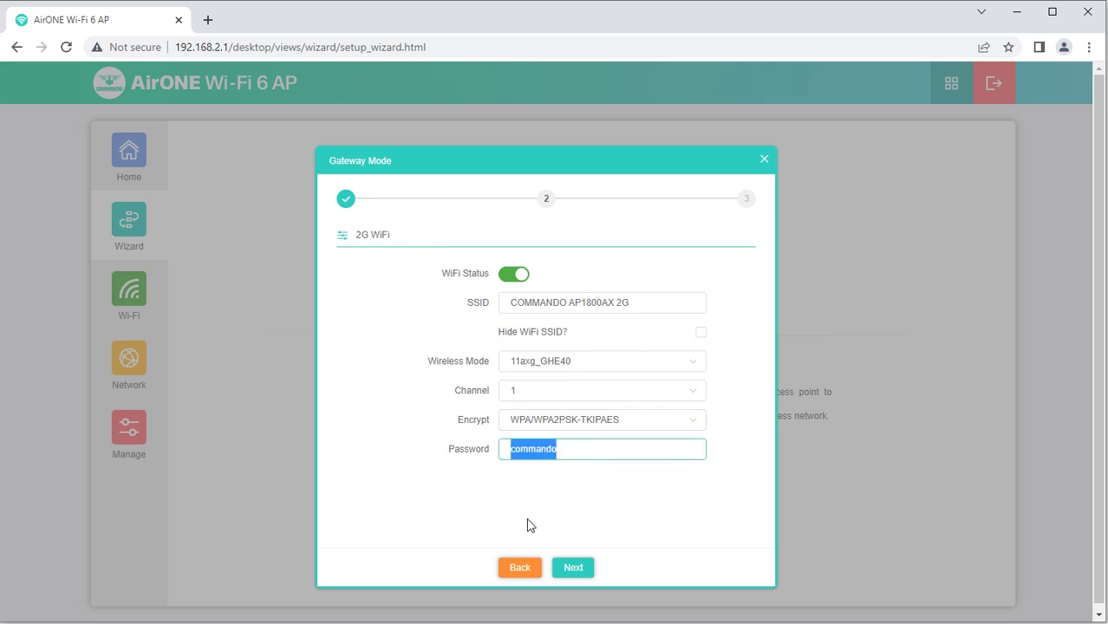
Review the 5G COMMANDOIT name and password, turn off Timed Reboot, and close the wizard unfinished
click(564, 568)
click(580, 306)
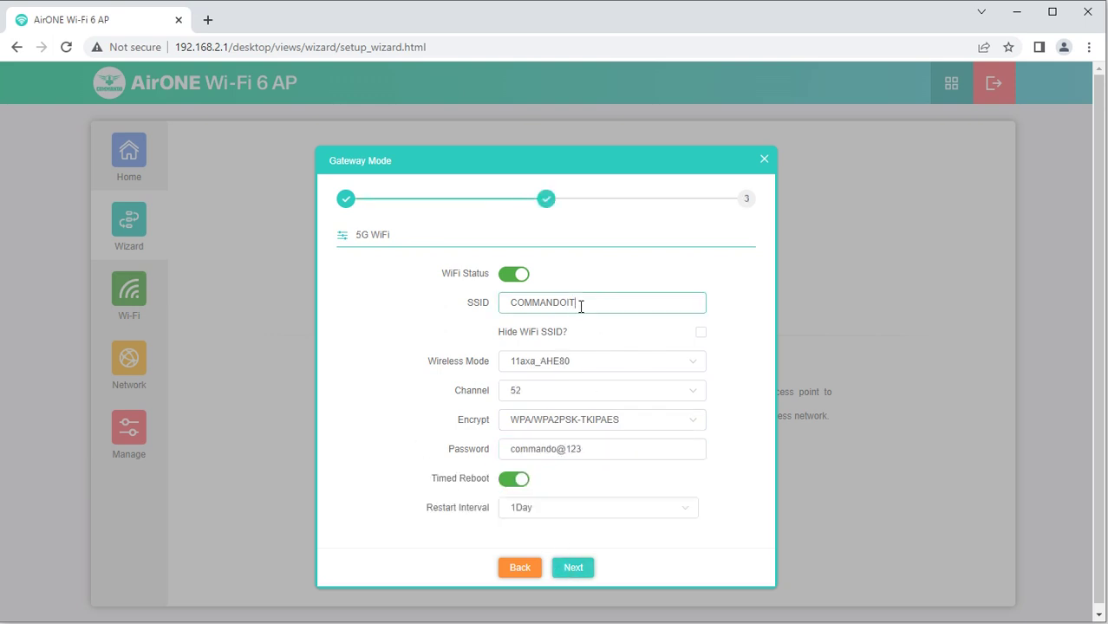
drag(580, 306, 489, 309)
click(581, 451)
drag(581, 450, 490, 453)
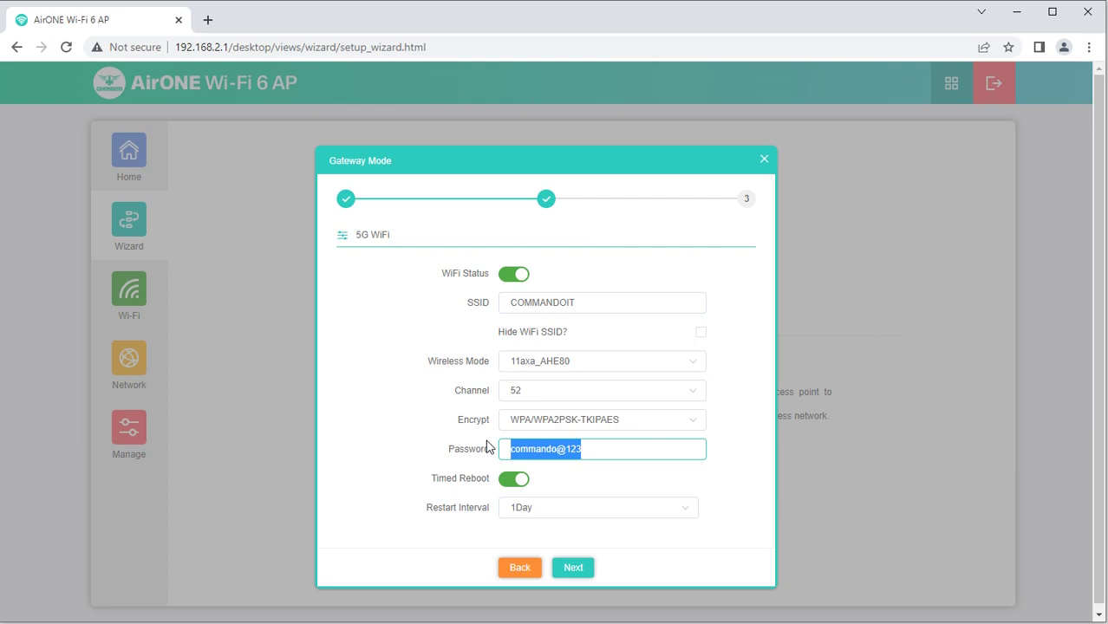
click(510, 484)
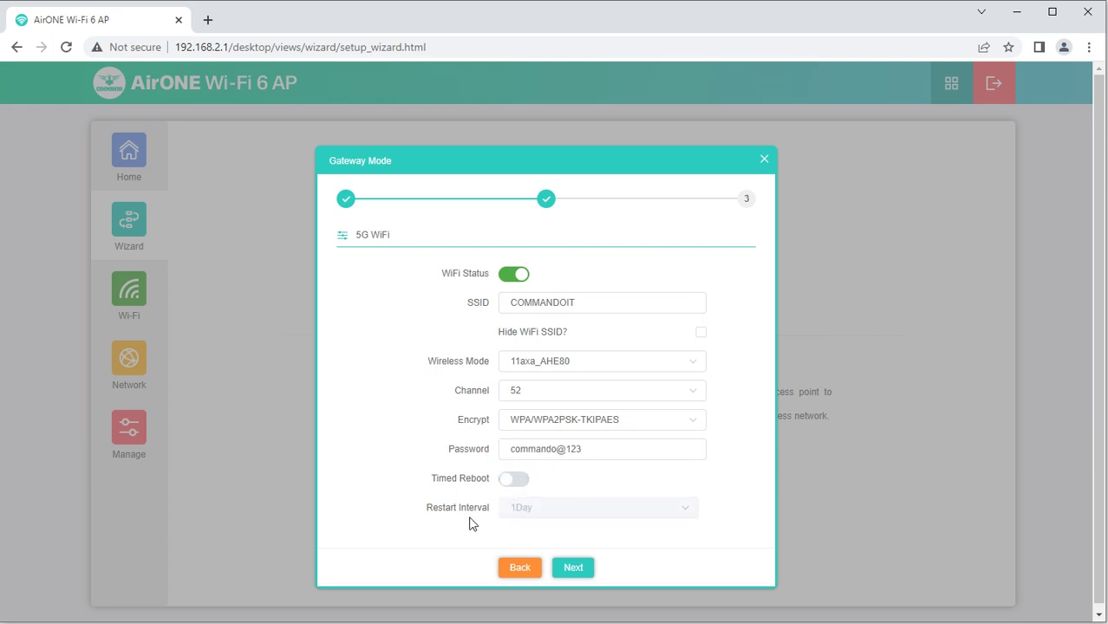
click(764, 159)
click(127, 300)
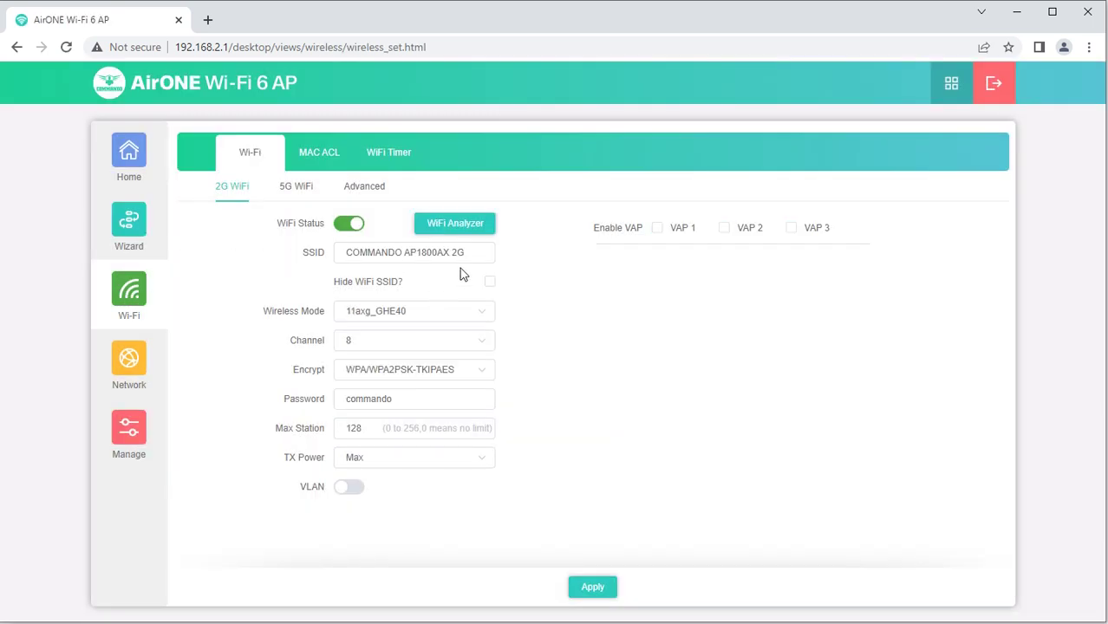
Run the 2G WiFi Analyzer to see which 2.4 GHz channels nearby networks use
click(473, 224)
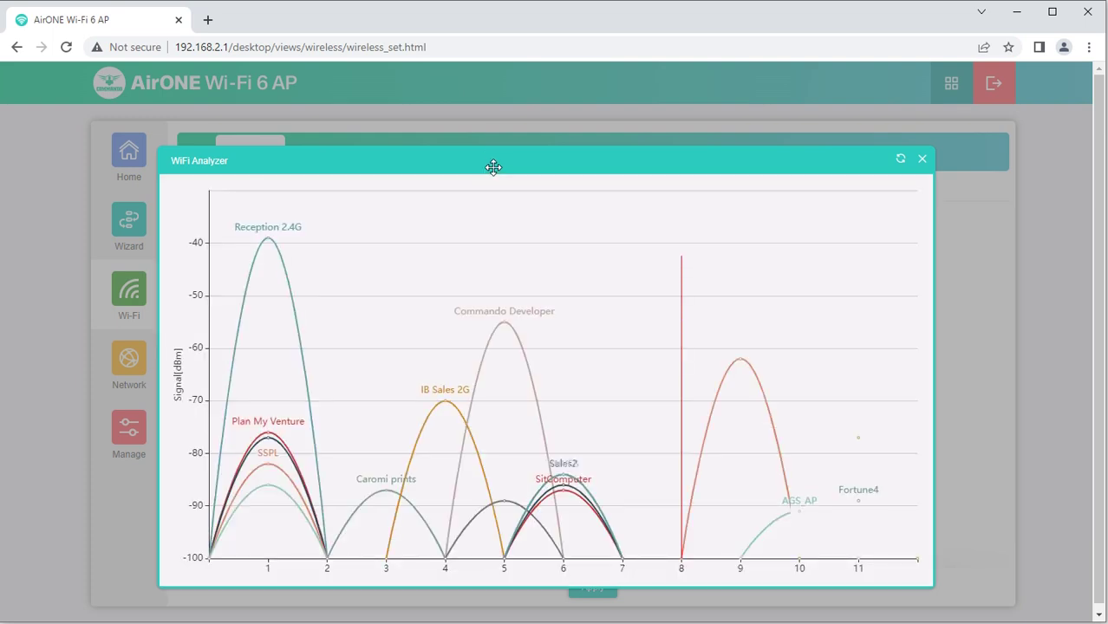
drag(493, 168, 645, 163)
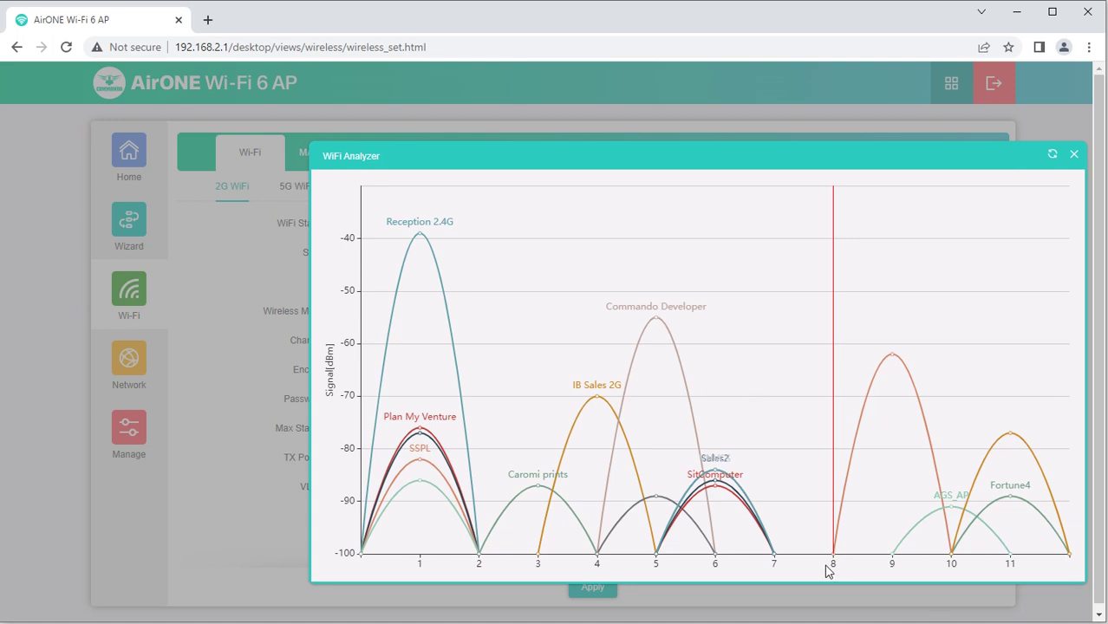
drag(773, 167, 784, 142)
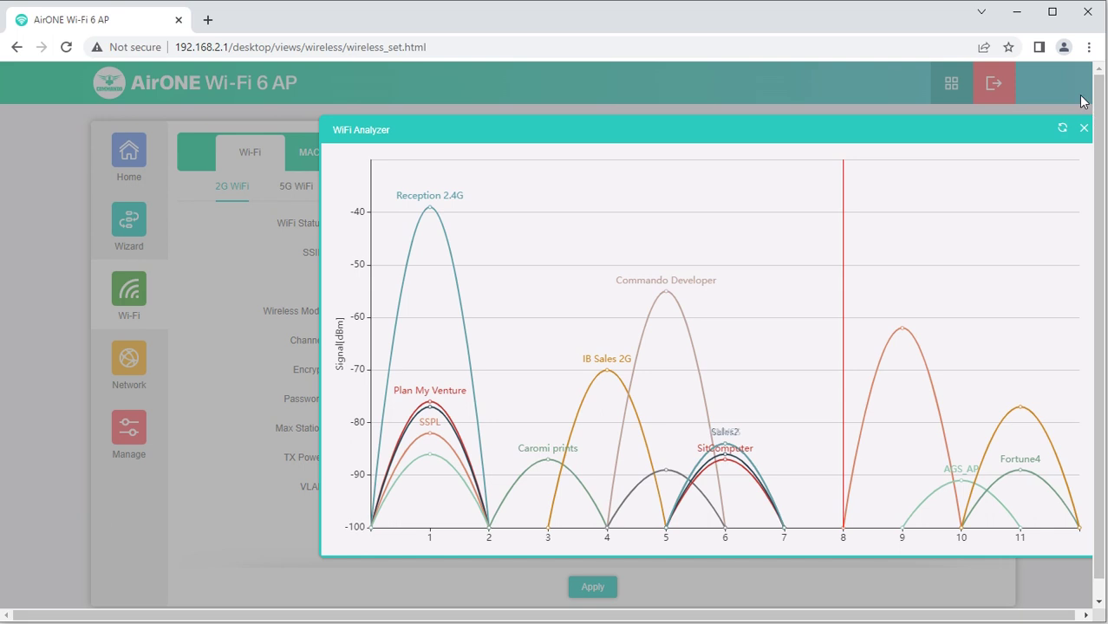
click(1083, 128)
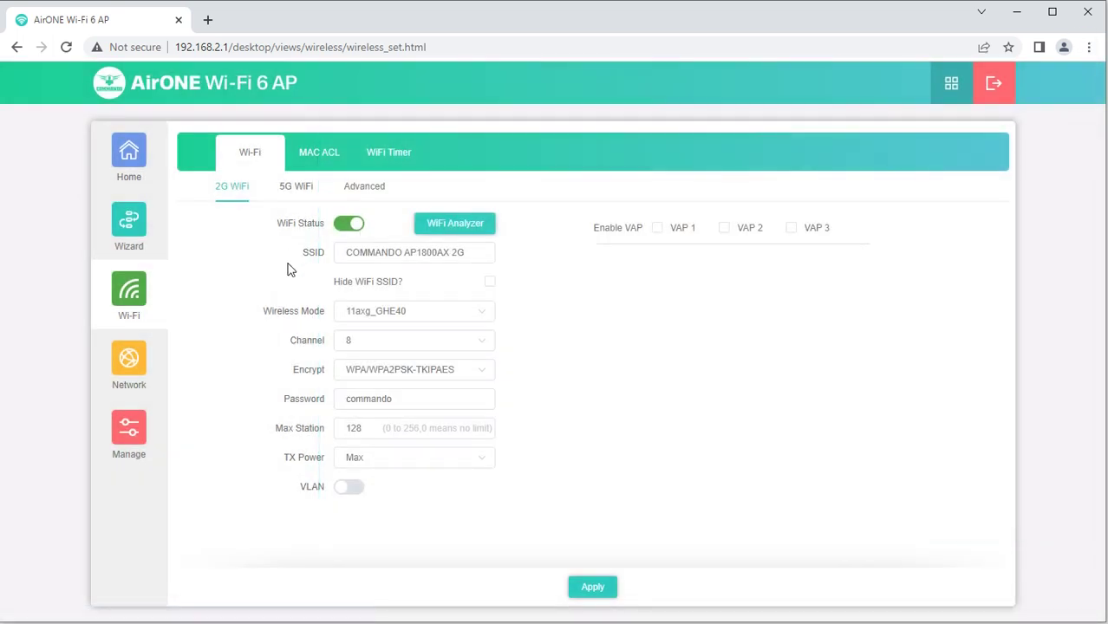
On the 5G tab, run the WiFi Analyzer to view 5 GHz channel occupancy
click(287, 186)
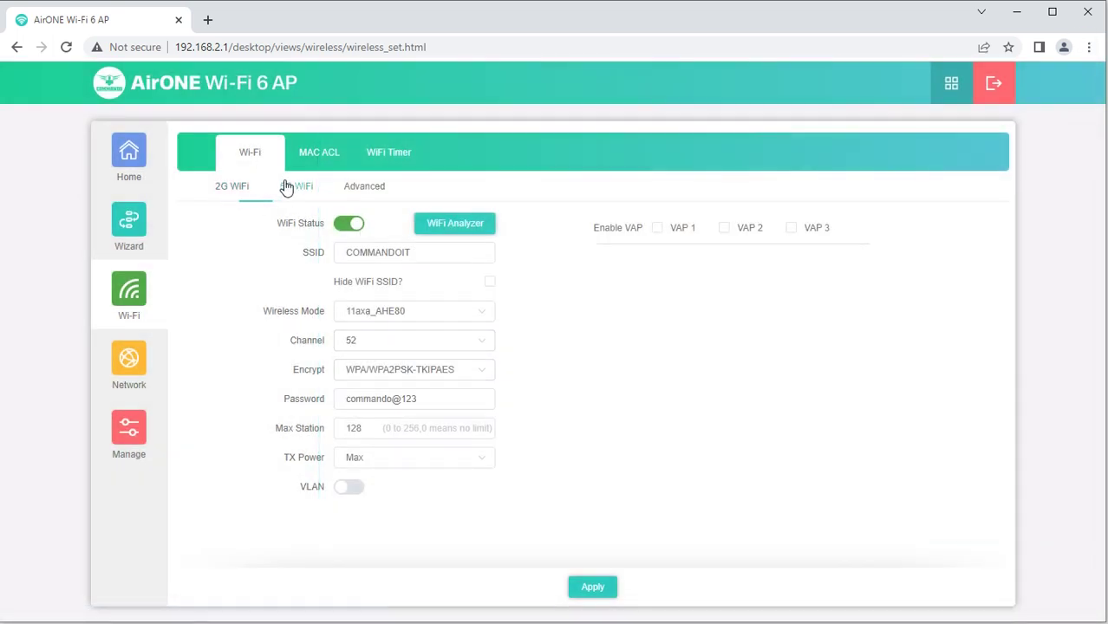
click(474, 225)
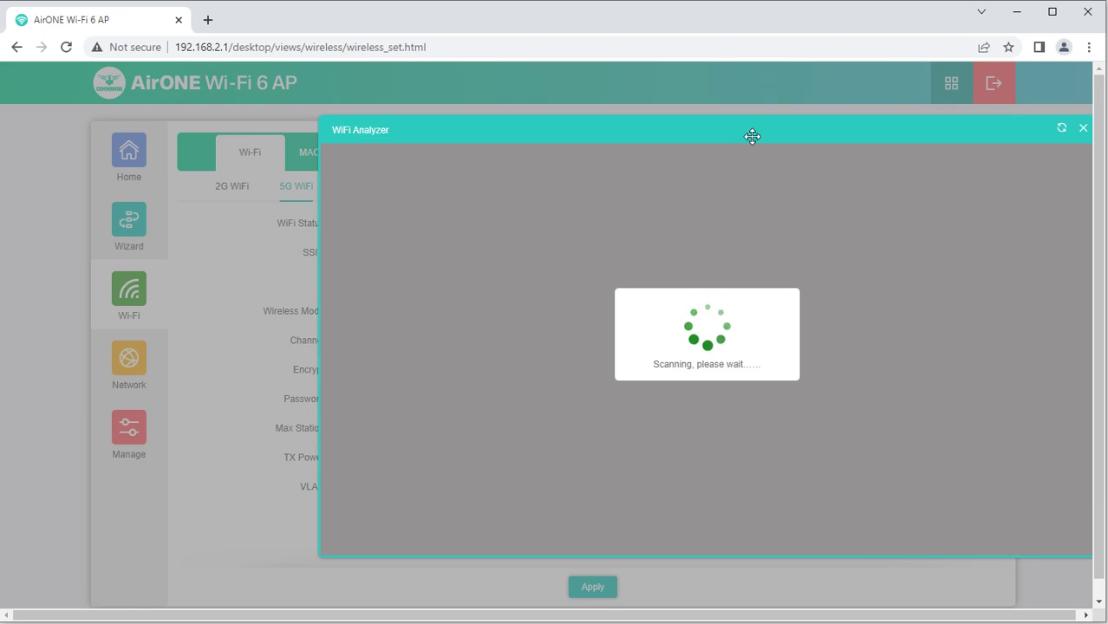
drag(751, 136, 793, 144)
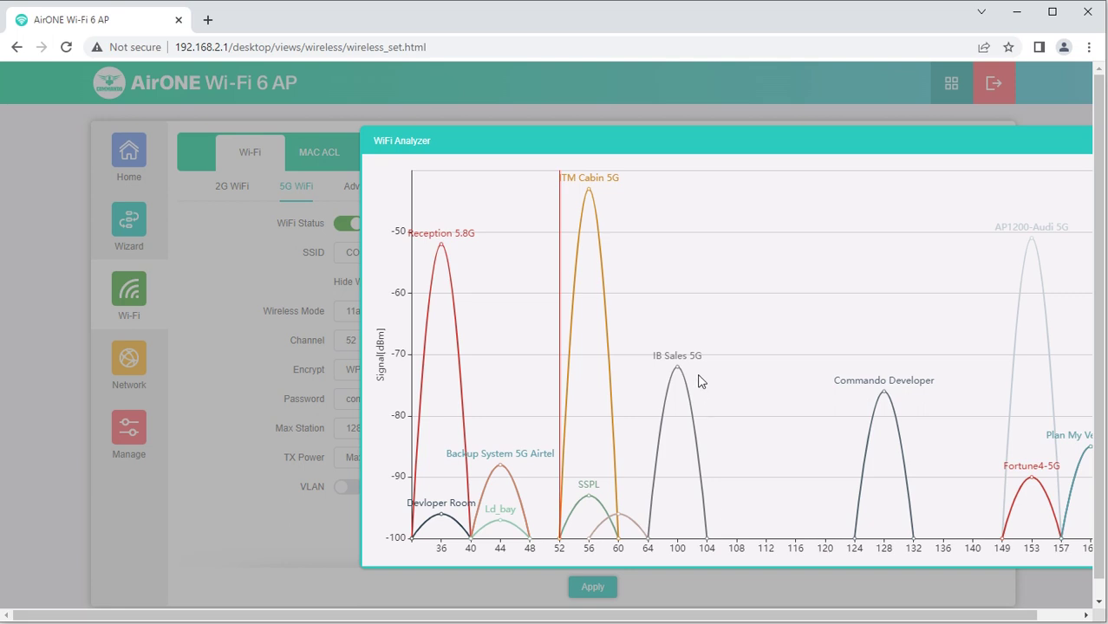
drag(990, 142, 946, 144)
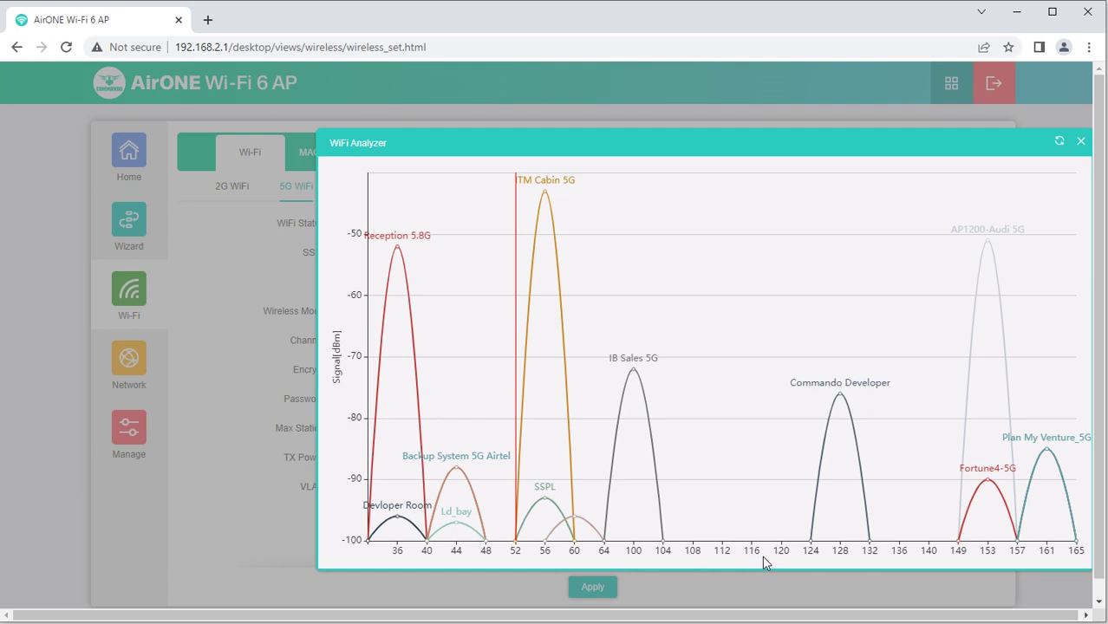
click(1079, 139)
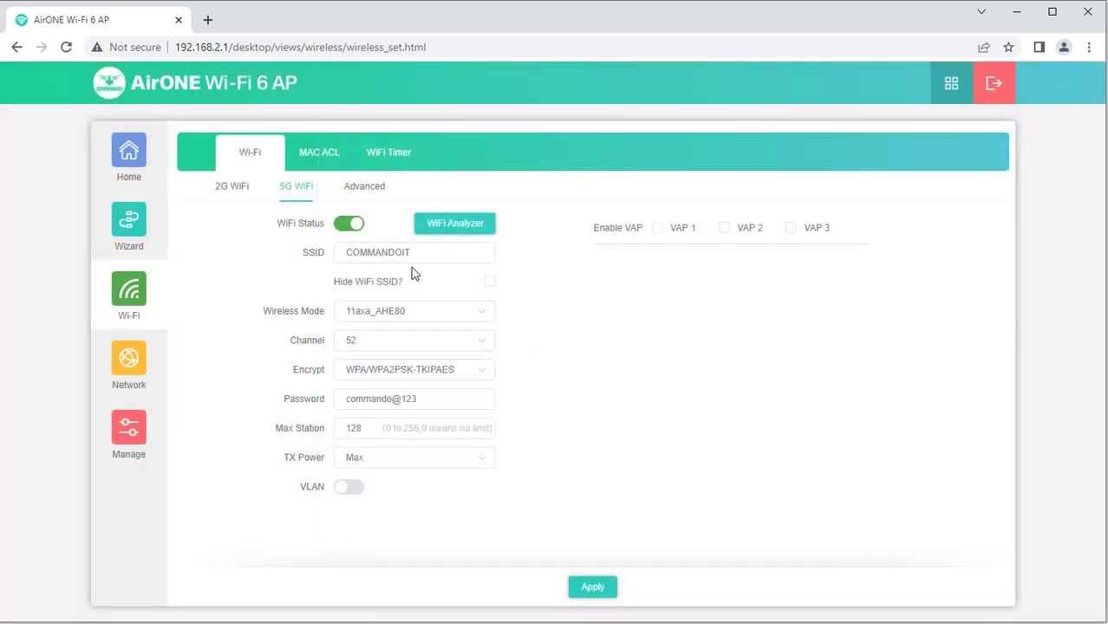
drag(425, 257, 305, 262)
click(423, 317)
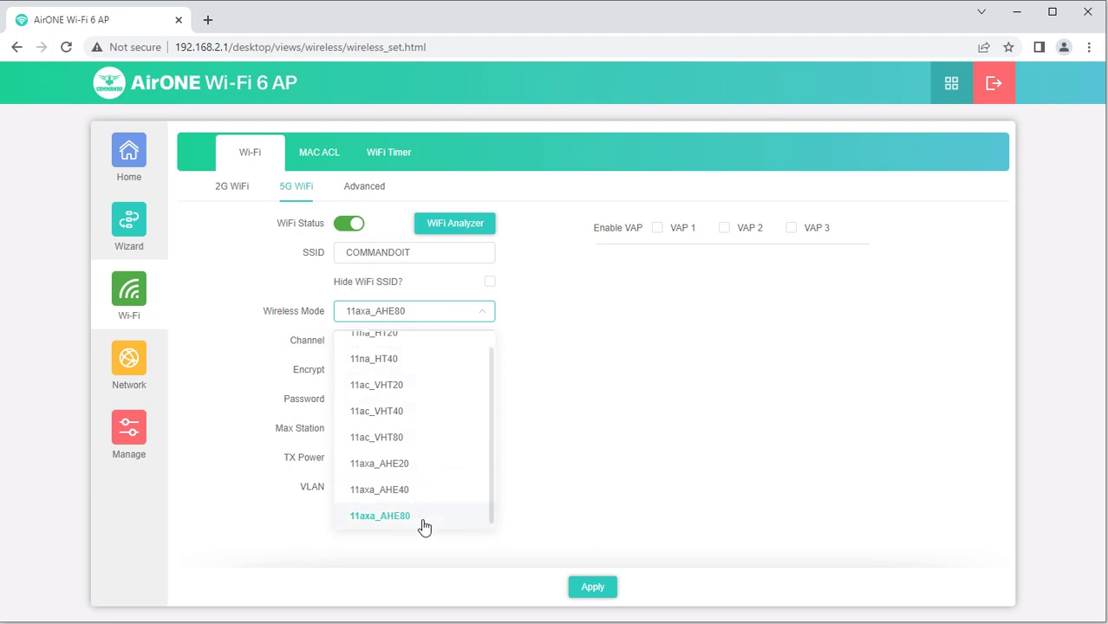
click(656, 416)
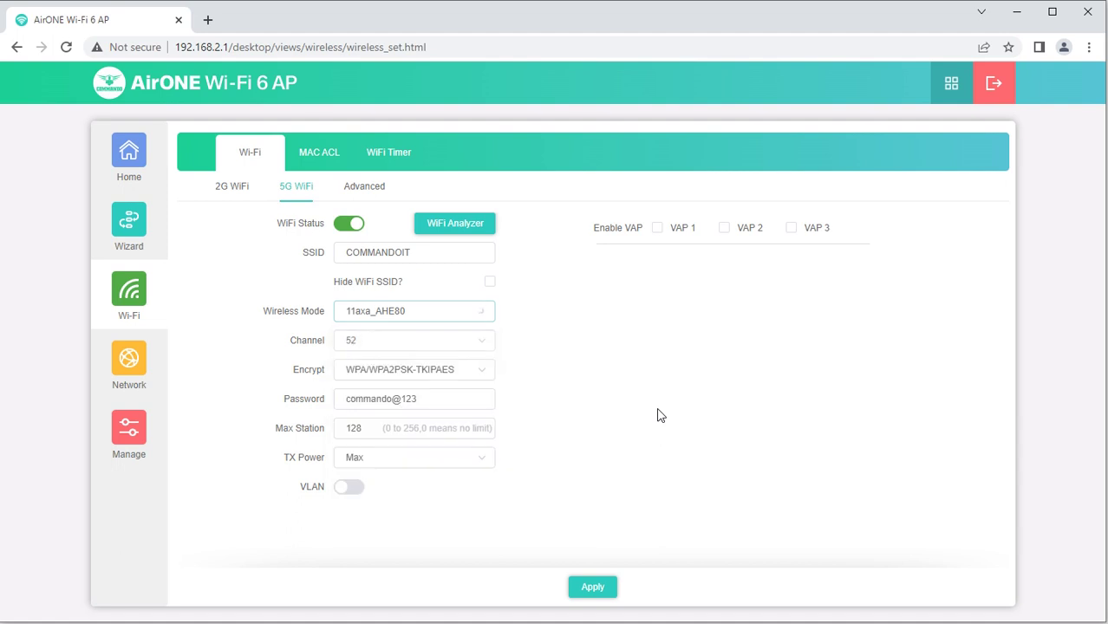
click(462, 315)
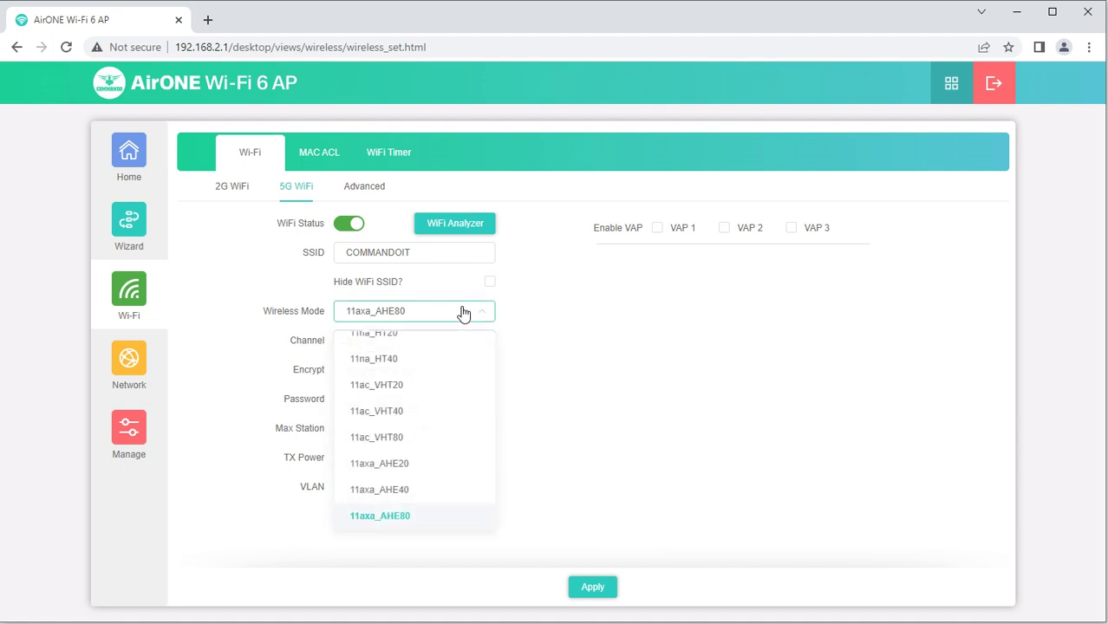
click(462, 315)
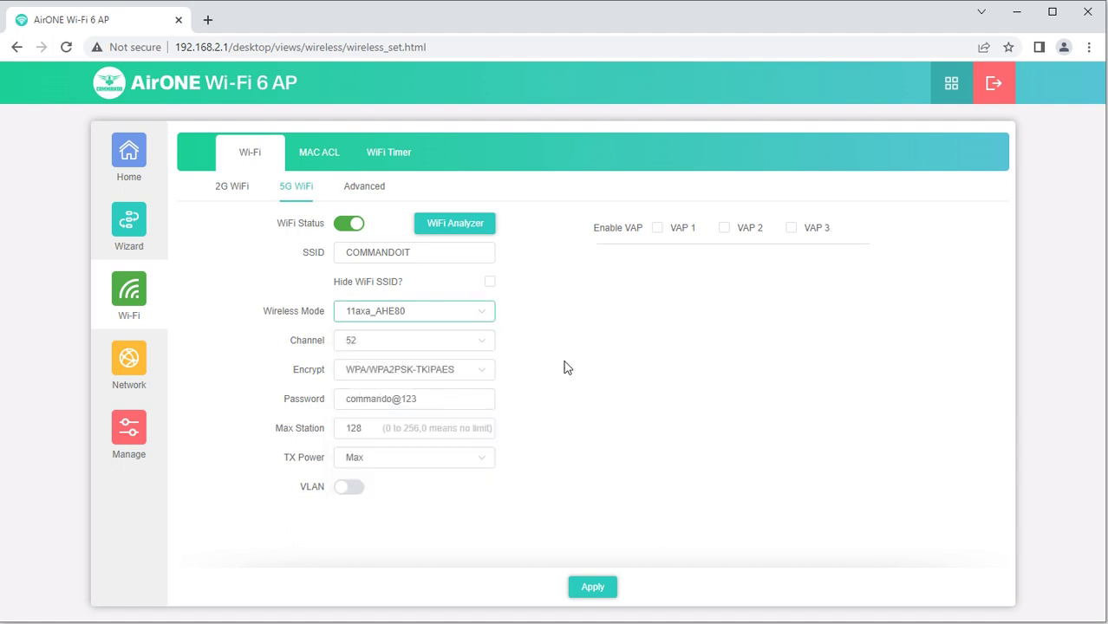
click(354, 495)
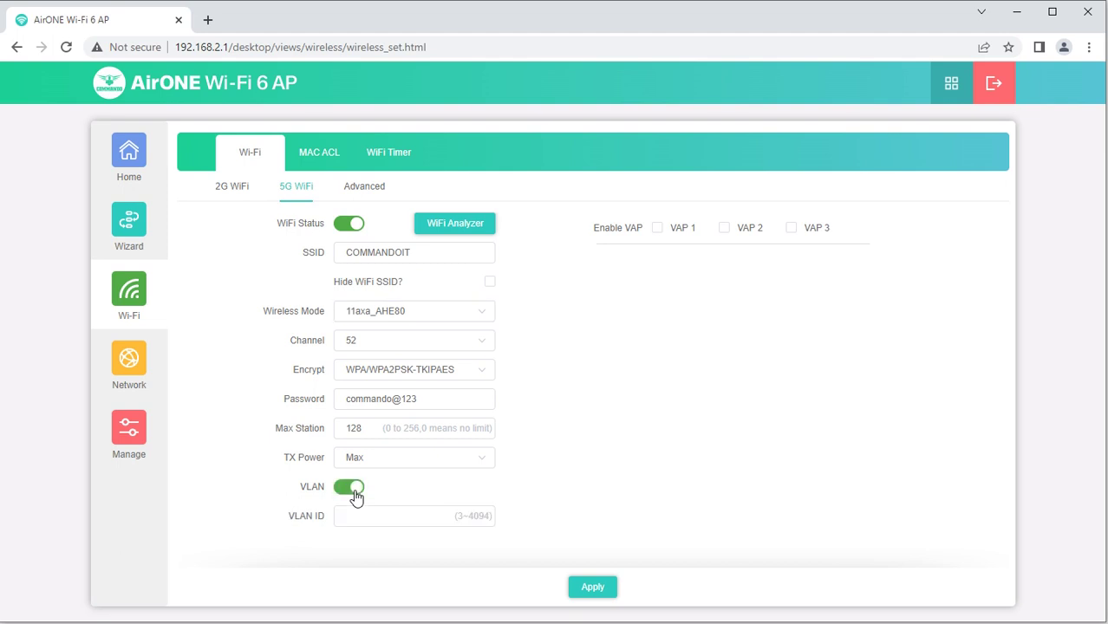
click(352, 495)
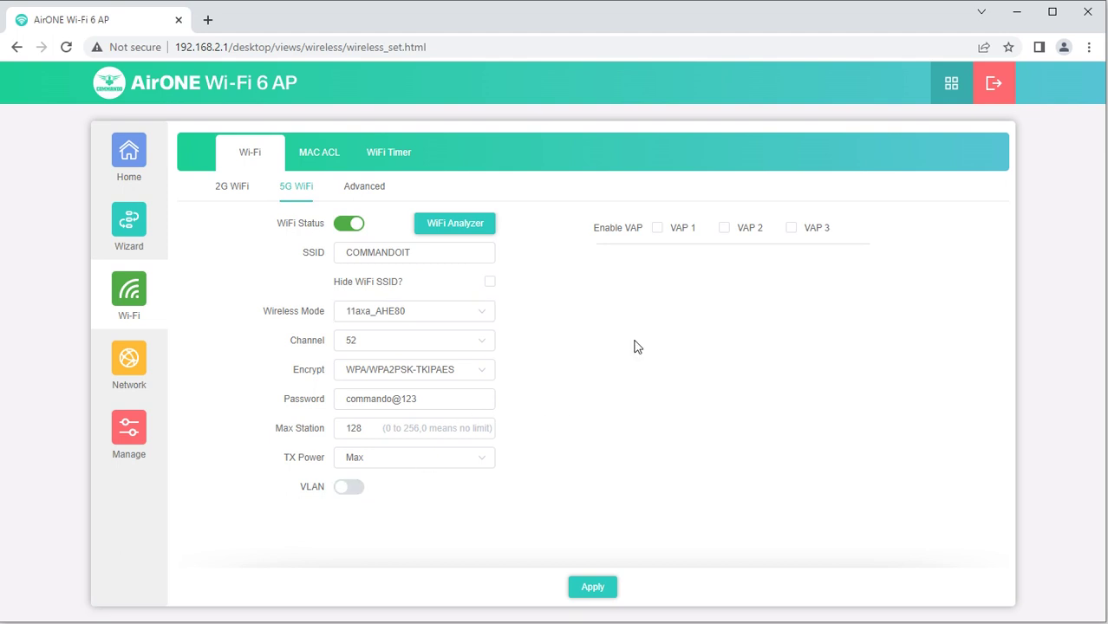
Enable VAP 1 on the 2G band with SSID COMMANDO AP1800AX 2G-1 and encryption NONE
click(659, 230)
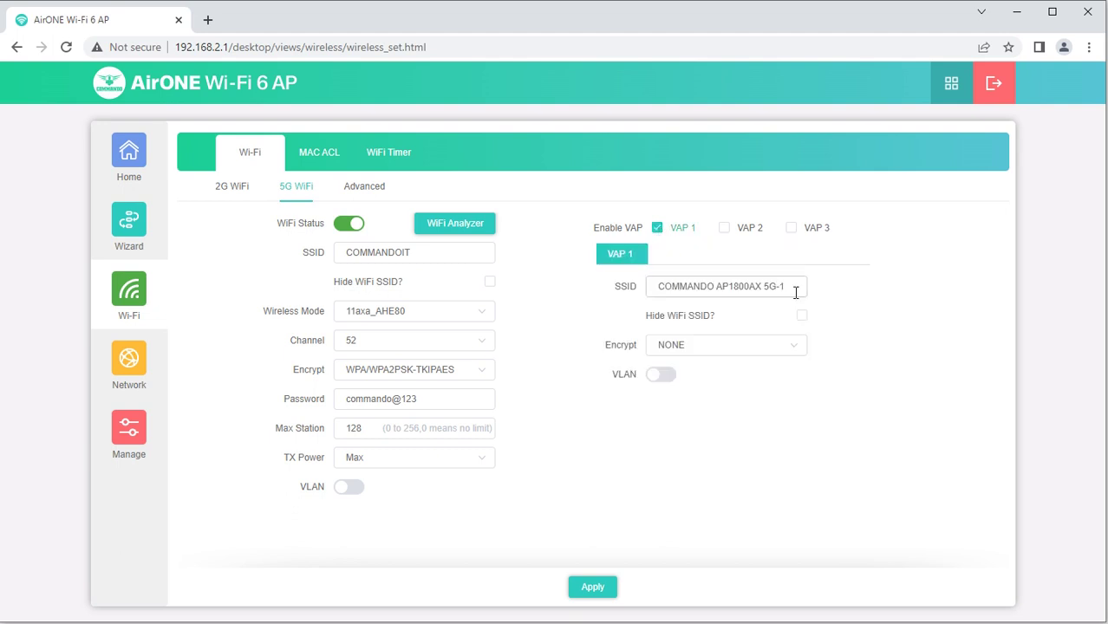
drag(793, 289, 643, 292)
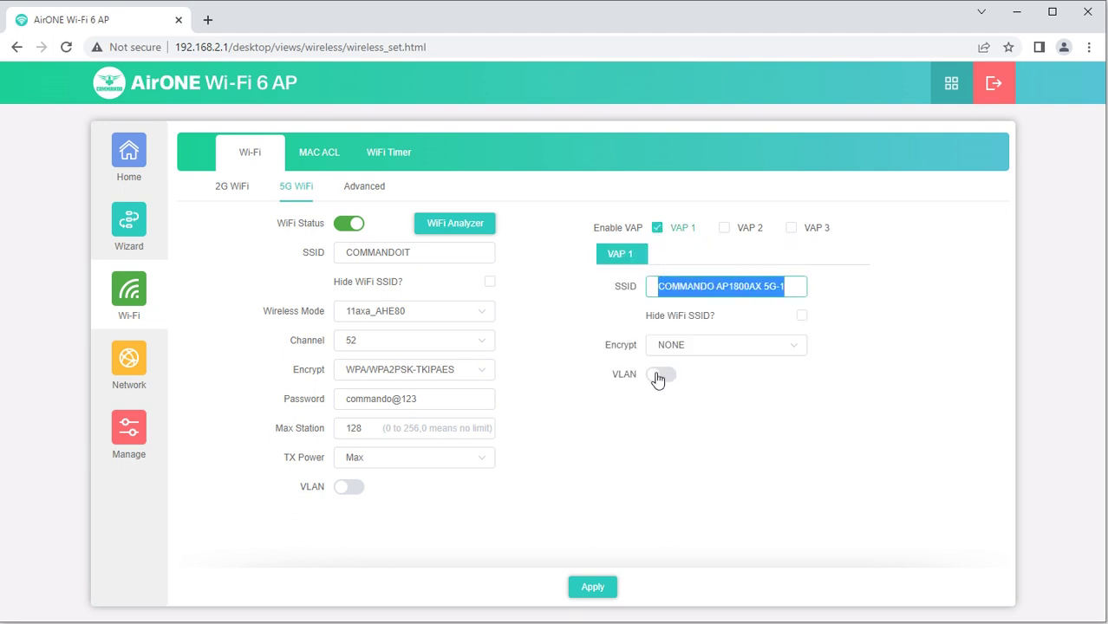
click(687, 357)
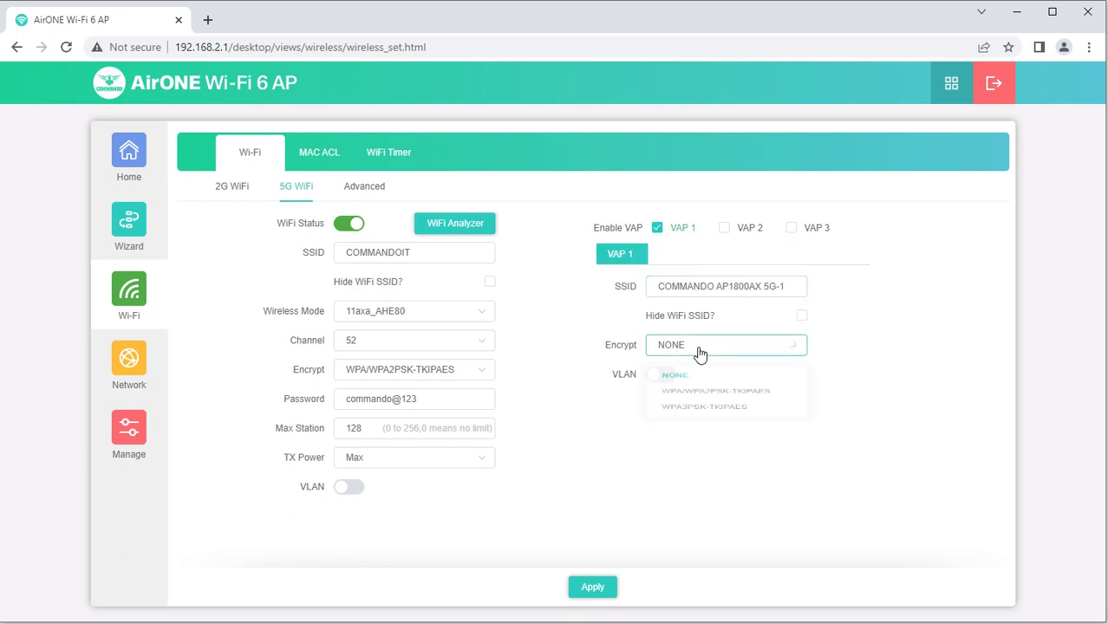
click(894, 335)
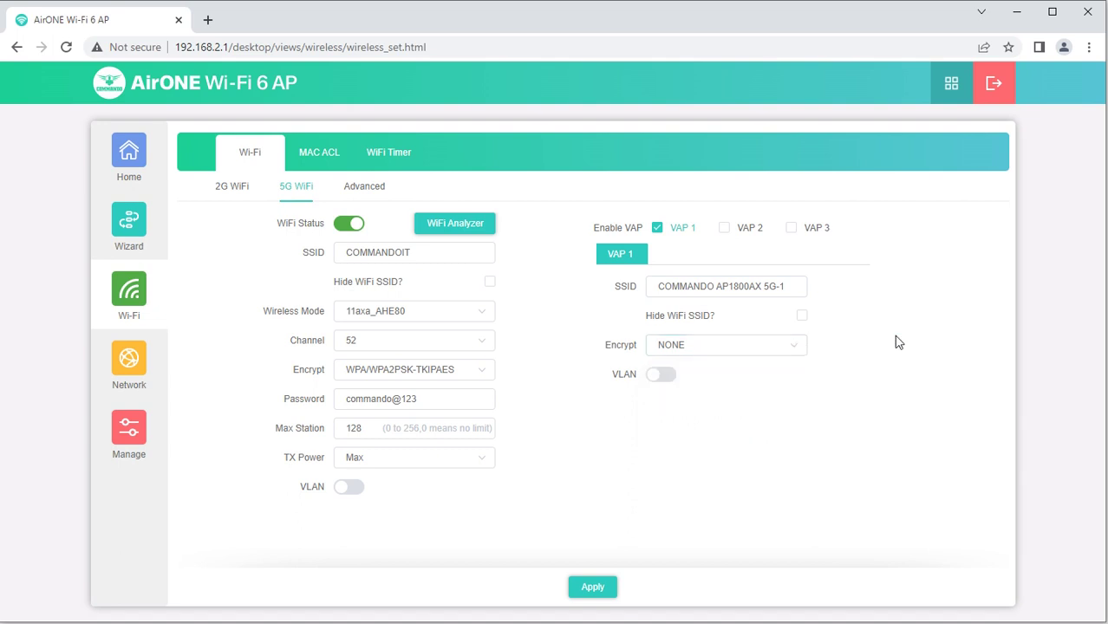
click(216, 186)
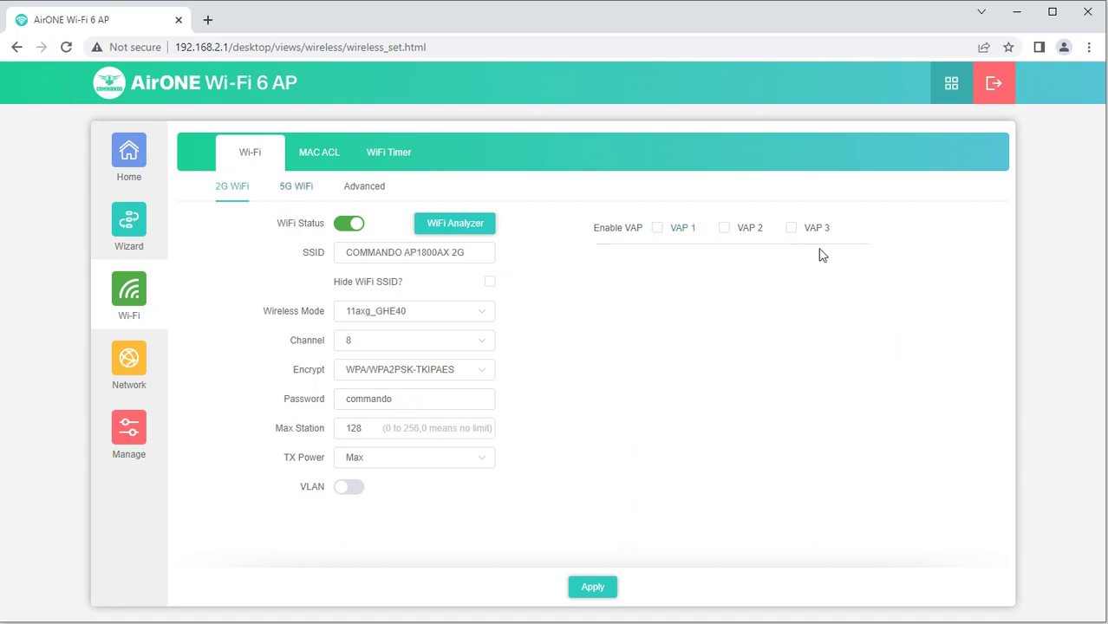
click(657, 228)
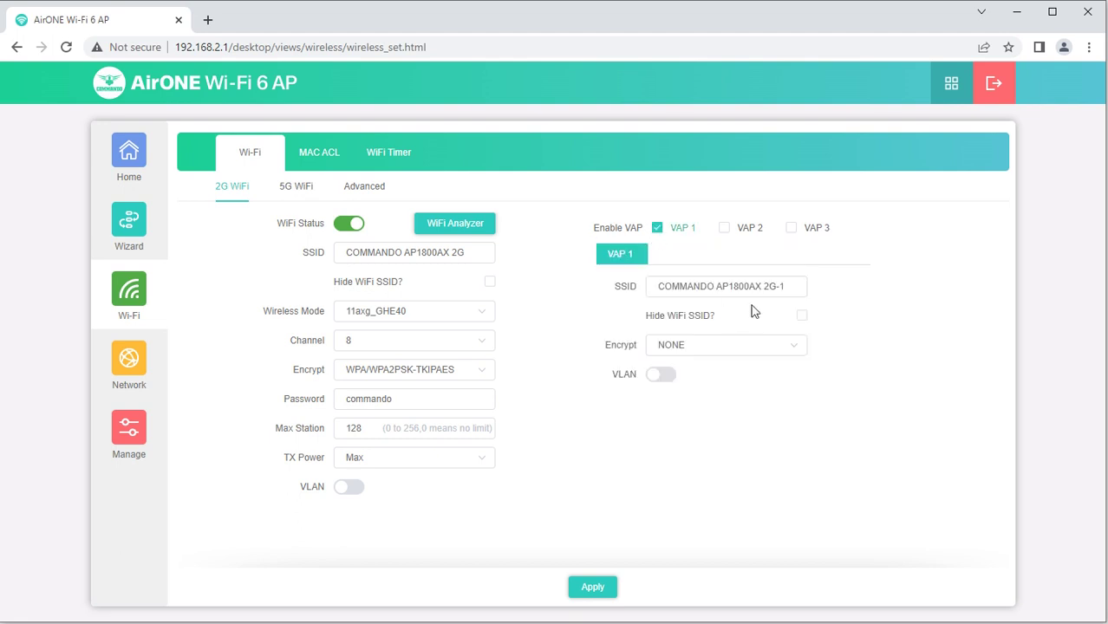
drag(786, 286, 609, 289)
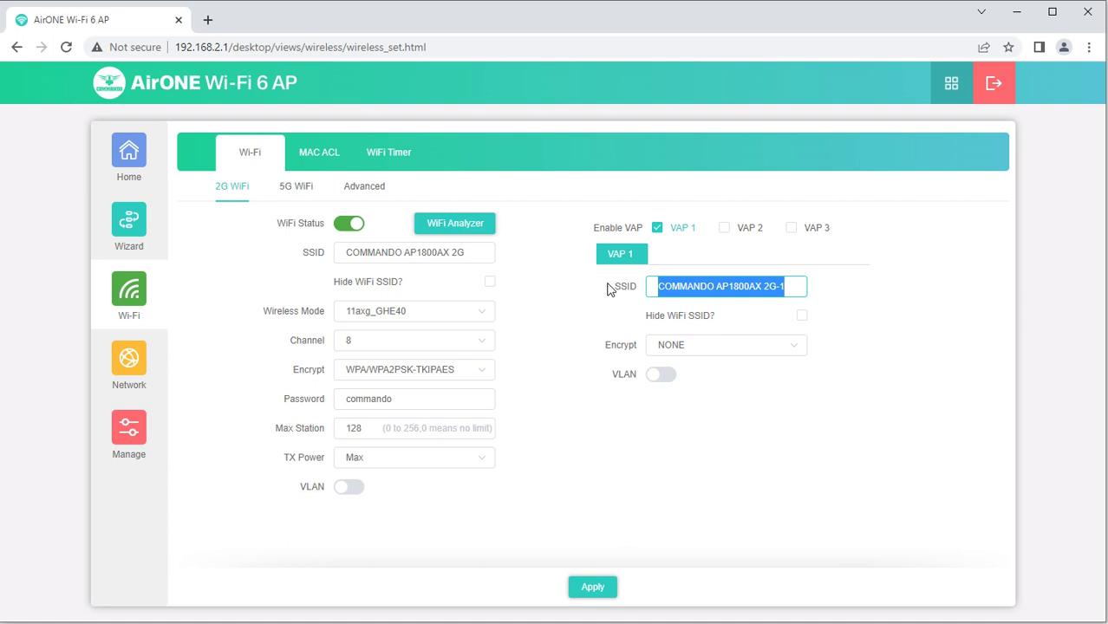
click(366, 196)
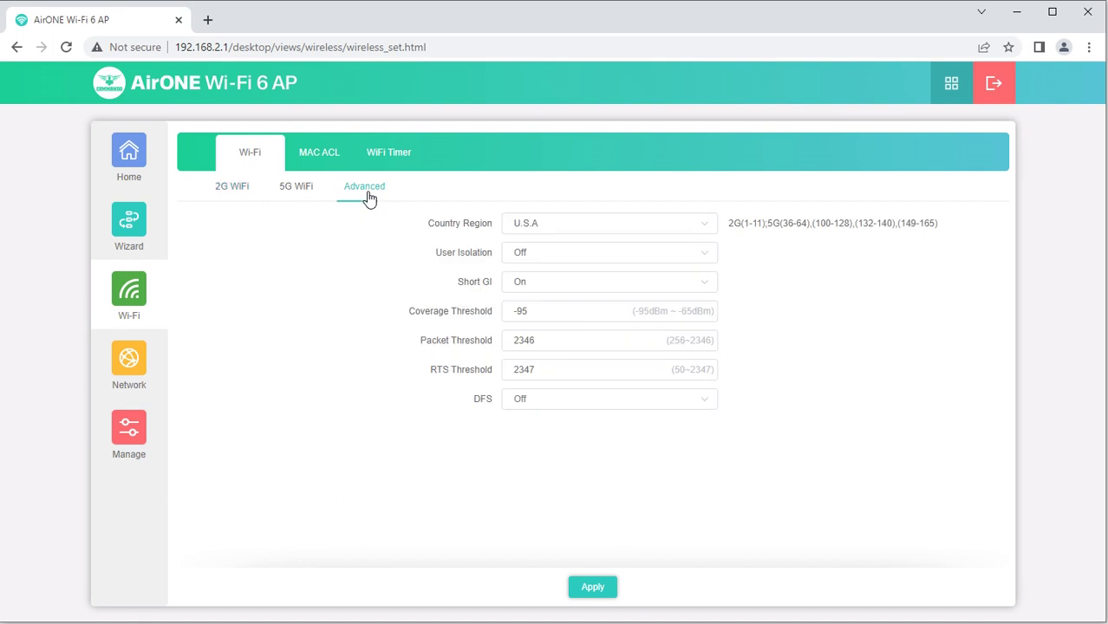
Check Country Region (U.S.A), User Isolation (Off) and Short GI (On) without changing them
click(590, 233)
click(595, 232)
click(602, 227)
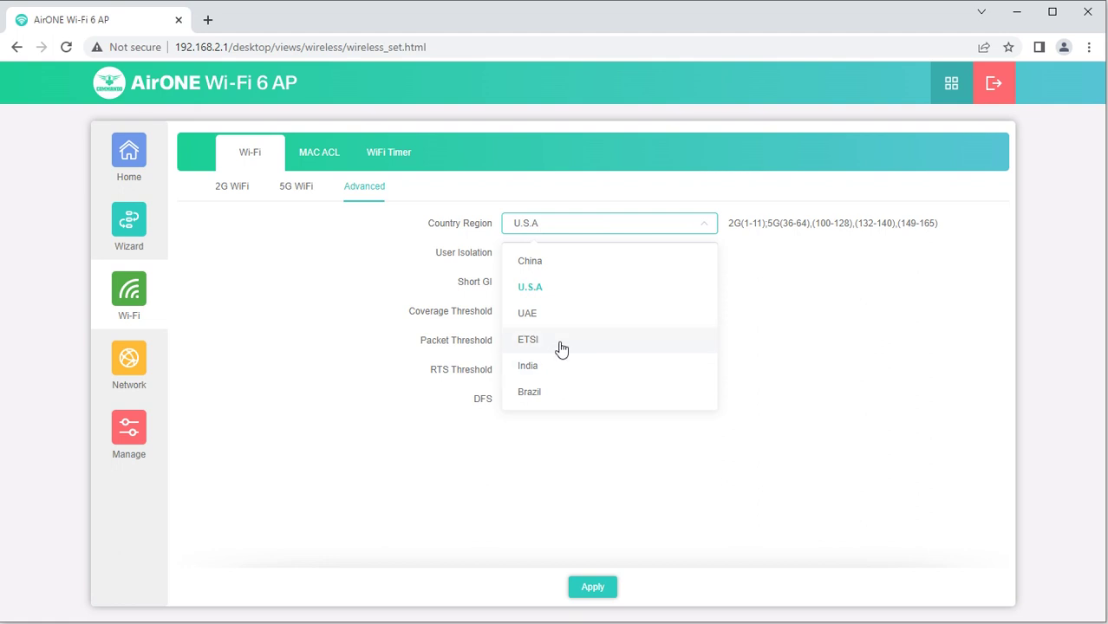
click(774, 448)
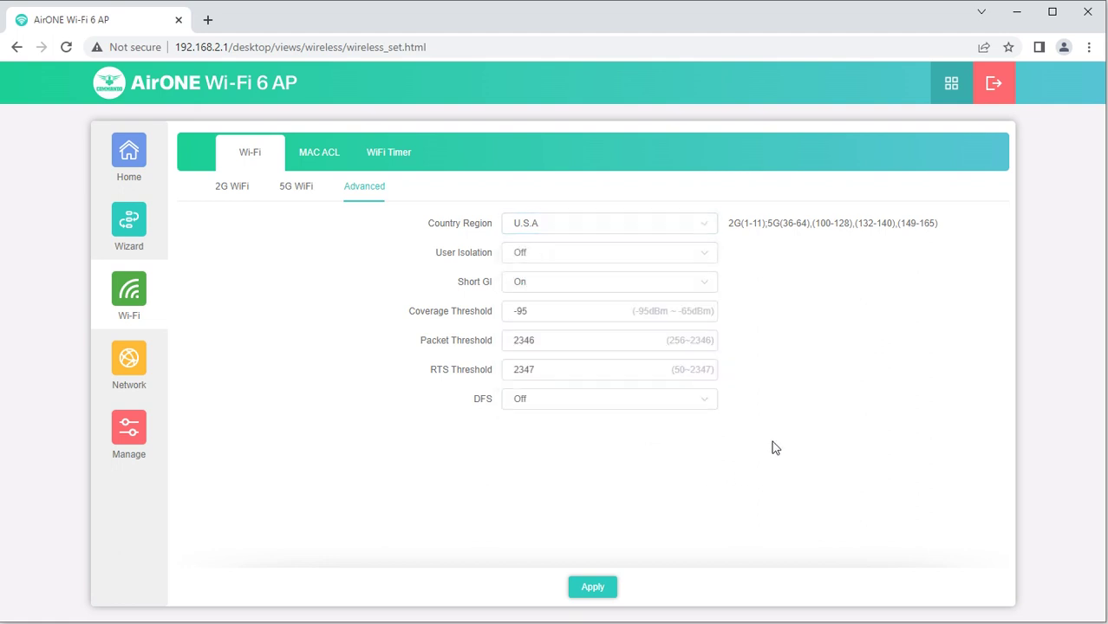
click(656, 261)
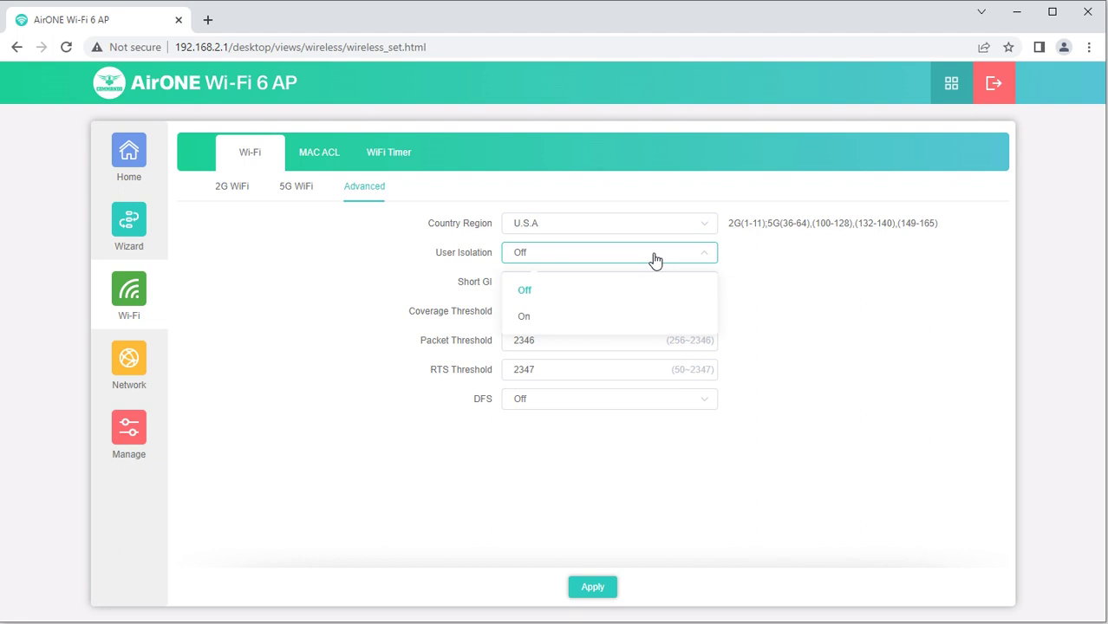
click(872, 288)
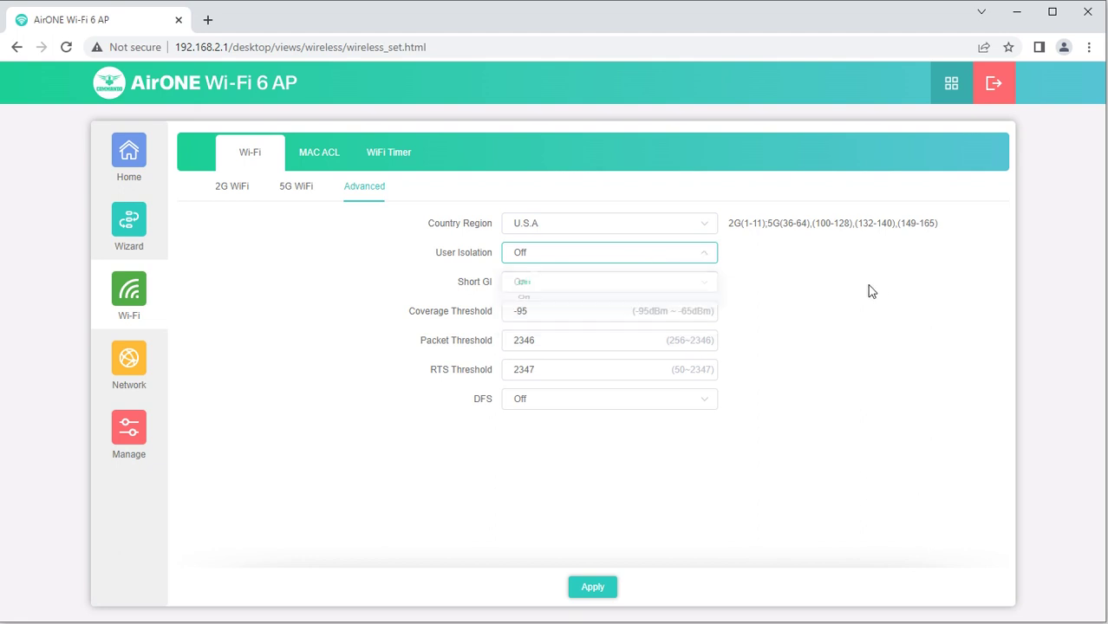
click(626, 281)
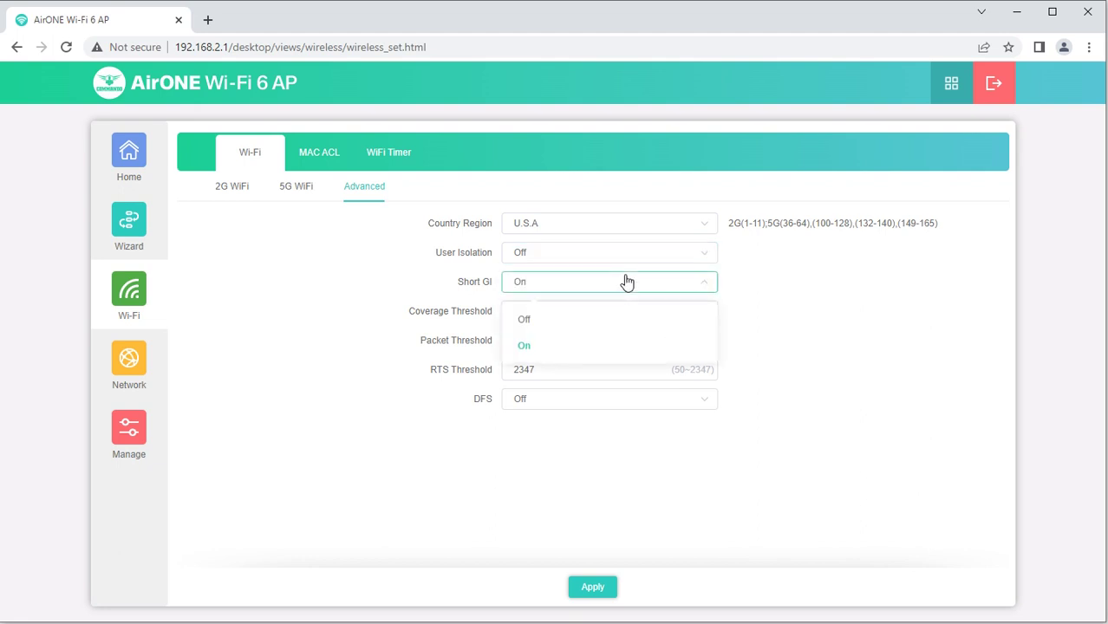
click(920, 309)
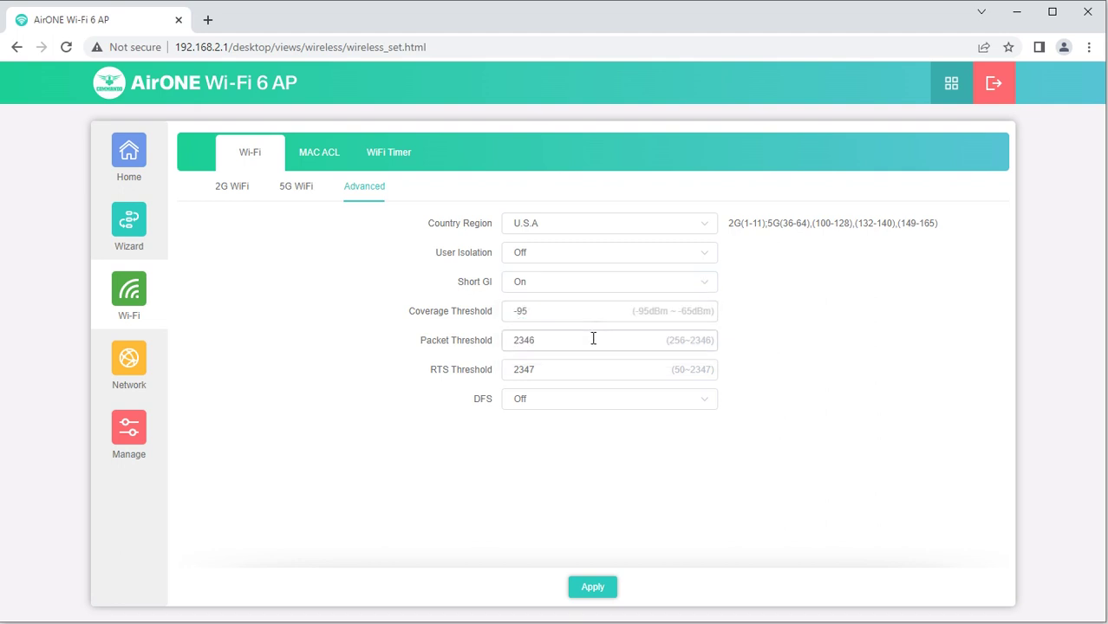
Inspect Packet Threshold 2346, RTS Threshold and DFS (Off), leaving all values unchanged
drag(488, 342, 534, 360)
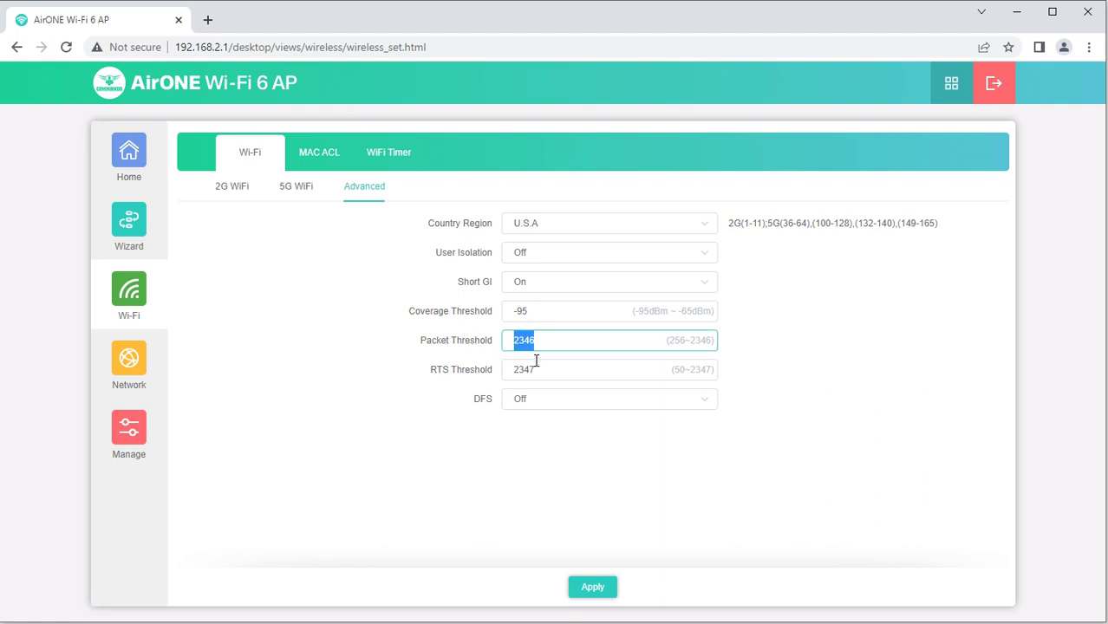
click(529, 371)
click(549, 407)
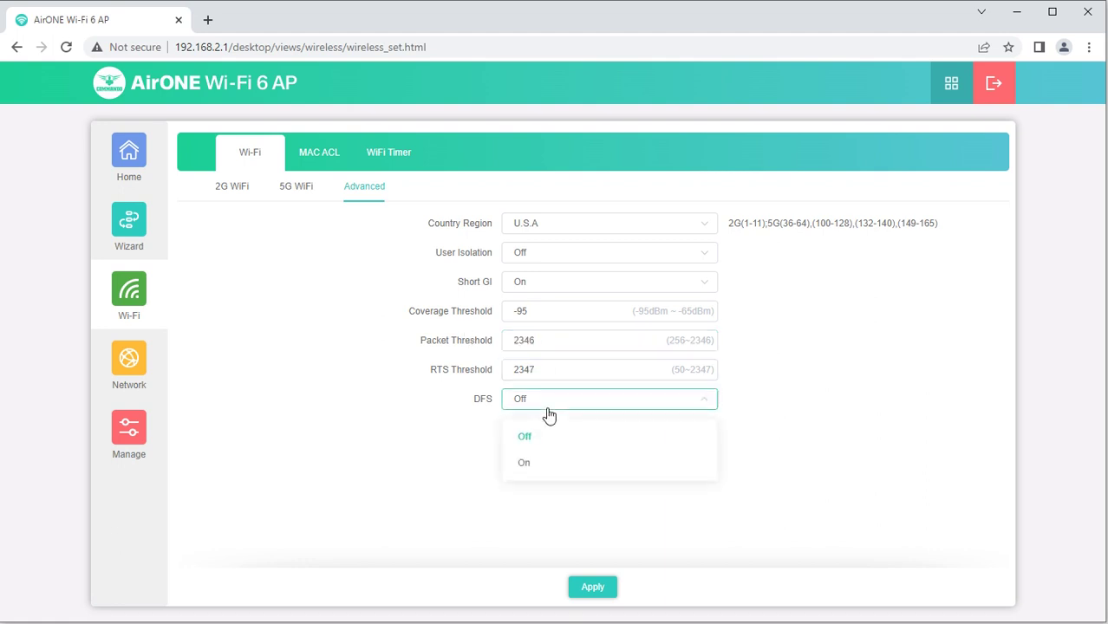
click(891, 404)
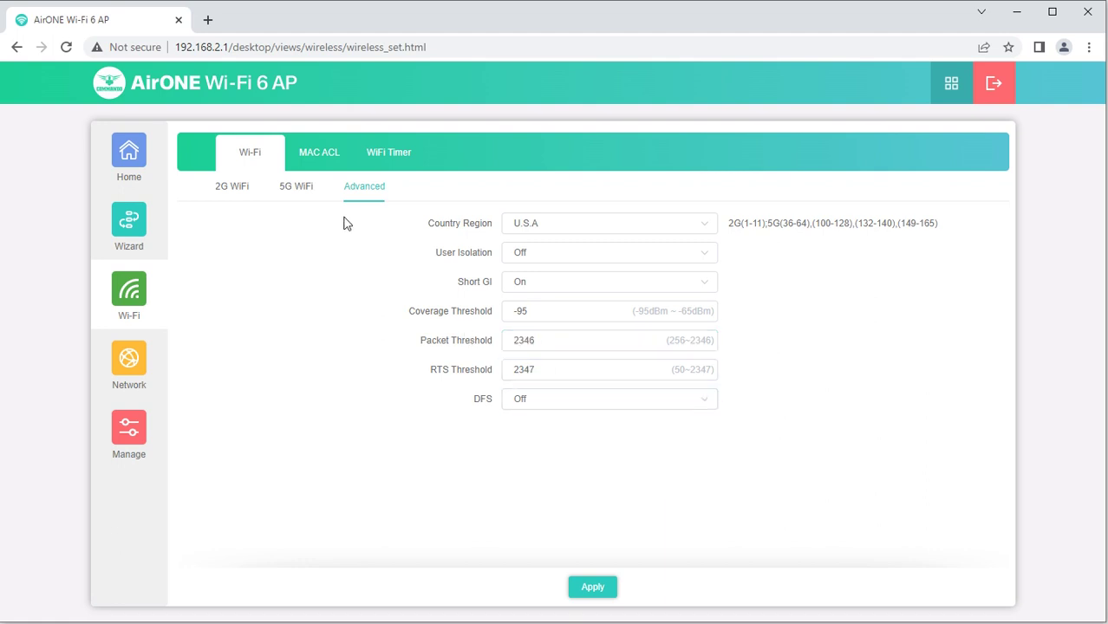
click(232, 190)
Add an enabled MAC ACL entry for the scanned connected device marked Deny, leaving filtering Disable
click(328, 156)
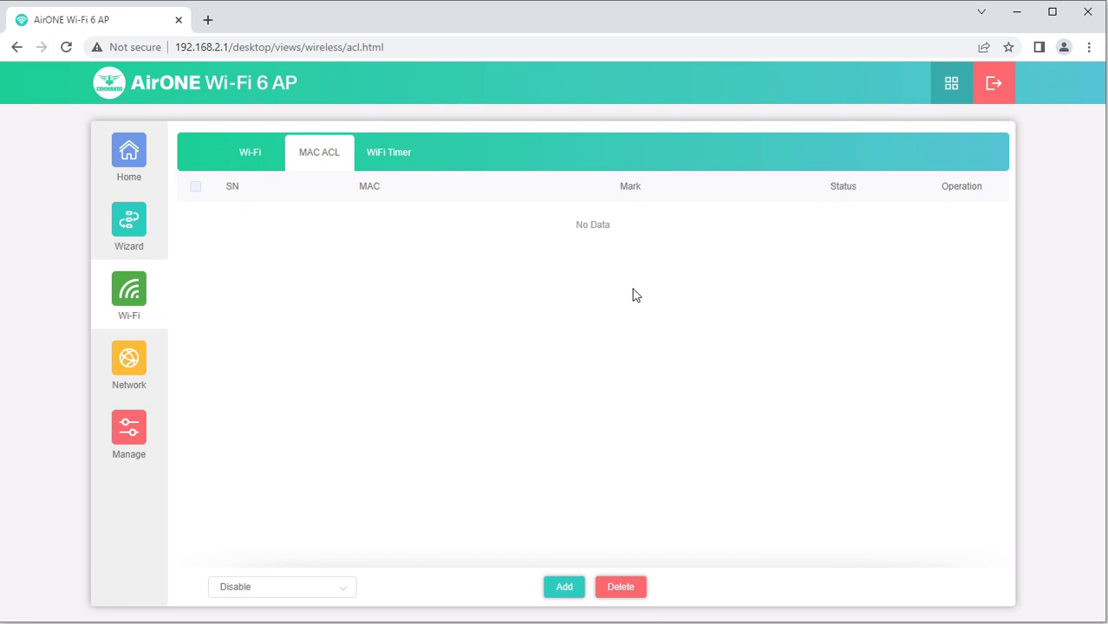
click(563, 587)
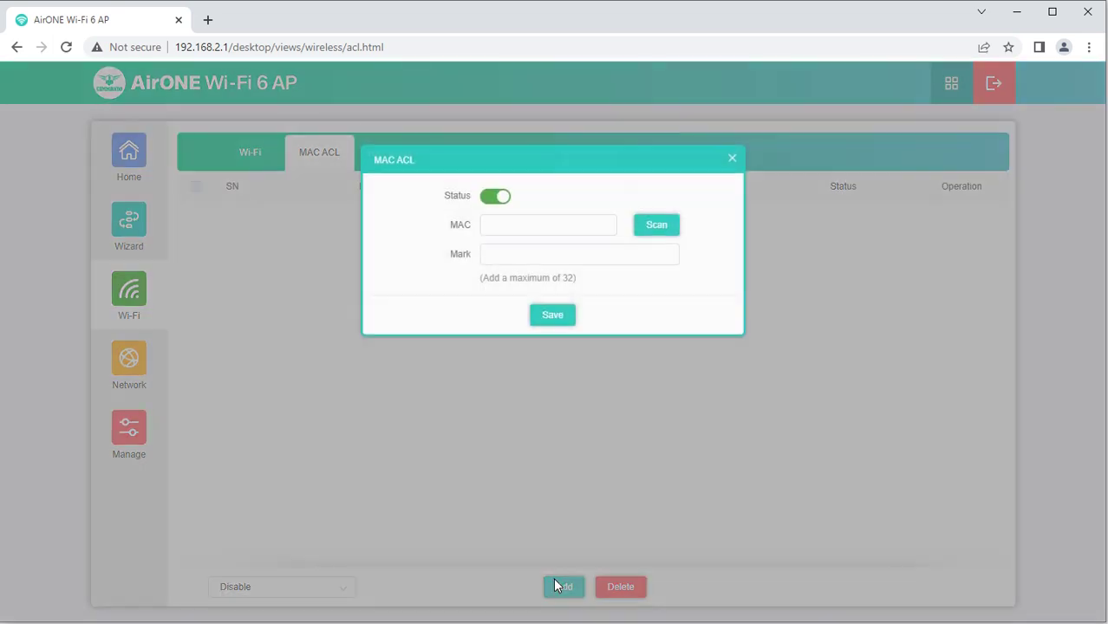
click(531, 227)
click(664, 230)
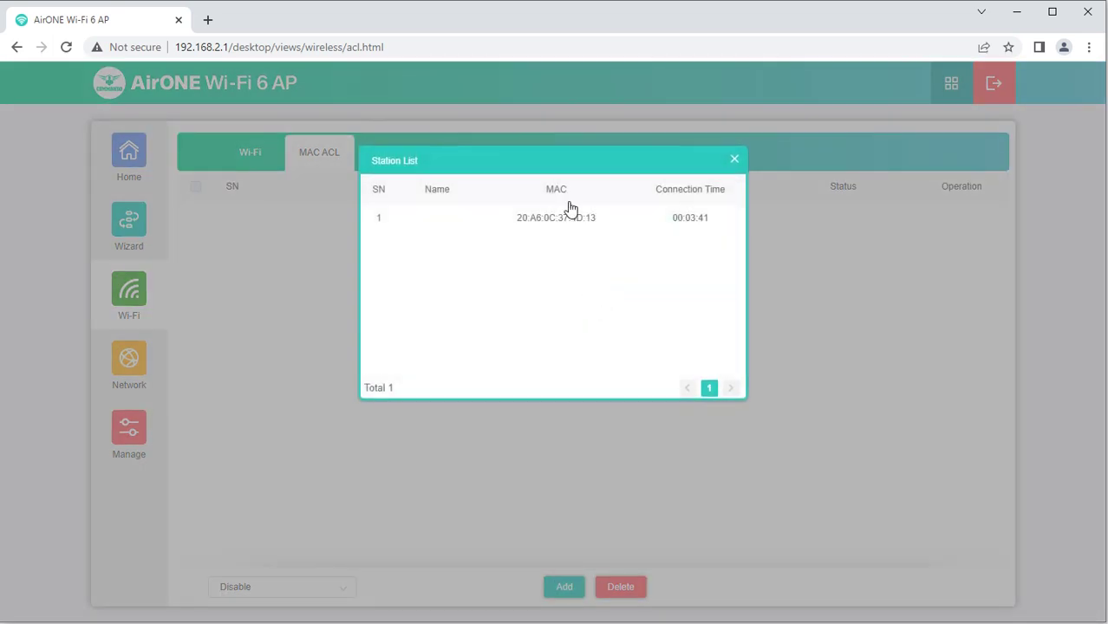
click(565, 209)
click(606, 257)
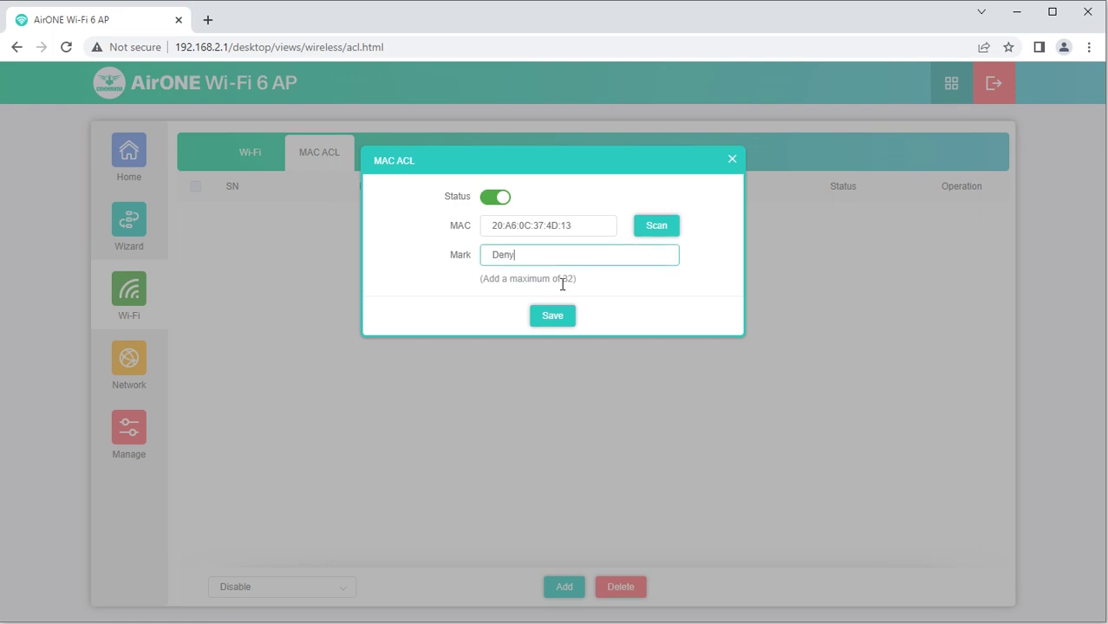
click(553, 314)
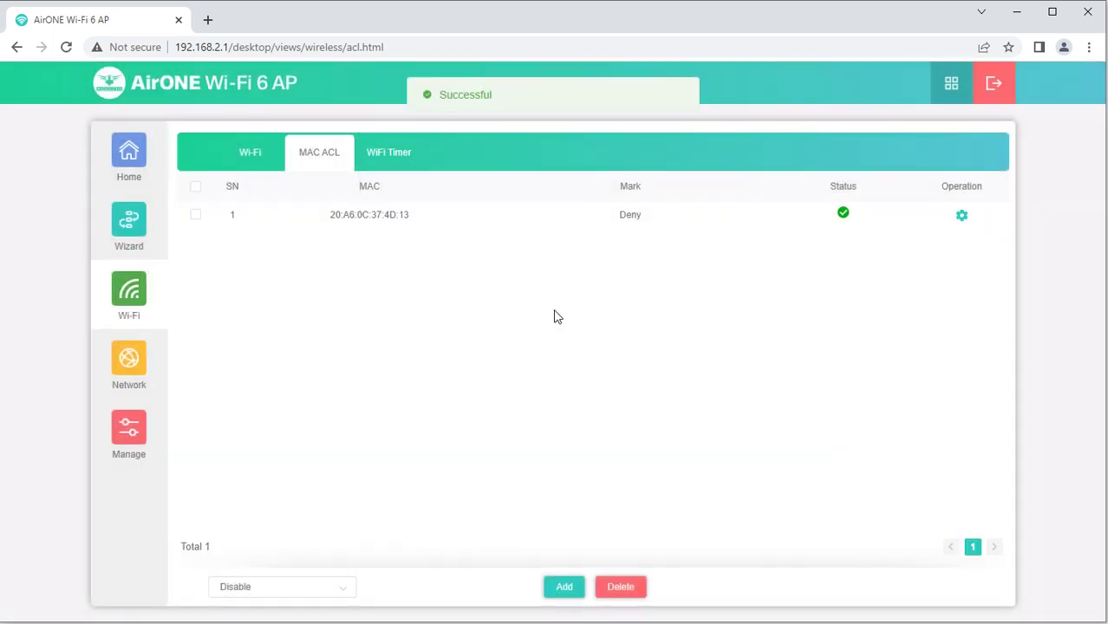
click(284, 587)
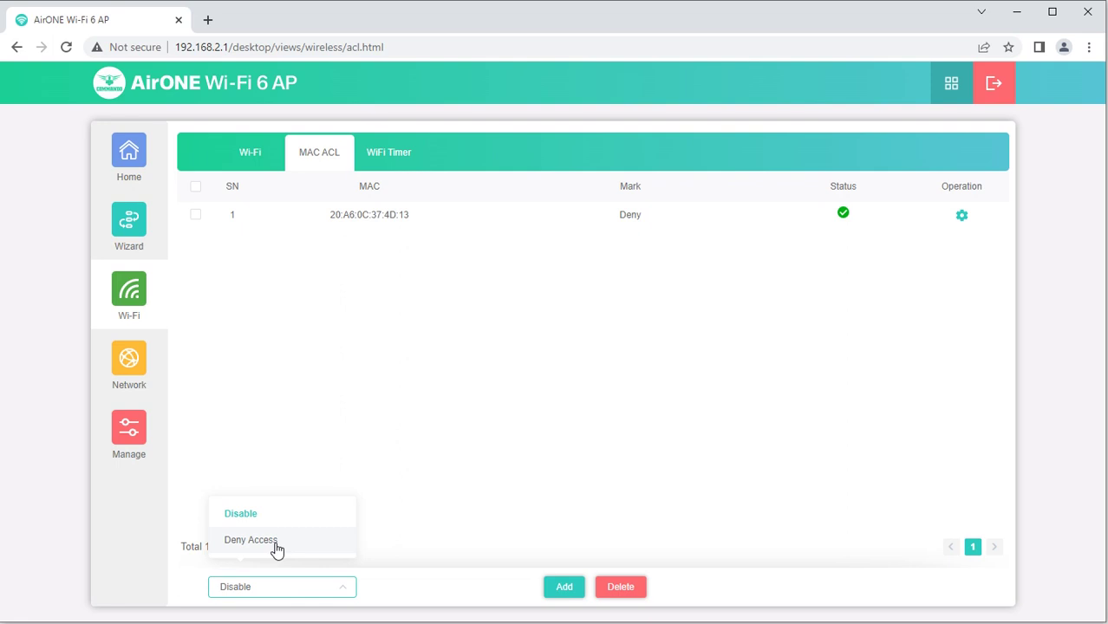
click(541, 403)
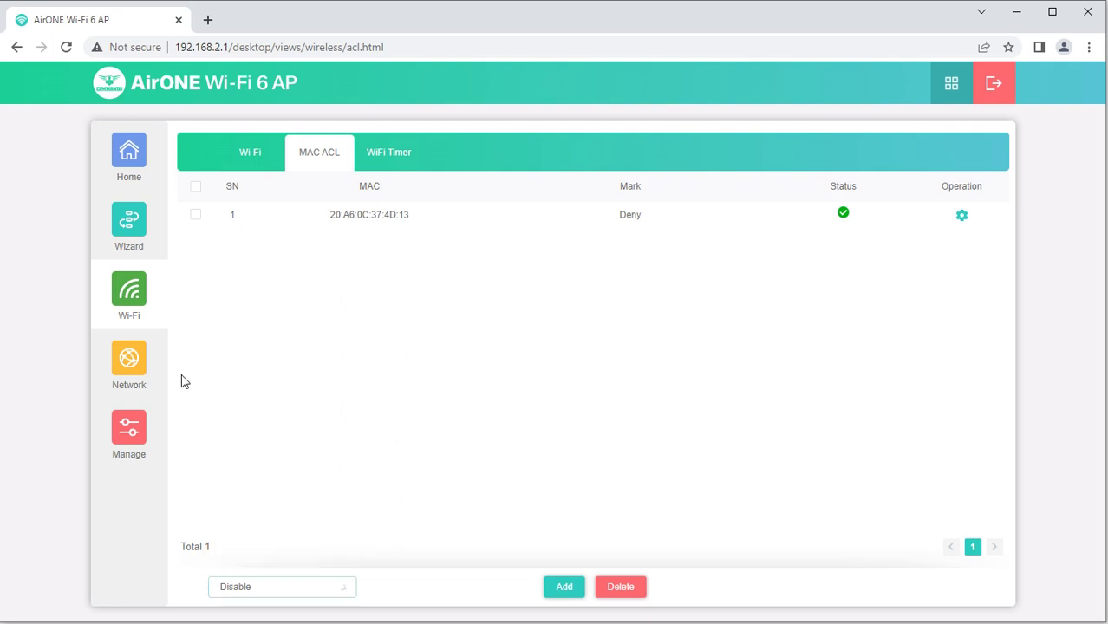
Turn on the Wi-Fi timer and set its start time to 10:00
click(392, 152)
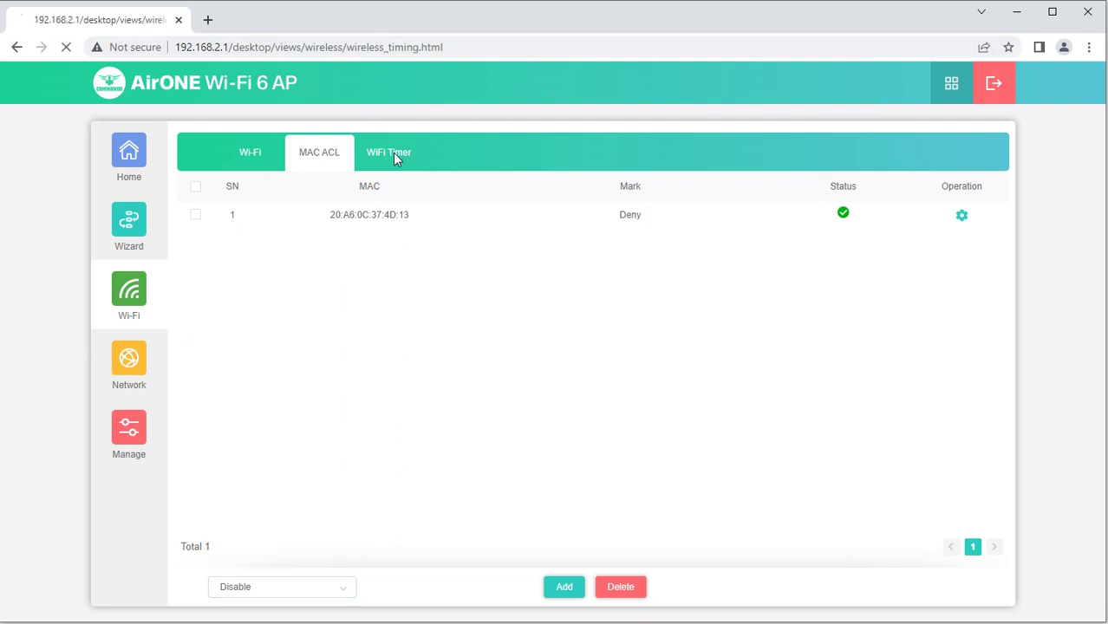
click(509, 200)
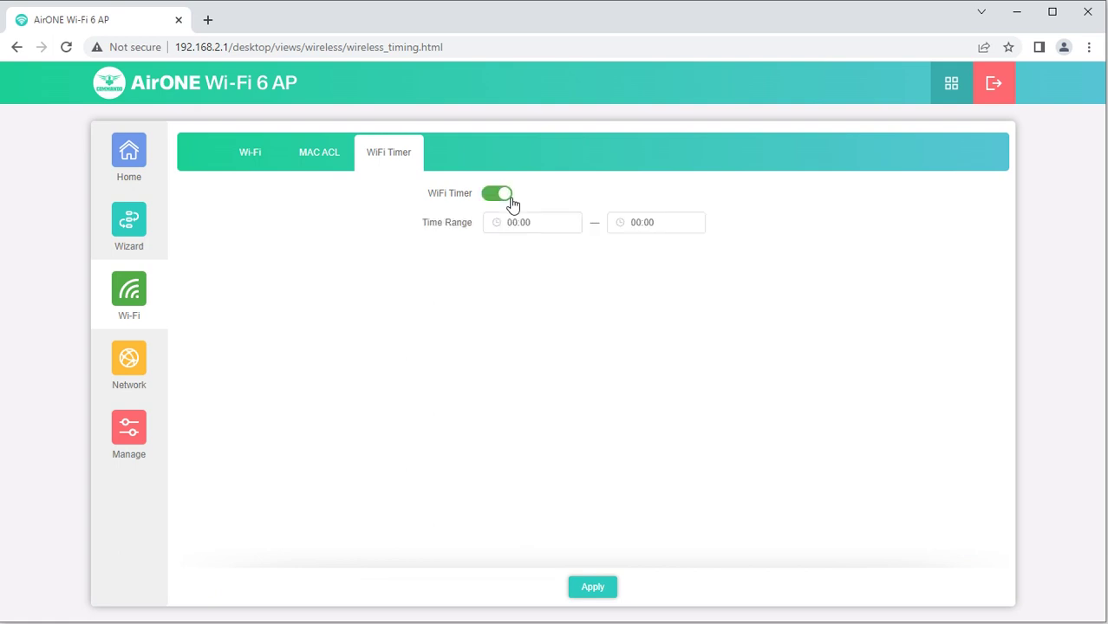
click(562, 225)
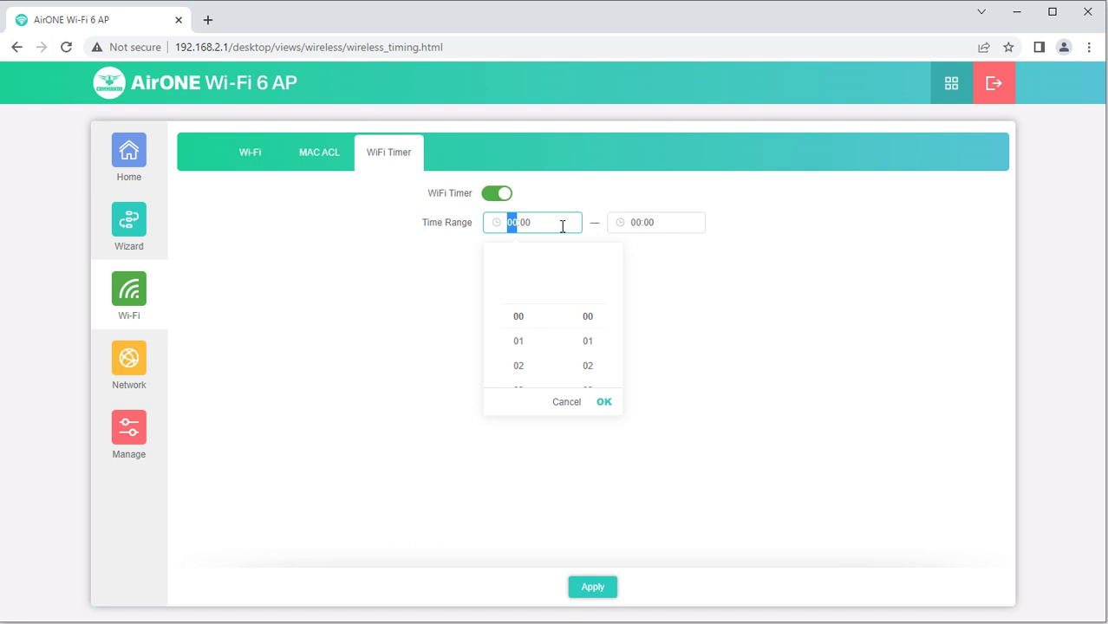
click(558, 225)
drag(515, 226, 503, 232)
scroll(527, 359, down, 5)
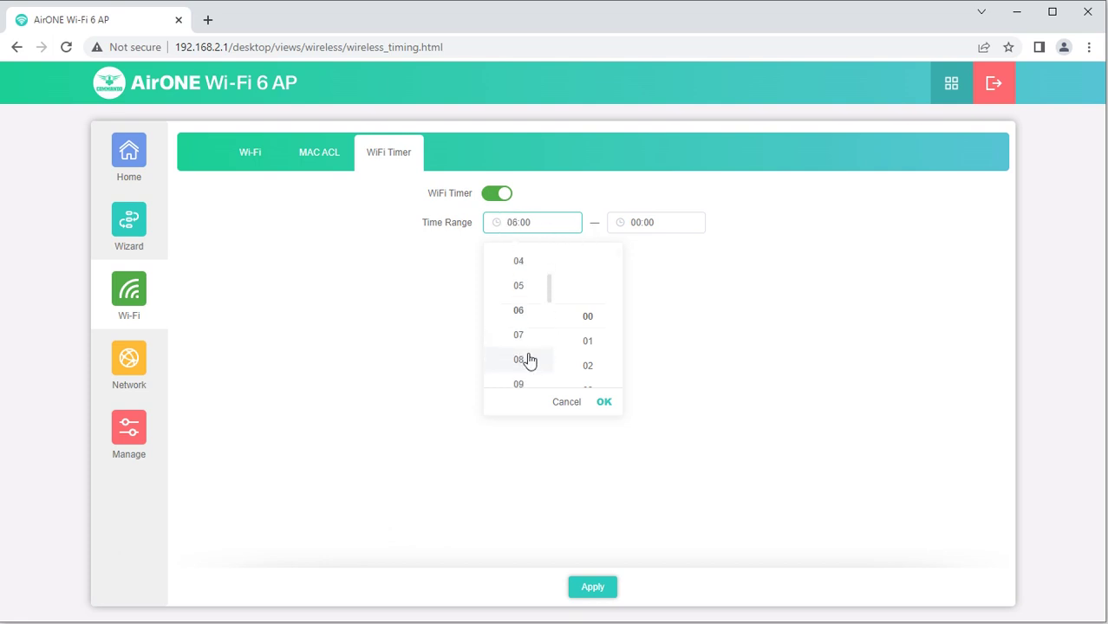
click(522, 347)
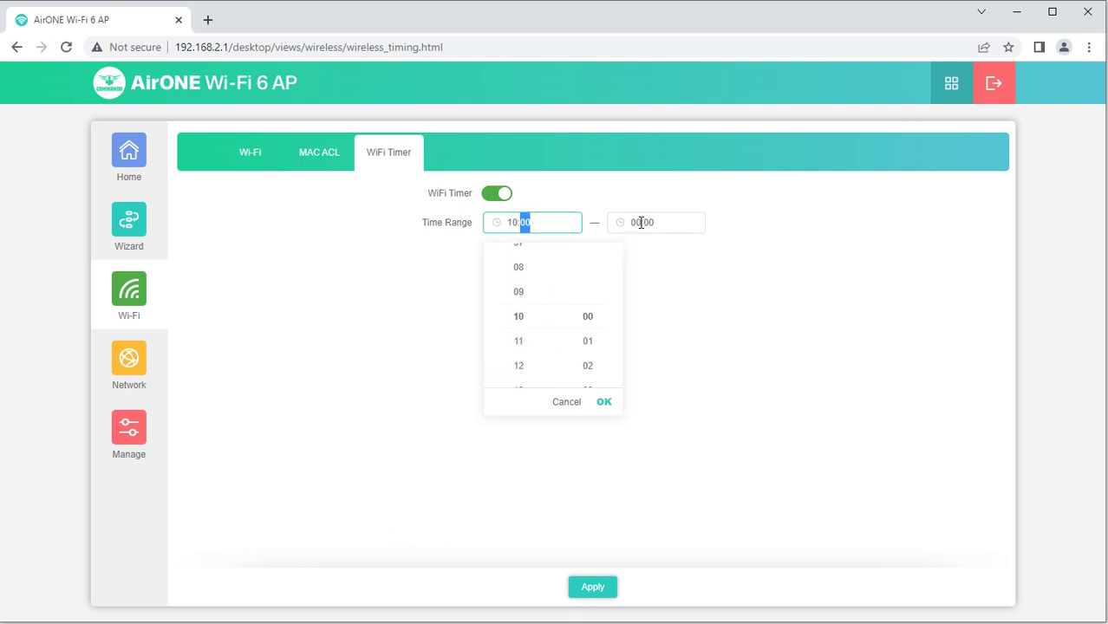
Set the Wi-Fi timer end time to 17:00 and apply the schedule
click(632, 222)
click(665, 357)
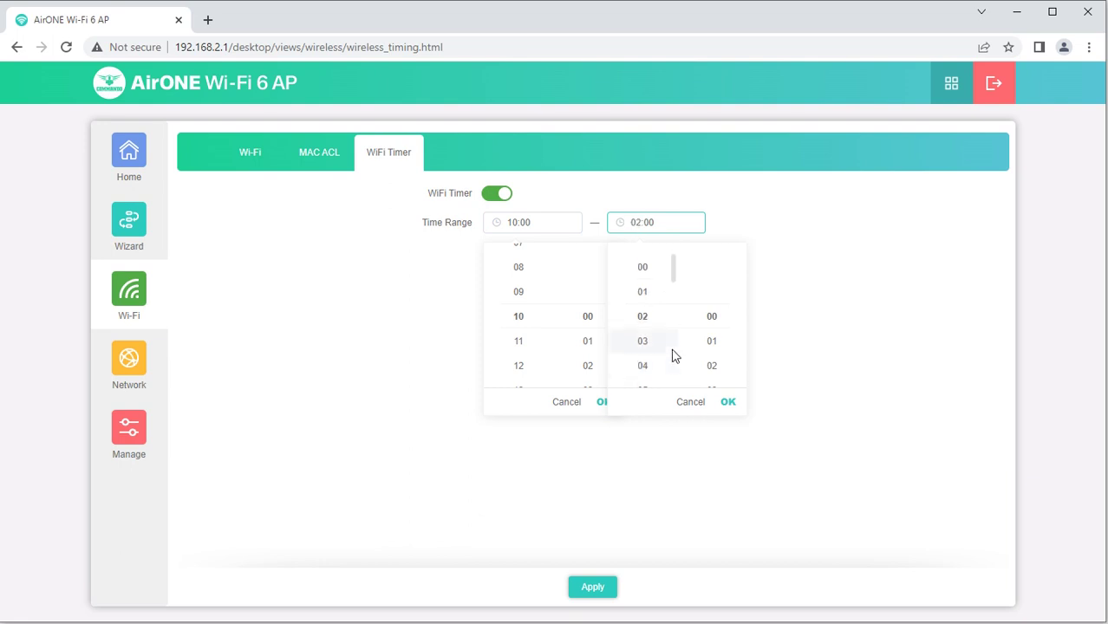
scroll(660, 377, down, 7)
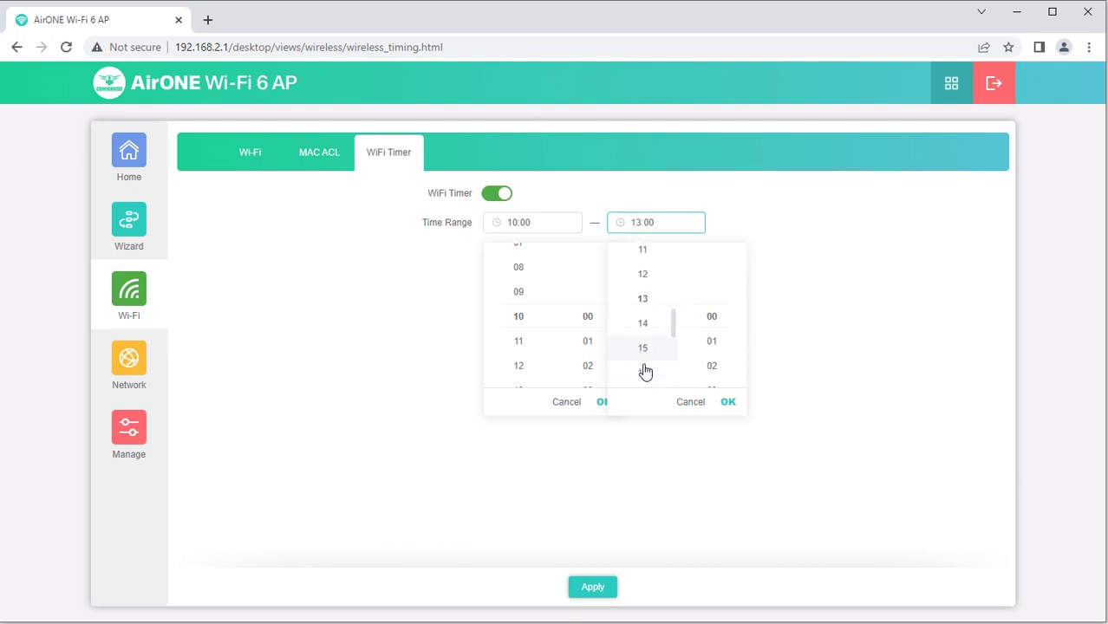
click(643, 371)
click(478, 256)
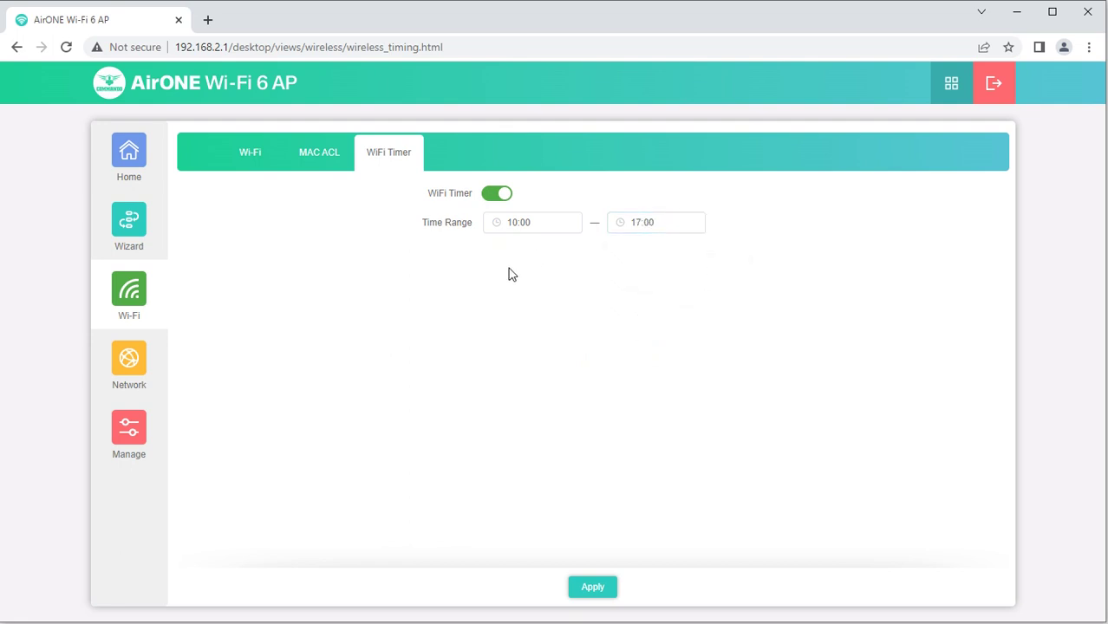
click(593, 589)
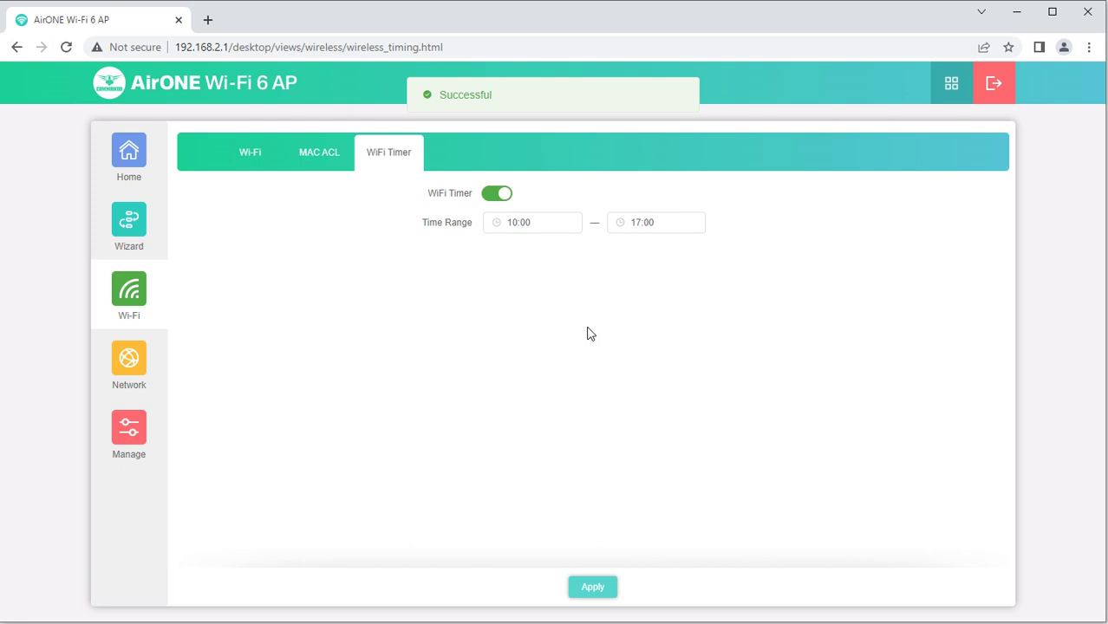
click(128, 356)
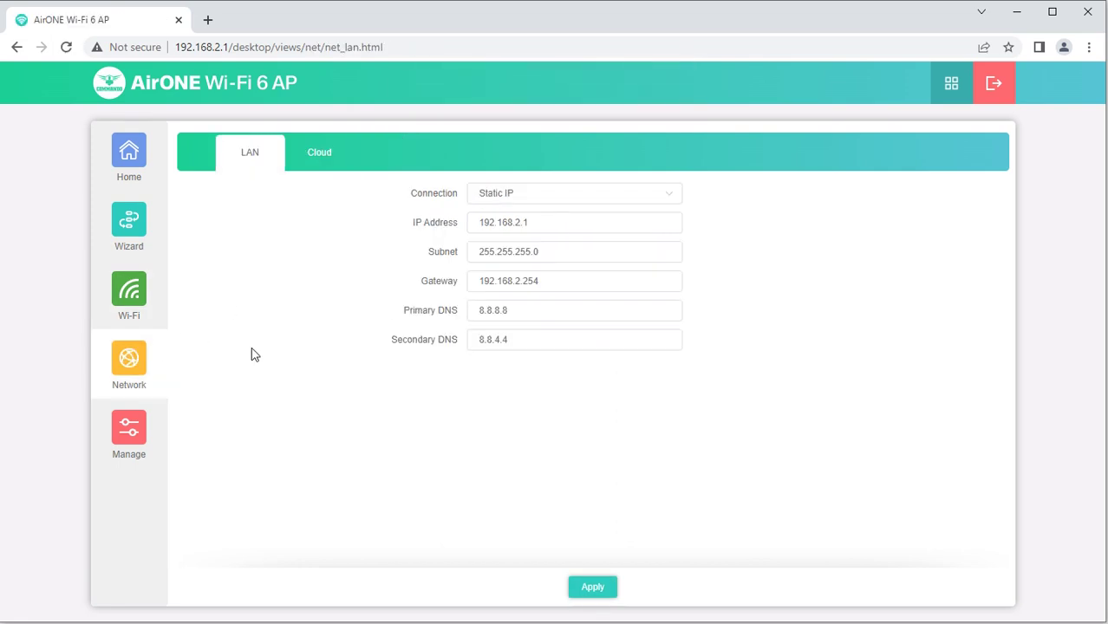
Review the LAN settings, keeping the Connection type as Static IP
drag(531, 222, 473, 224)
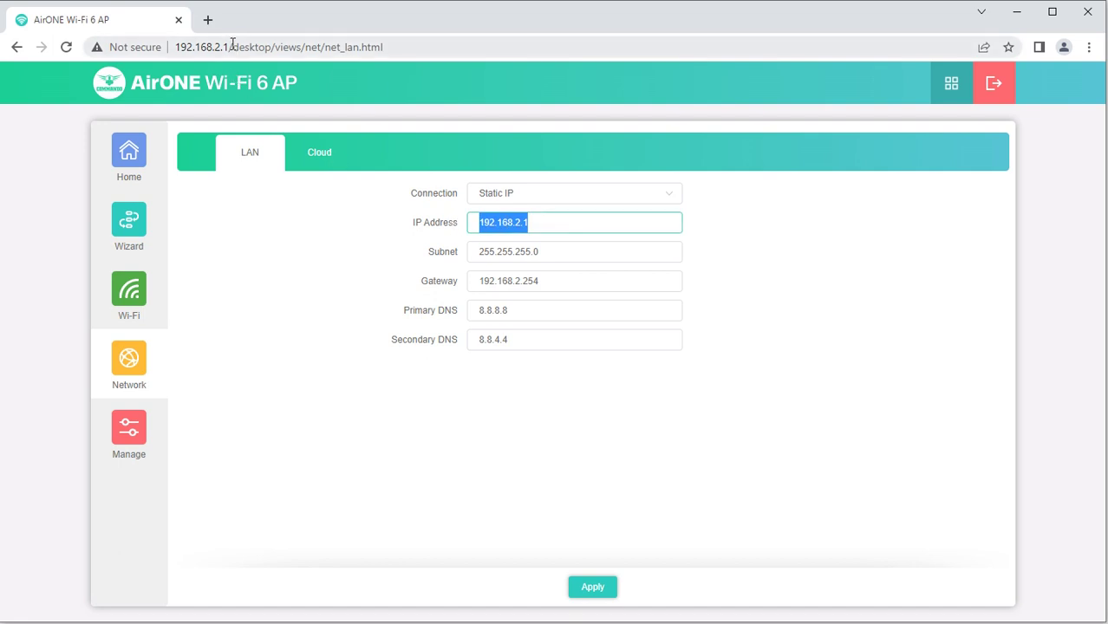
drag(232, 44, 178, 43)
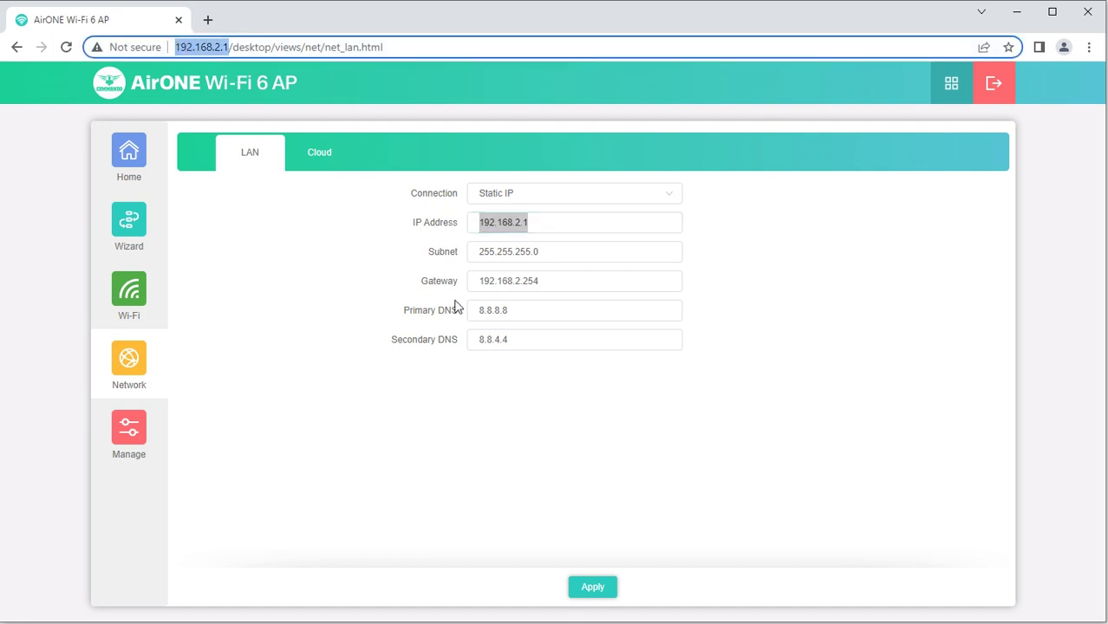
click(542, 198)
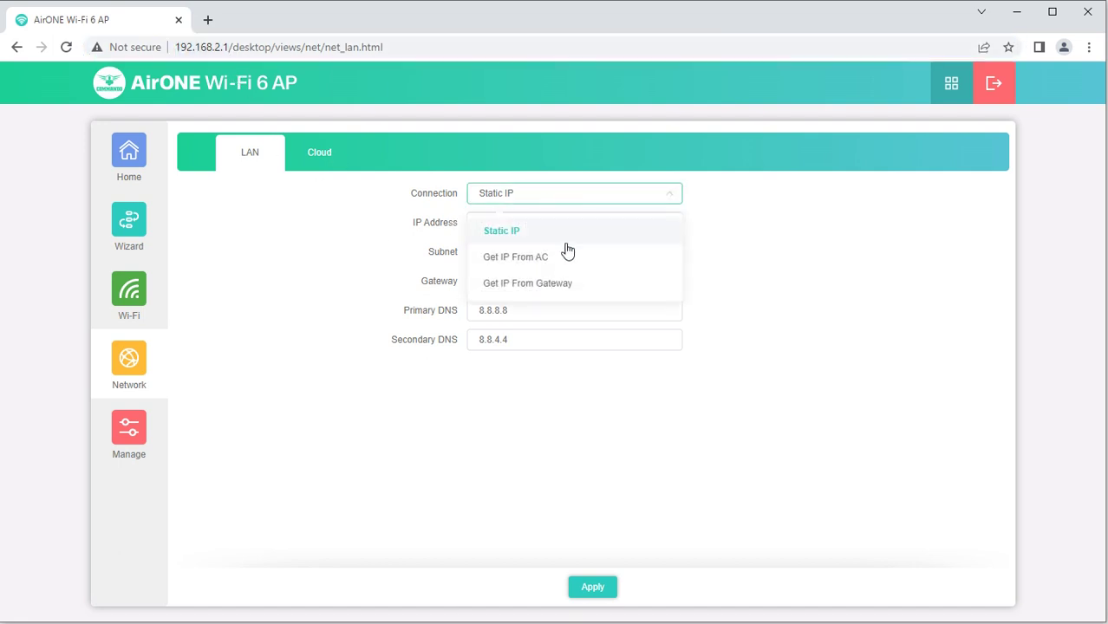
click(815, 281)
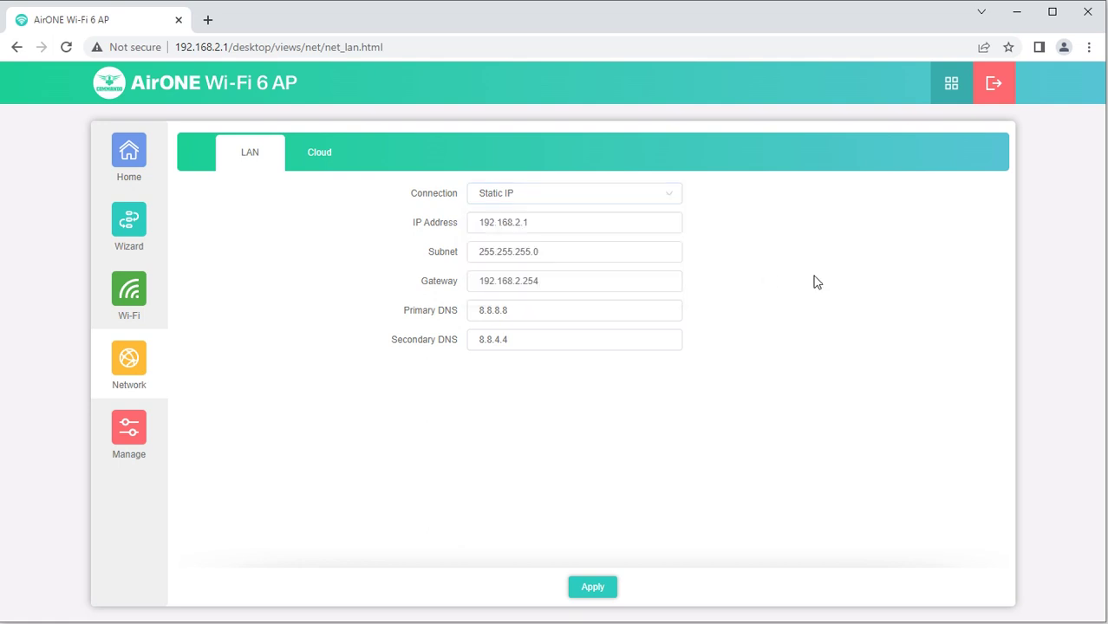
Toggle Cloud Server on and back off, then go to the Manage restore page
click(315, 153)
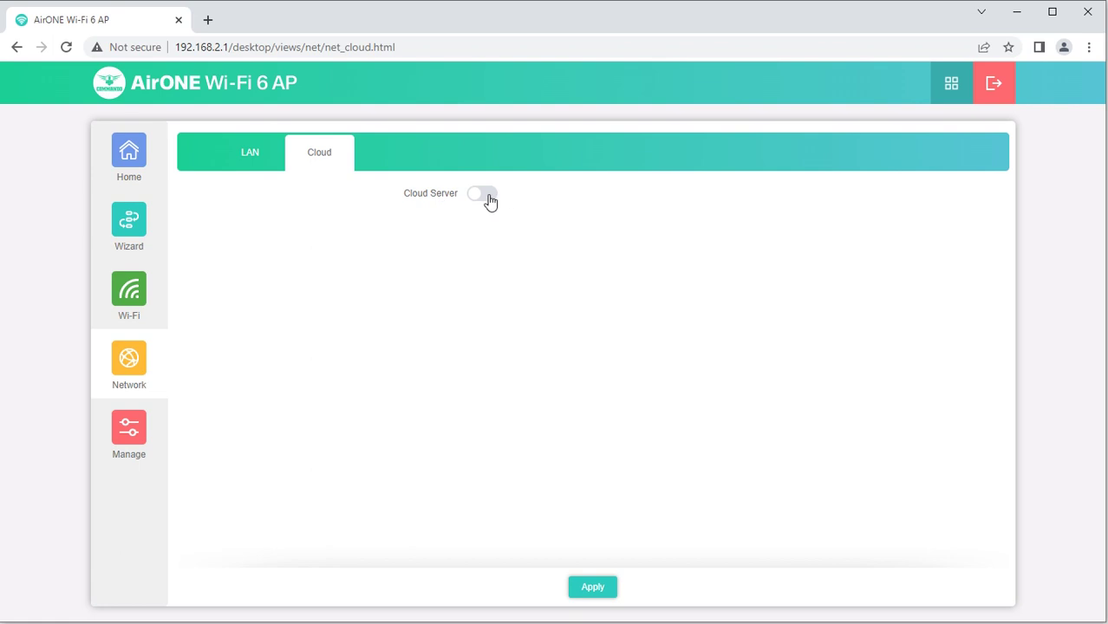
click(488, 198)
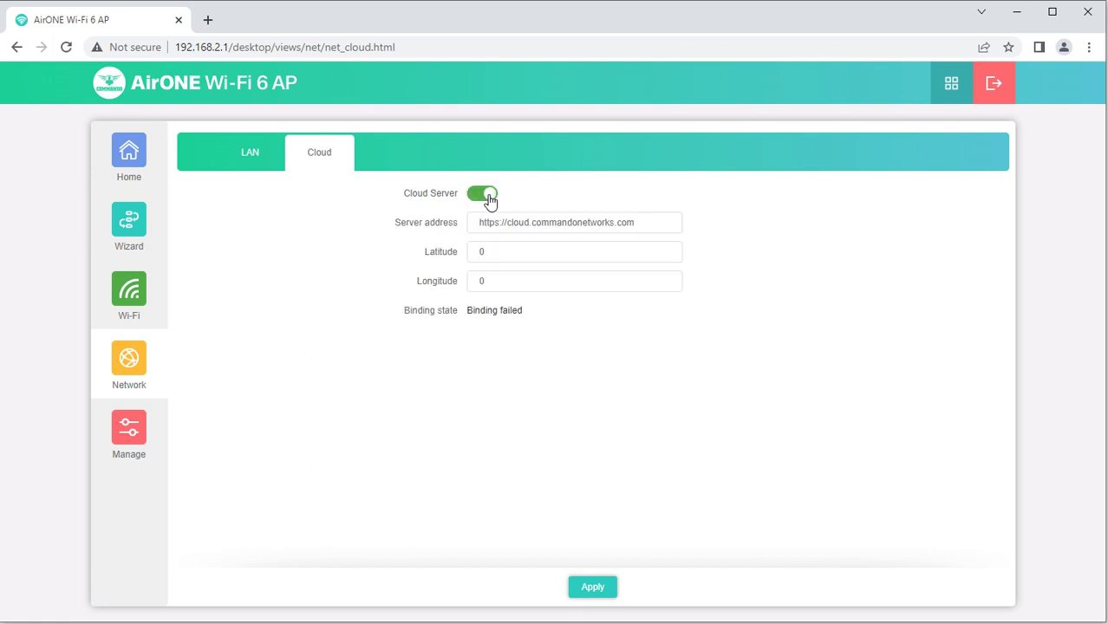
click(481, 197)
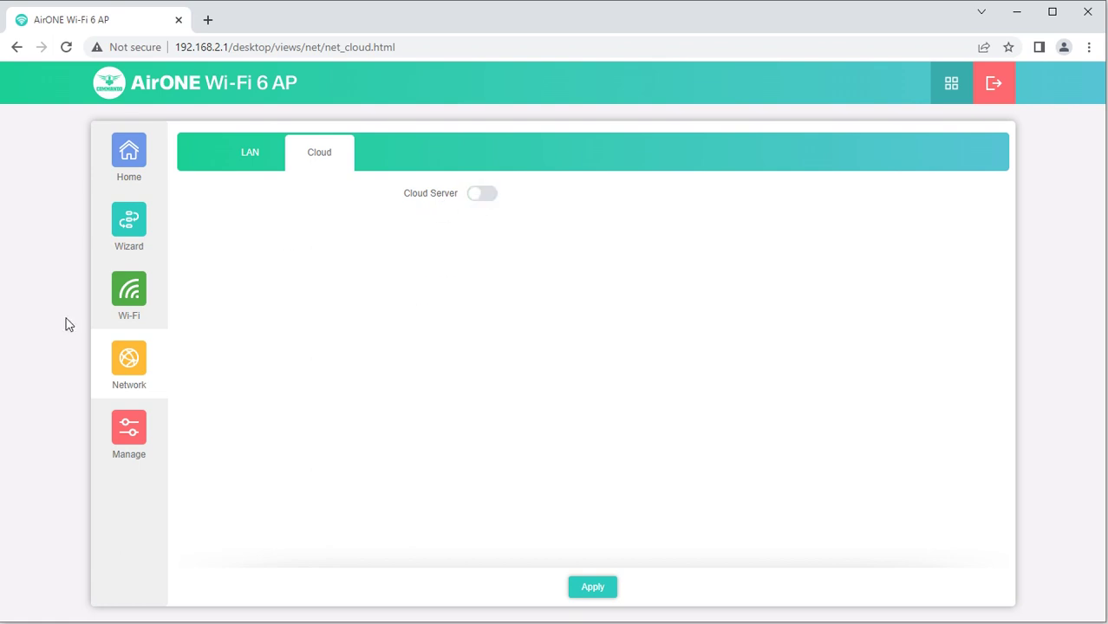
click(118, 436)
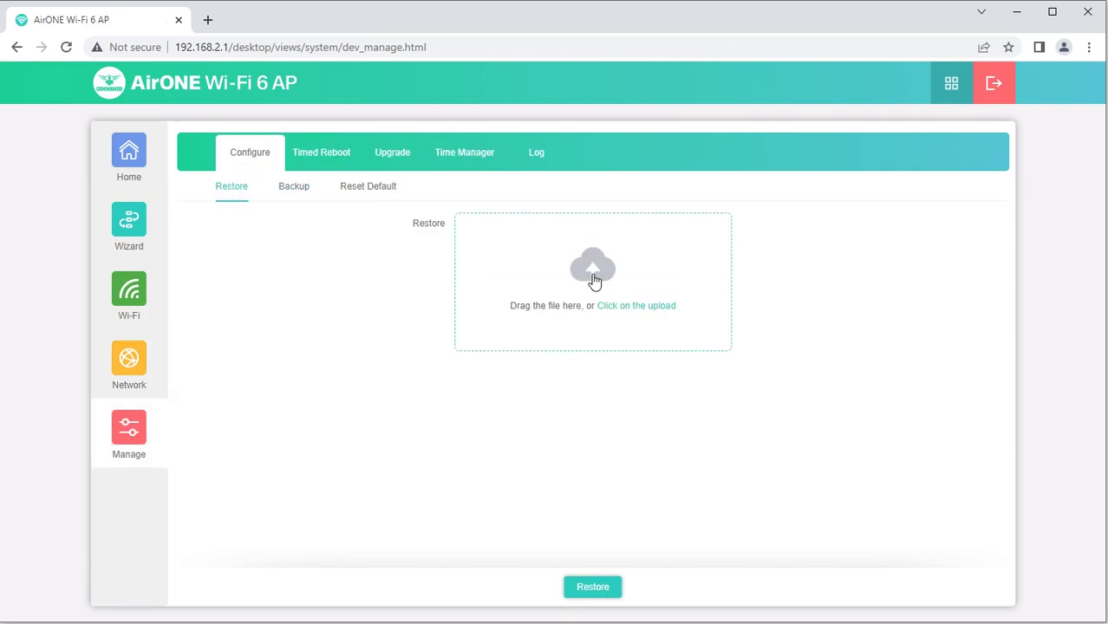
Back up the configuration and enable timed reboot on Tue
click(285, 187)
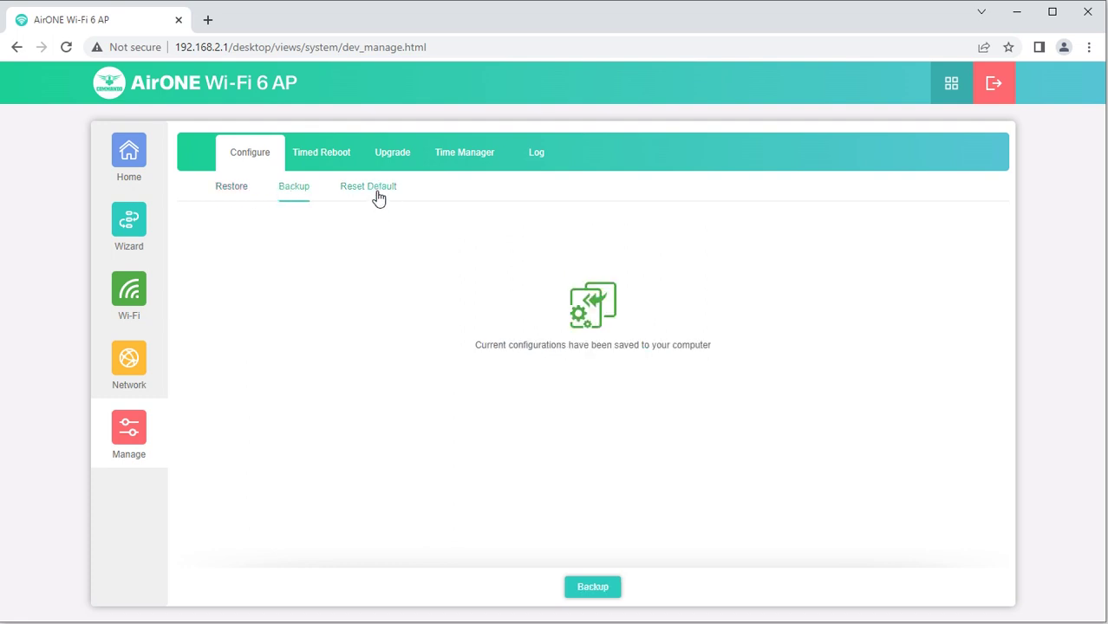
click(333, 156)
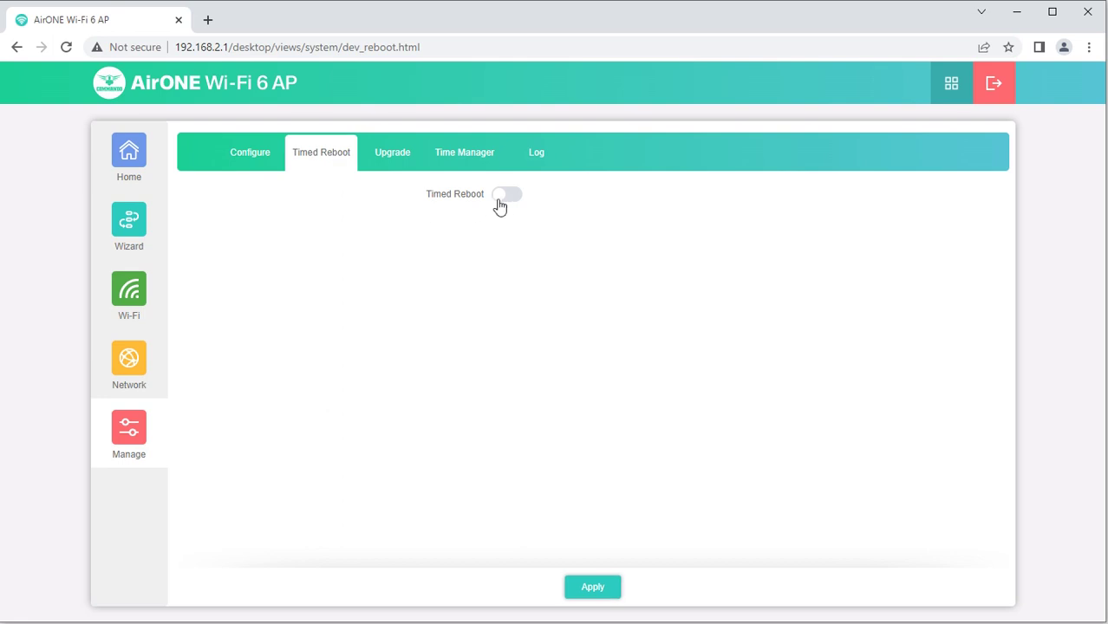
click(503, 197)
click(537, 227)
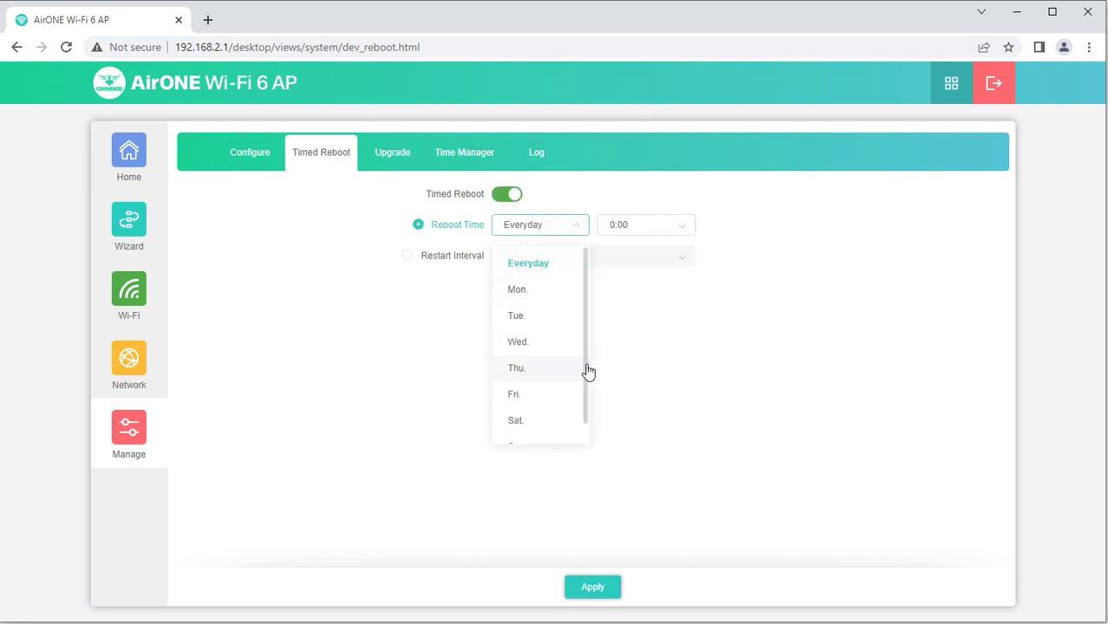
scroll(584, 390, down, 1)
scroll(584, 364, up, 1)
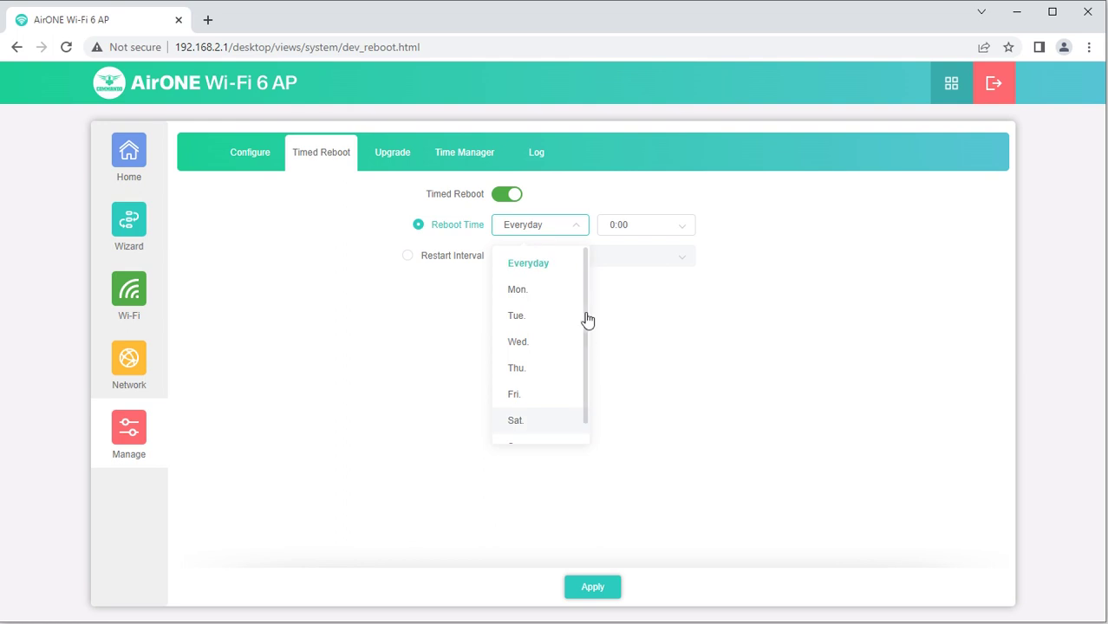
click(519, 318)
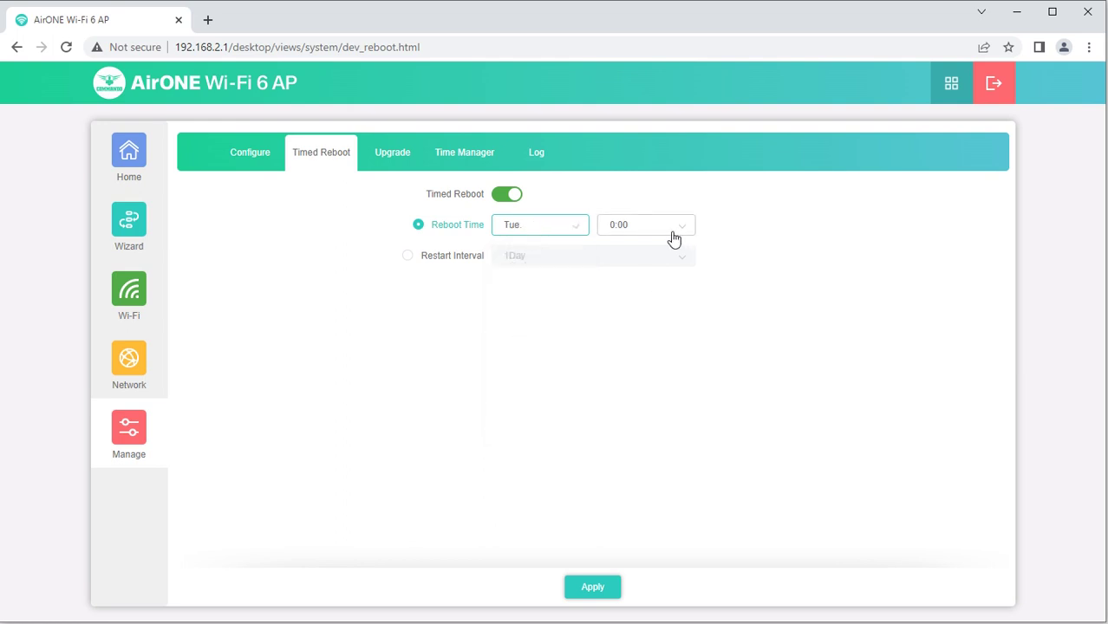
Change timed reboot to a 1Day restart interval and open the Upgrade page
click(528, 240)
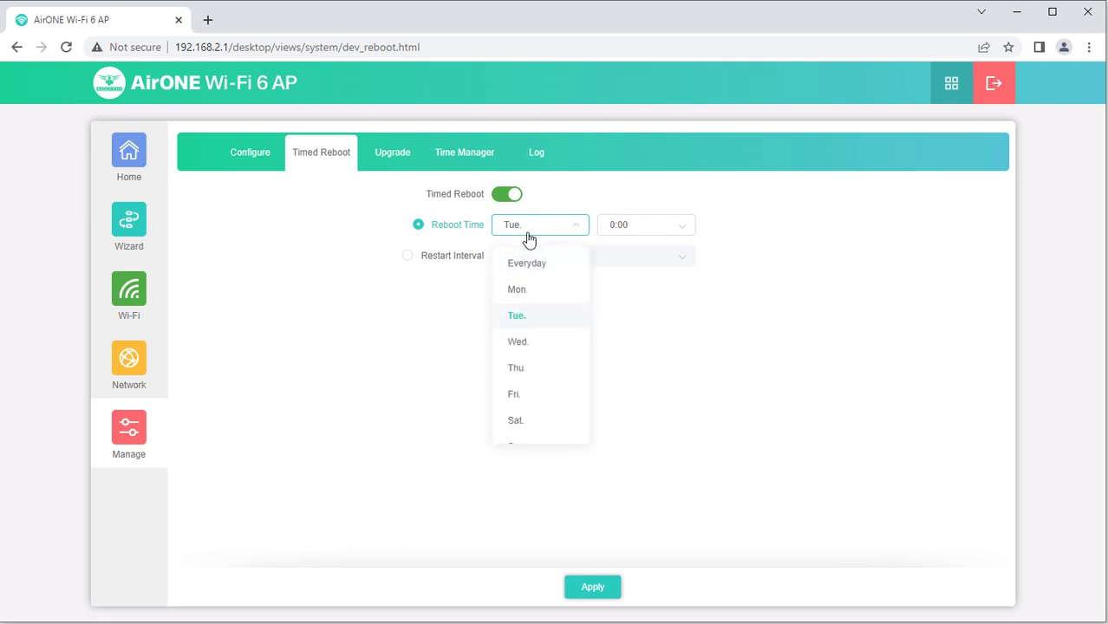
click(784, 251)
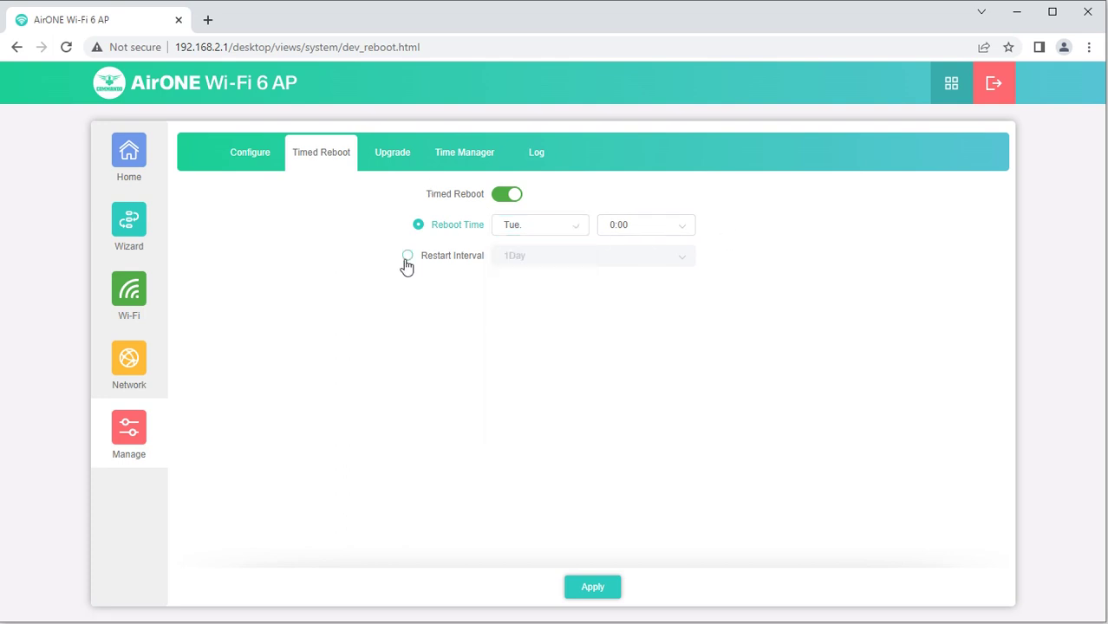
click(407, 256)
click(562, 271)
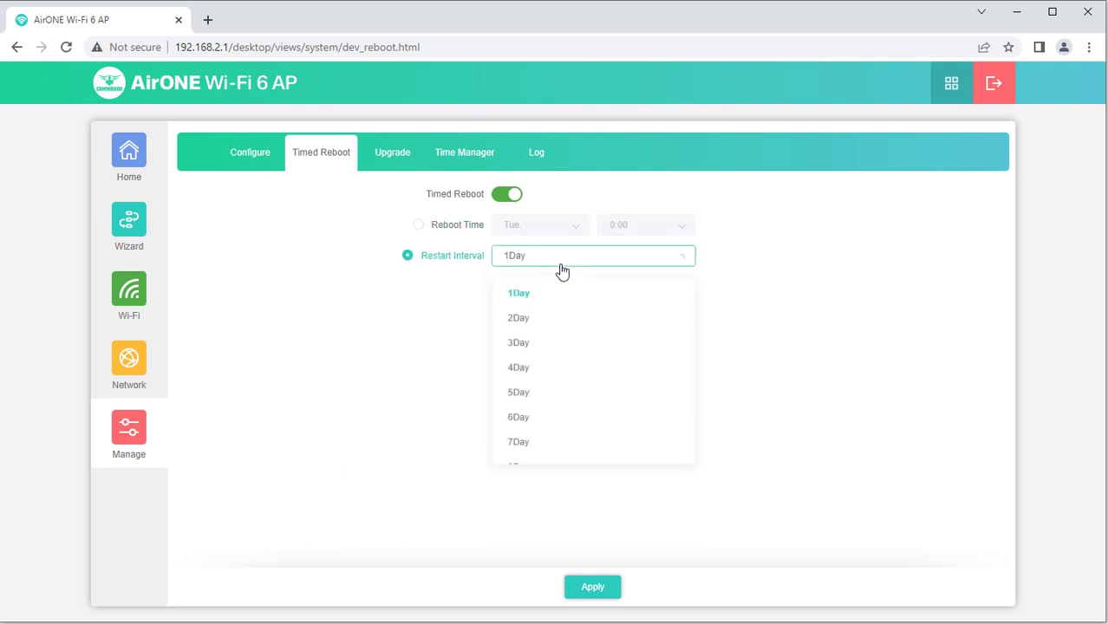
click(774, 331)
click(393, 156)
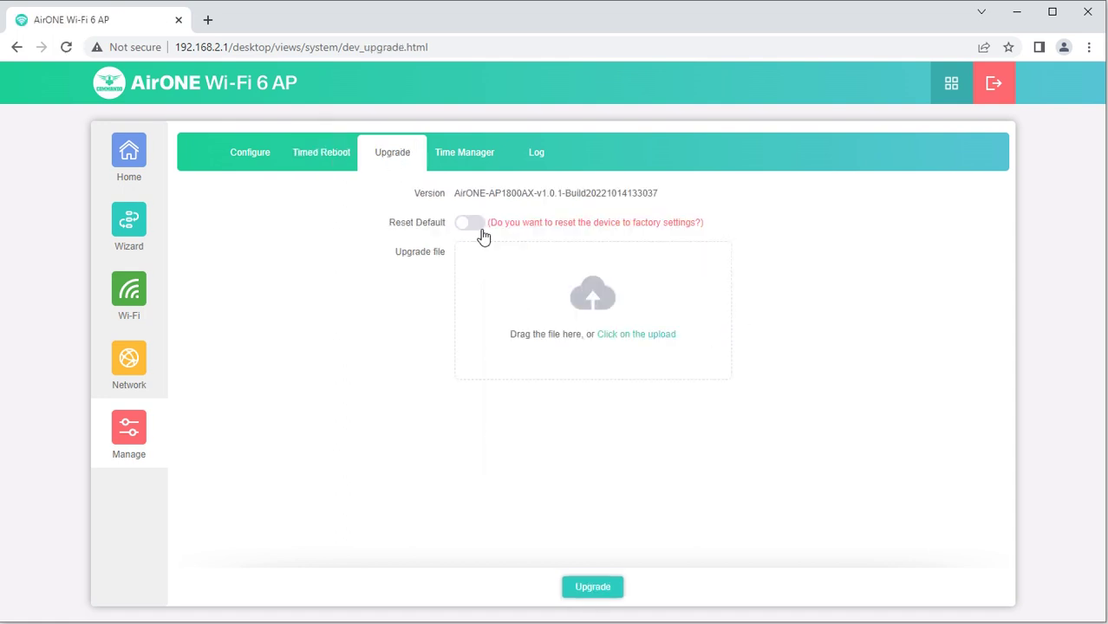
Sync the system time with the host and enable NTP with time.windows.com
click(468, 166)
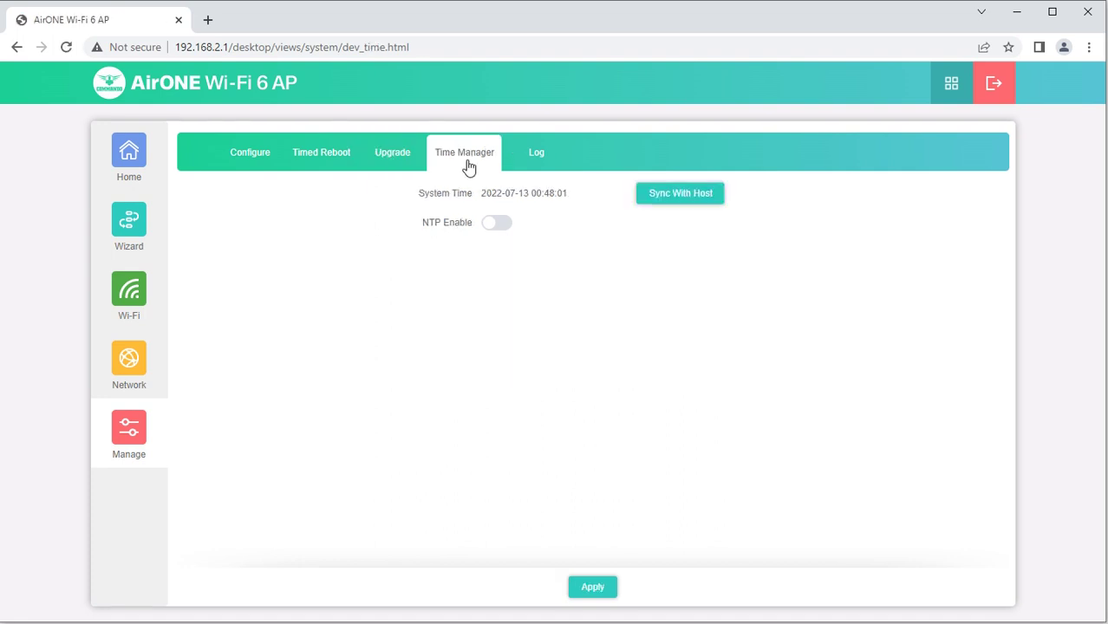
click(694, 188)
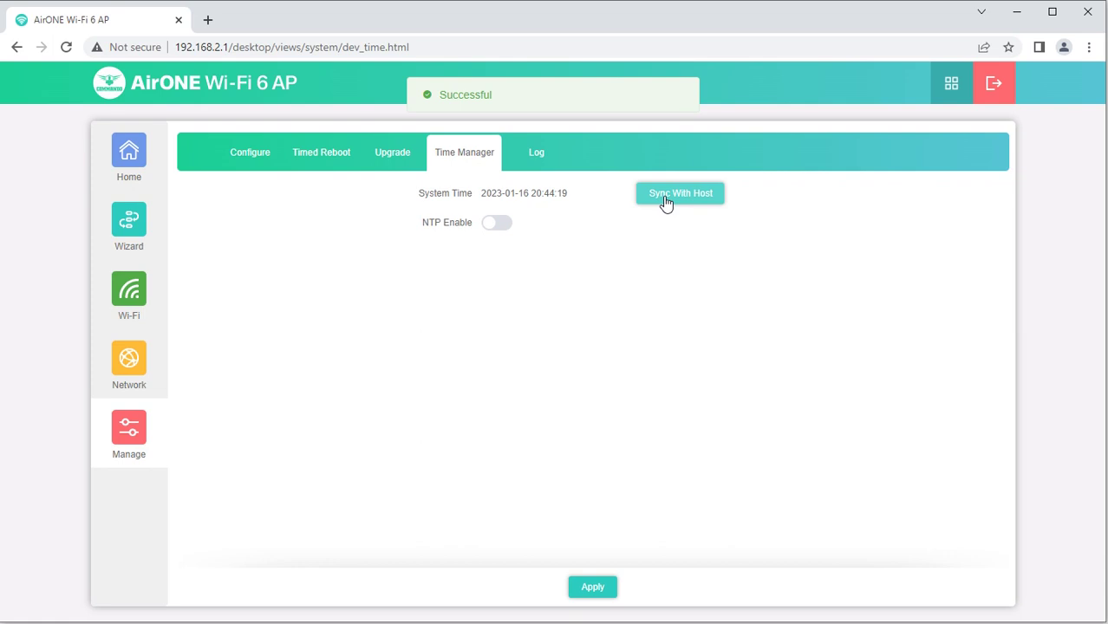
drag(587, 204, 477, 203)
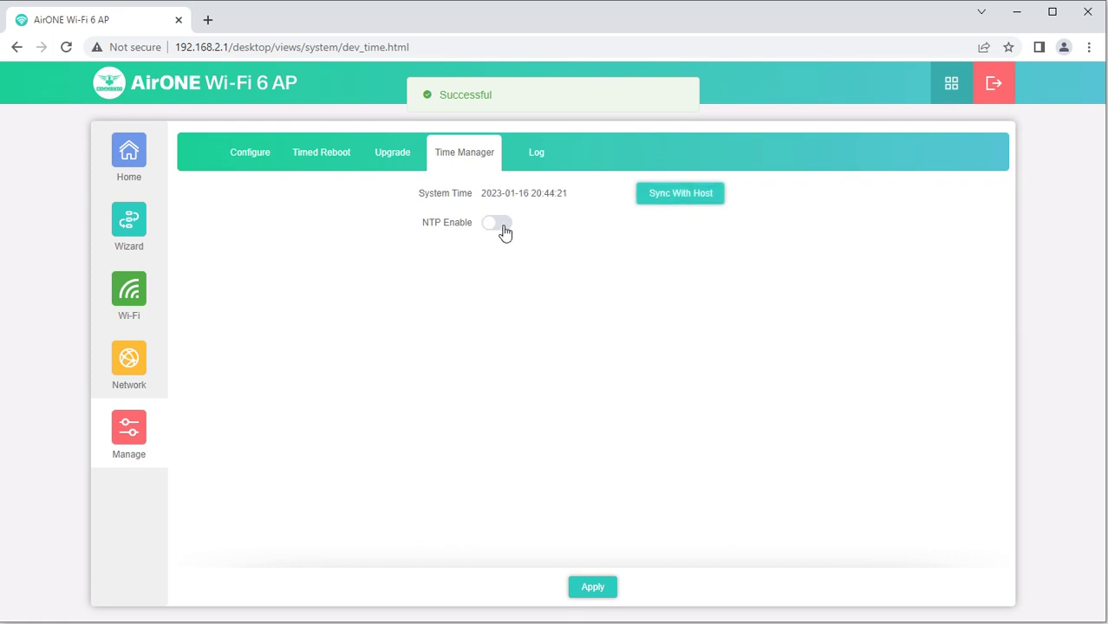
click(501, 227)
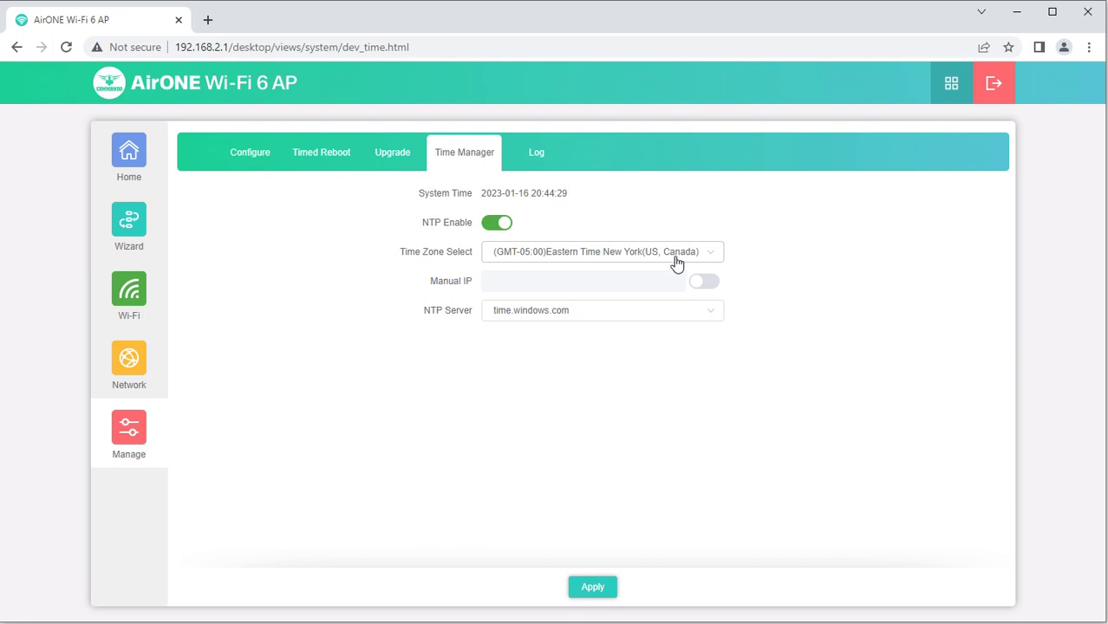
click(586, 318)
click(586, 317)
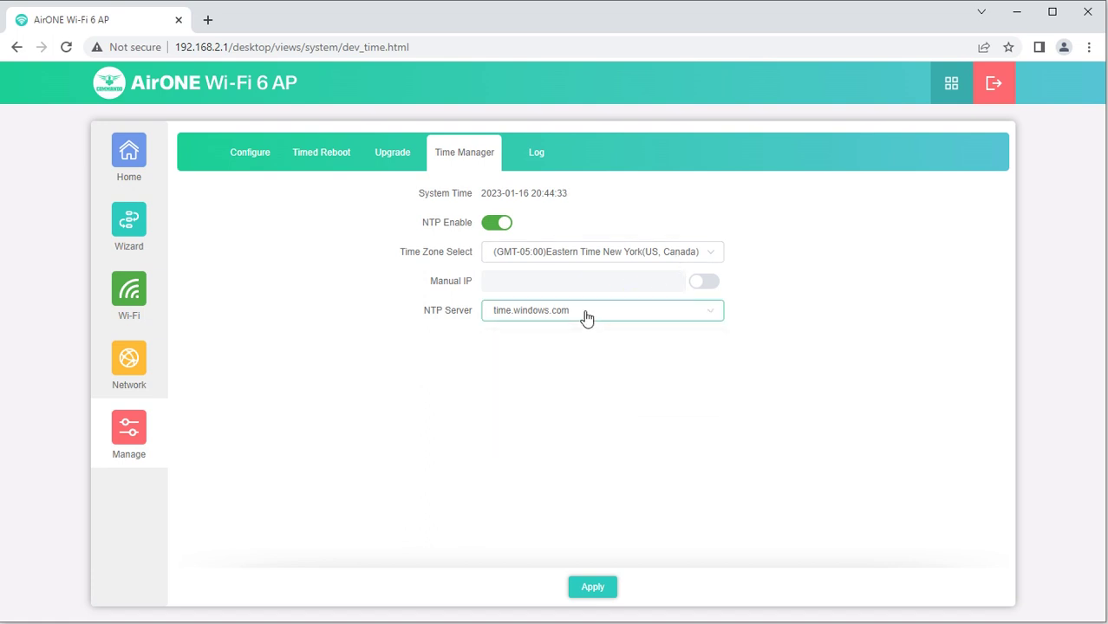
Turn on Log and Remote Log Service, with remote server address 0.0.0.0
click(538, 153)
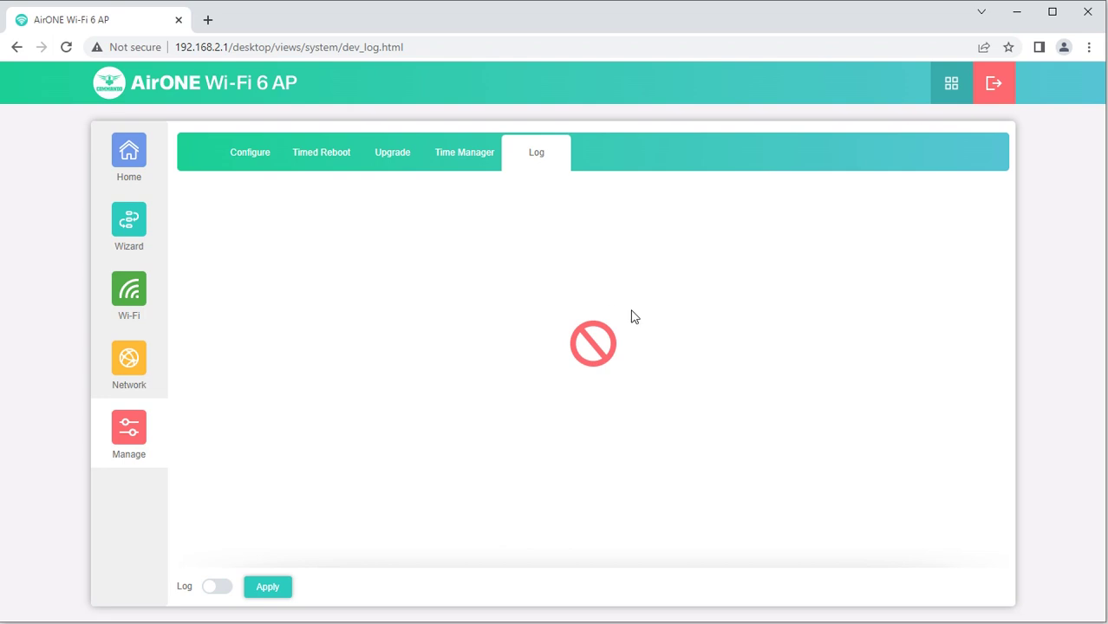
click(220, 589)
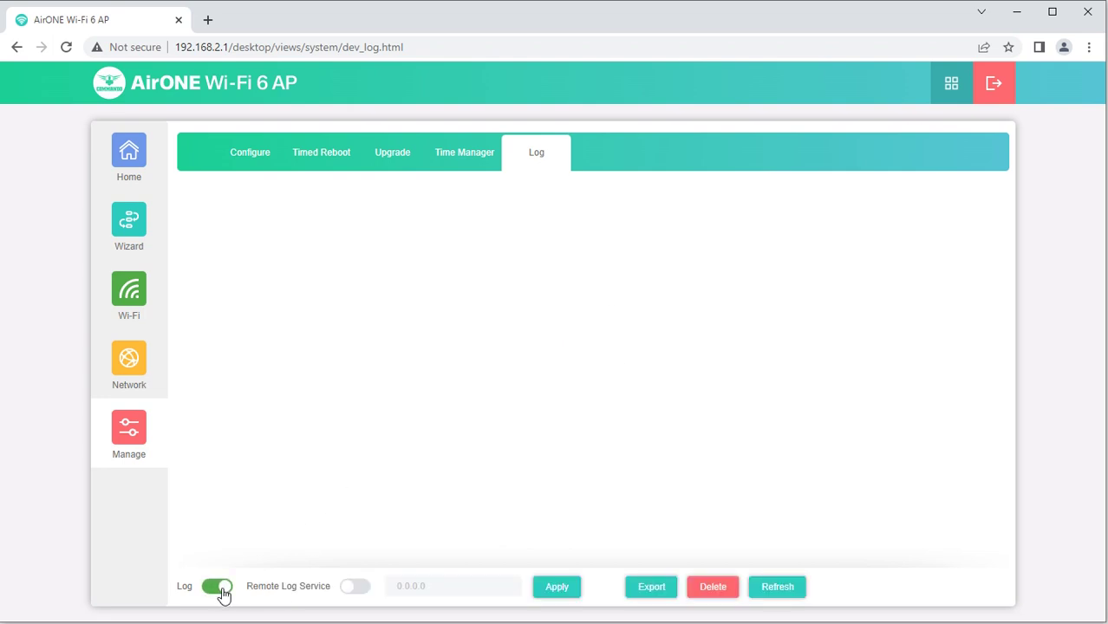
click(360, 589)
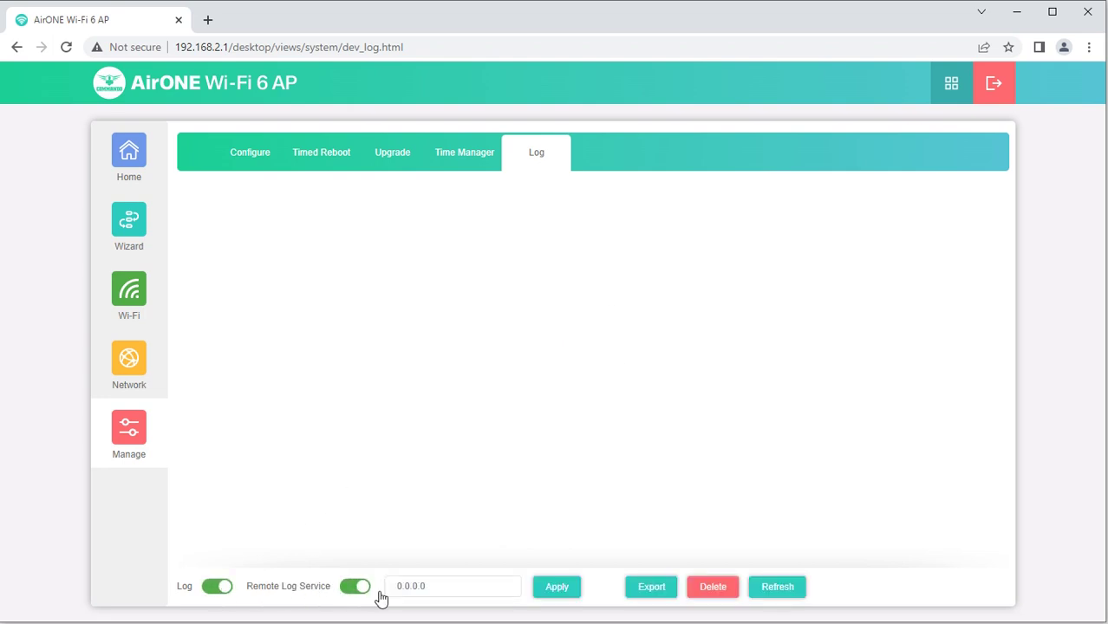
double_click(439, 587)
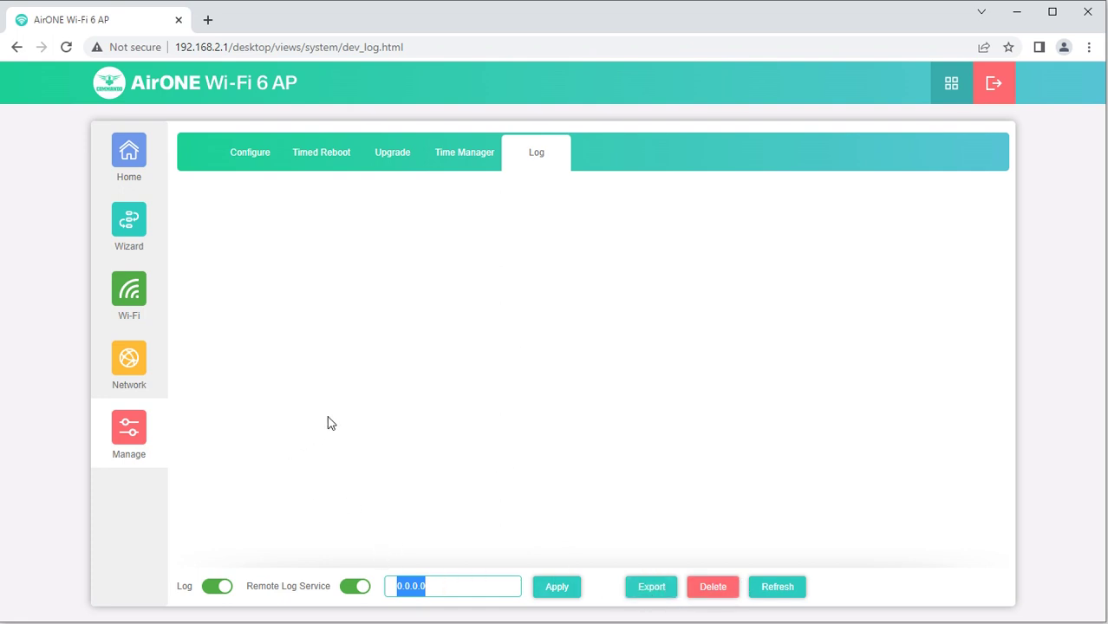
Return to the Home status page from the left sidebar
click(131, 180)
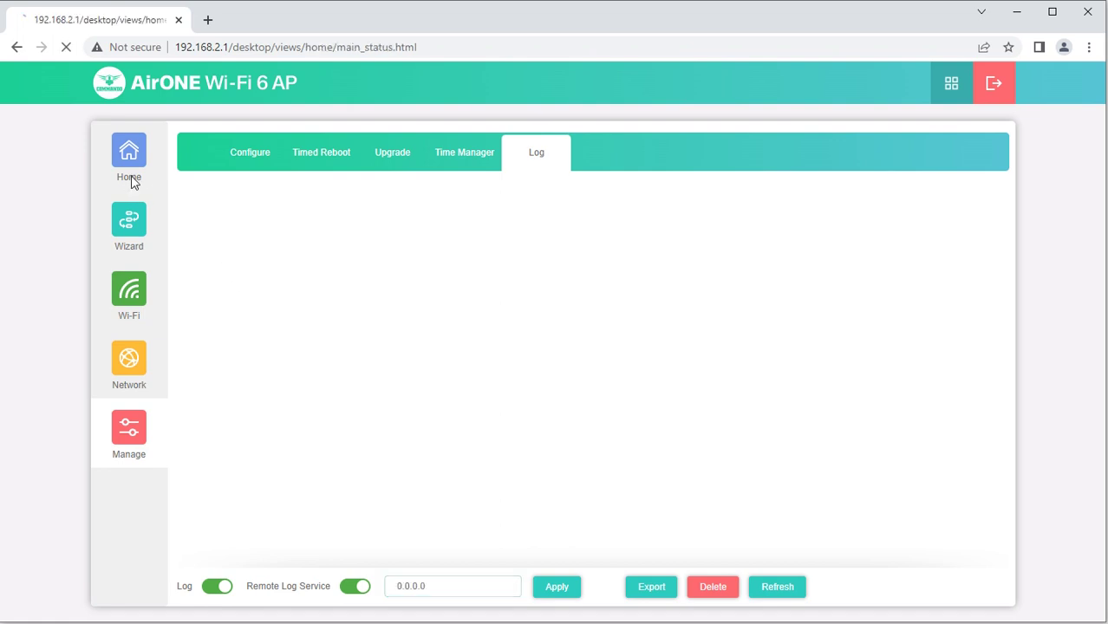